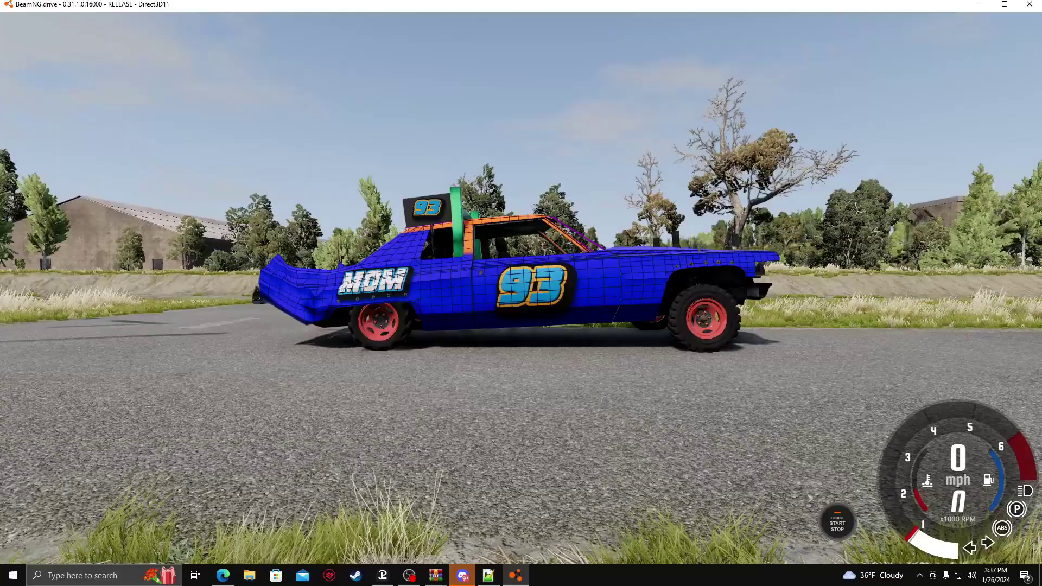
# - Close the game and bring up the Realistic Derby Project Patreon membership page in Microsoft Edge
pyautogui.hotkey('alt', 'F4')
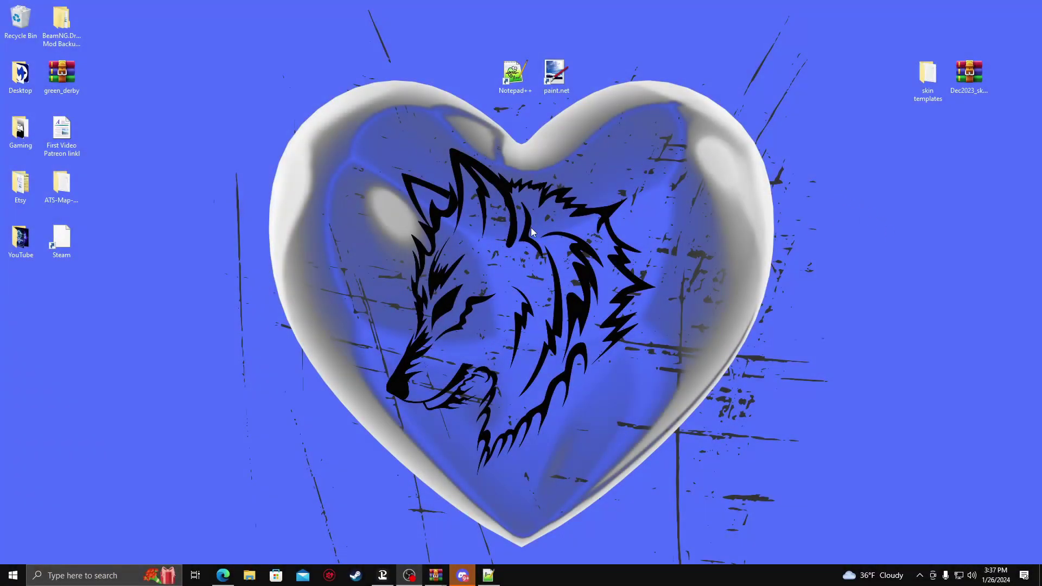
pyautogui.click(223, 576)
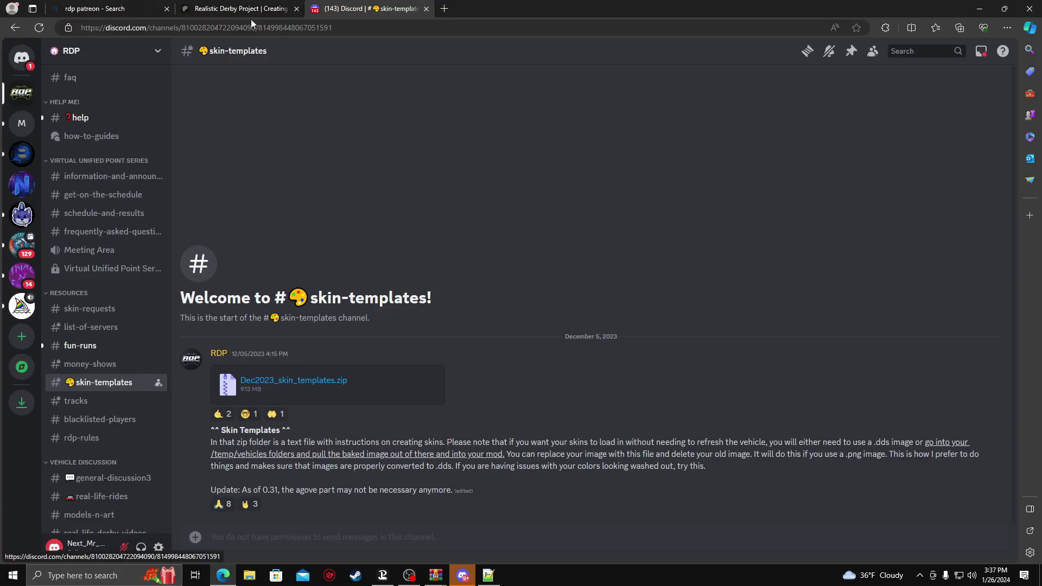
pyautogui.click(224, 11)
pyautogui.scroll(5, 306, 248)
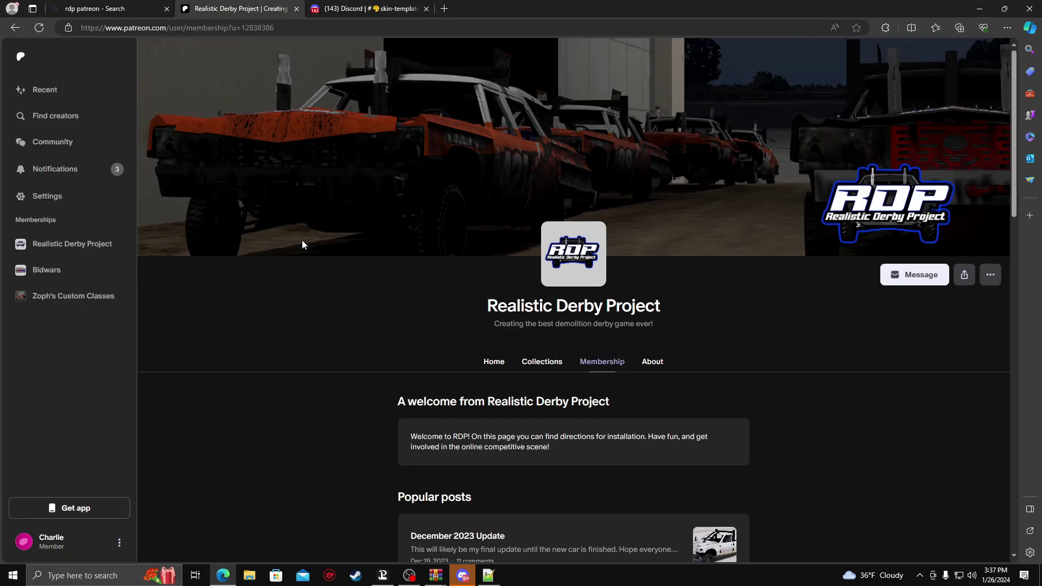
# - Open the Realistic Derby Project's Discord server from its Patreon membership page and go to the skin-templates channel
pyautogui.scroll(-5, 330, 356)
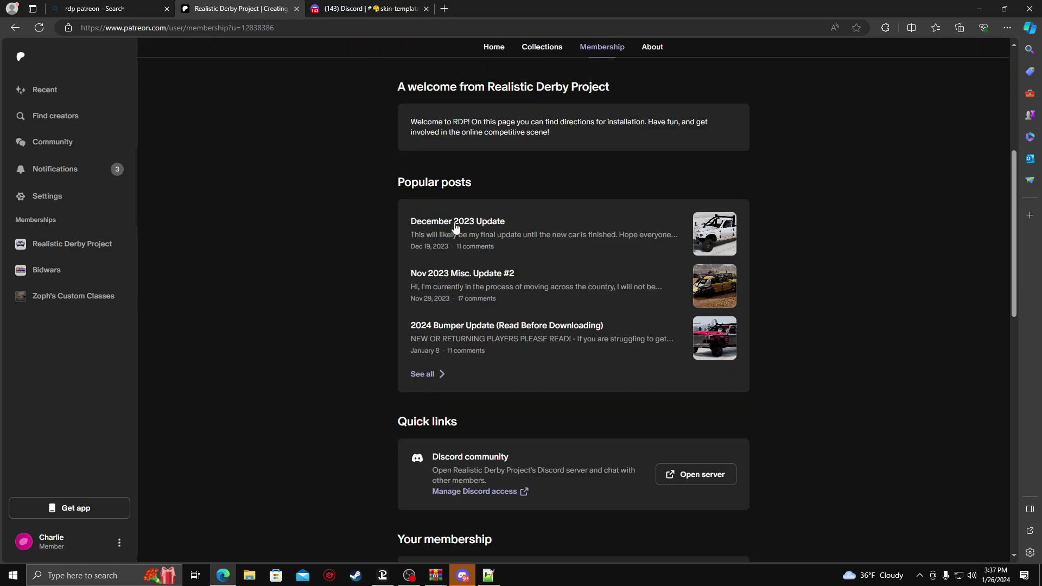
pyautogui.scroll(5, 279, 377)
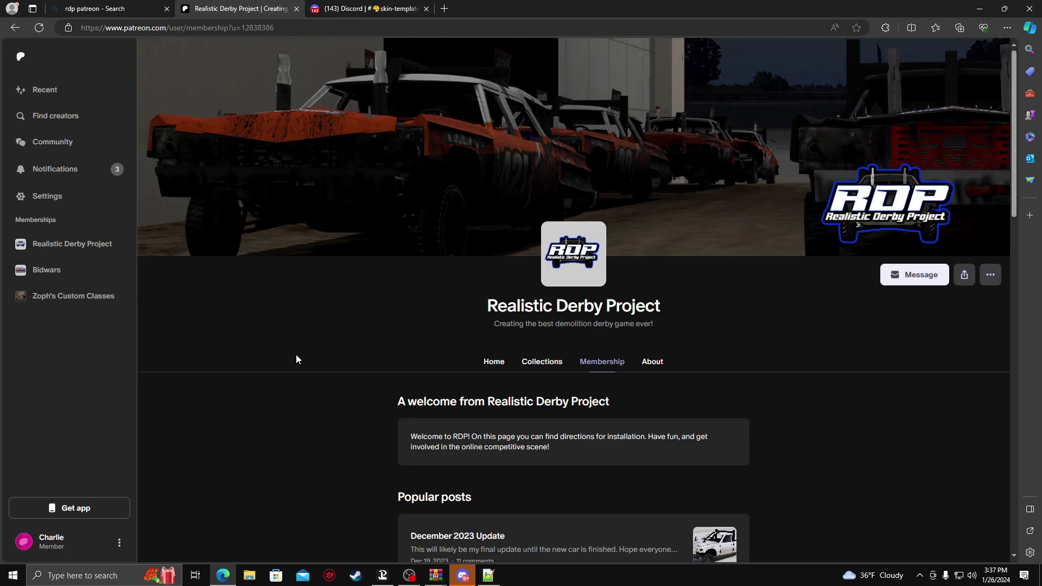
pyautogui.scroll(-8, 304, 347)
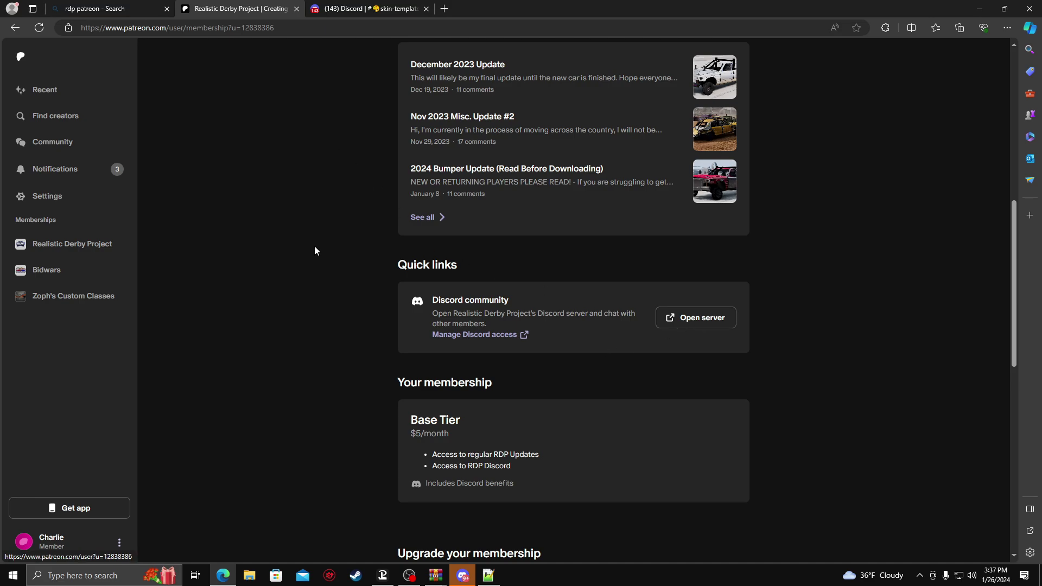
pyautogui.scroll(8, 318, 266)
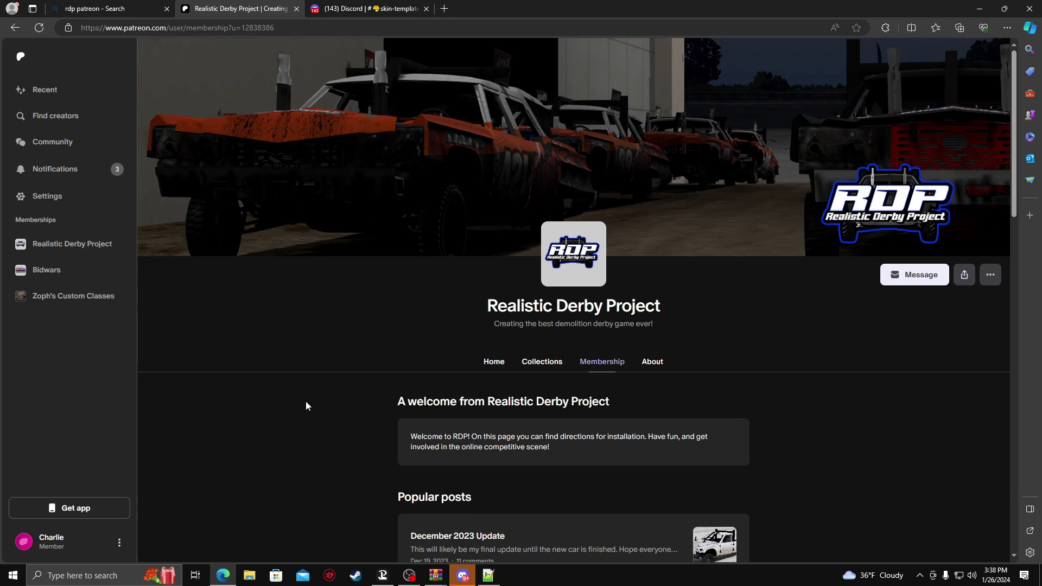
pyautogui.scroll(-8, 288, 391)
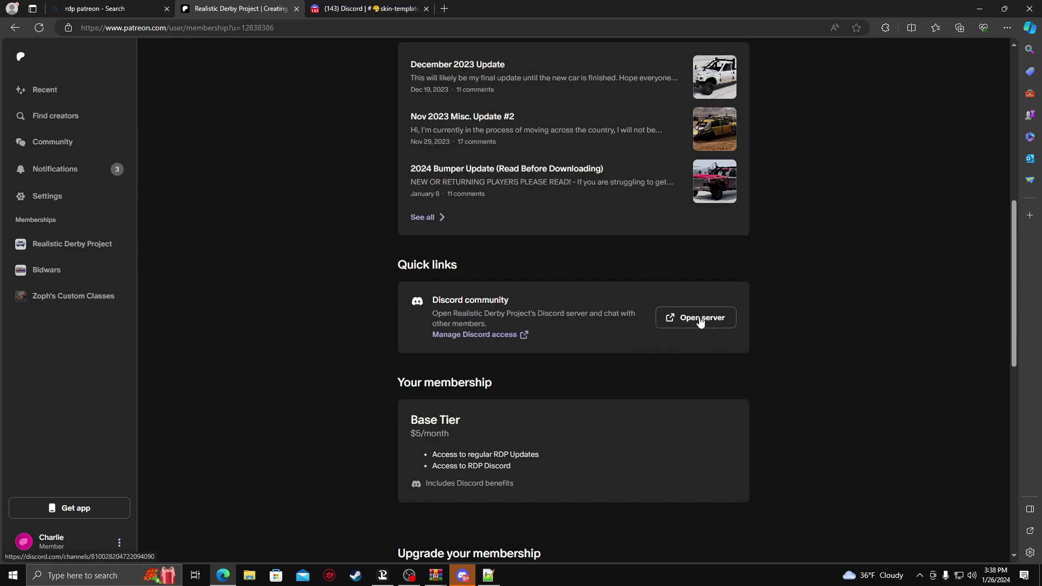
pyautogui.click(703, 321)
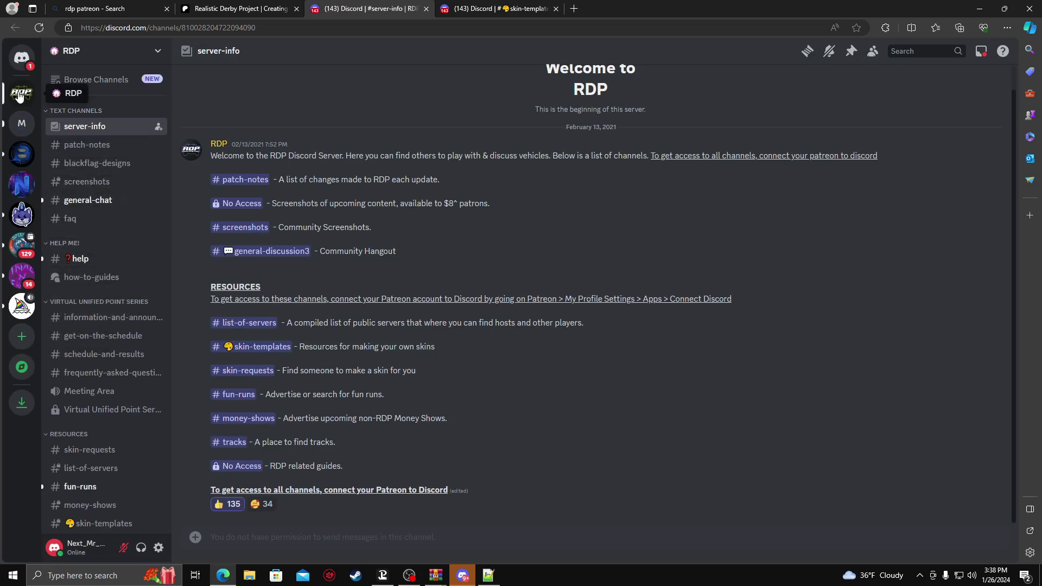
pyautogui.scroll(-4, 87, 429)
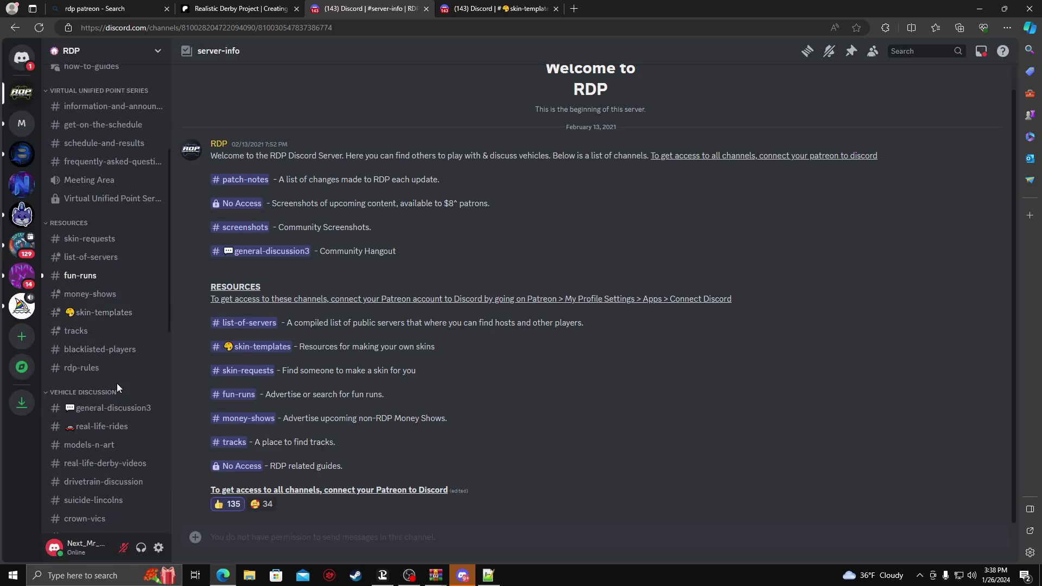
pyautogui.click(120, 313)
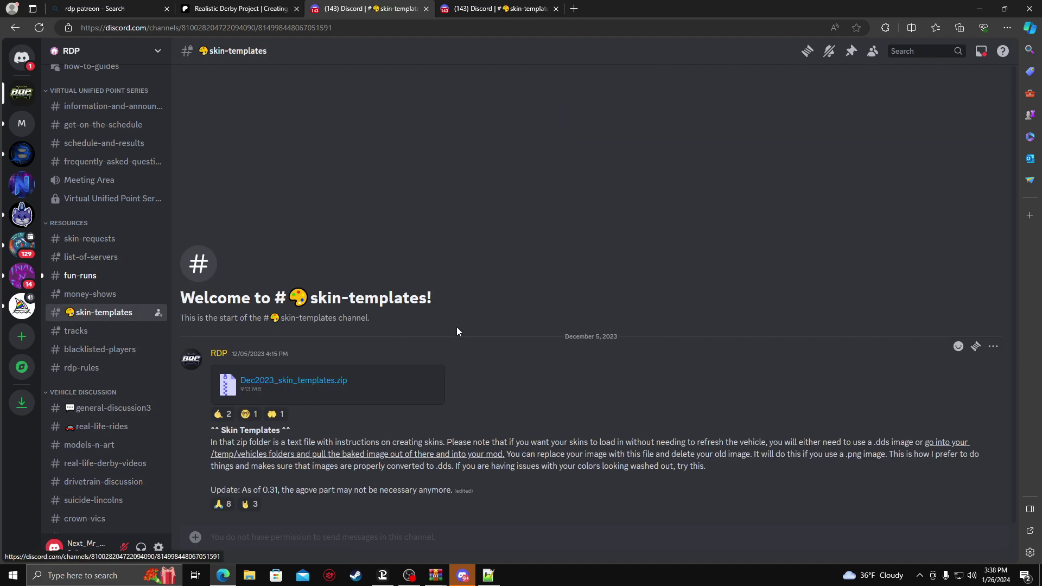
# - Minimize the browser and open the BeamNG.drive\0.31\mods\unpacked folder in File Explorer
pyautogui.click(981, 10)
pyautogui.click(505, 376)
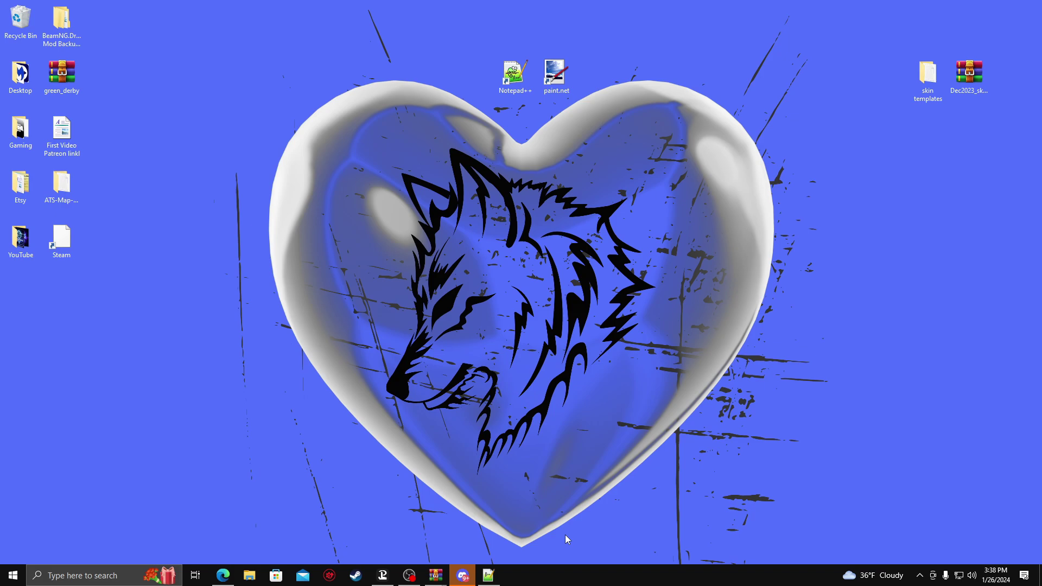
pyautogui.press('super+e')
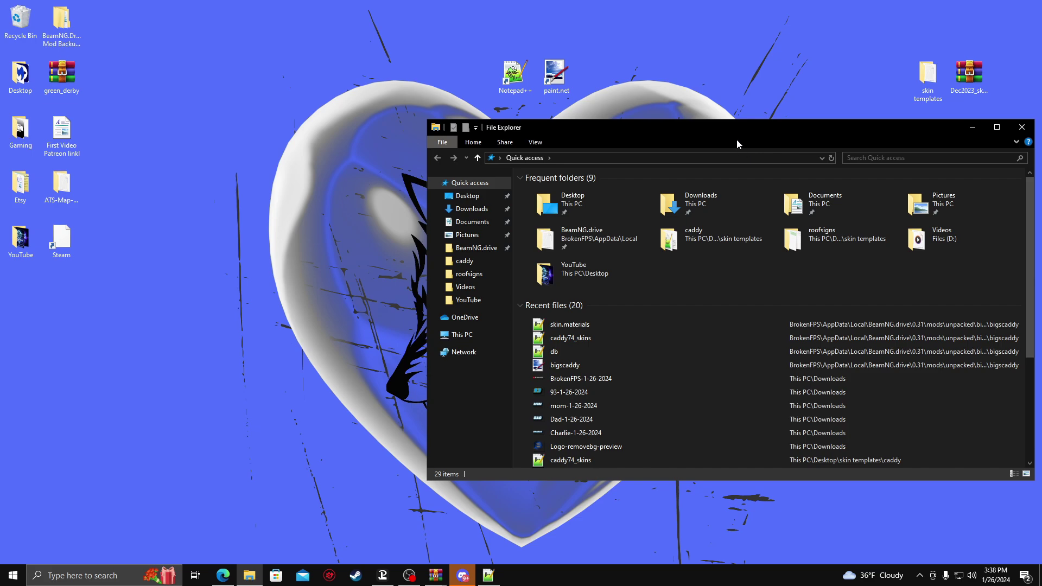
pyautogui.moveTo(737, 139); pyautogui.dragTo(476, 193)
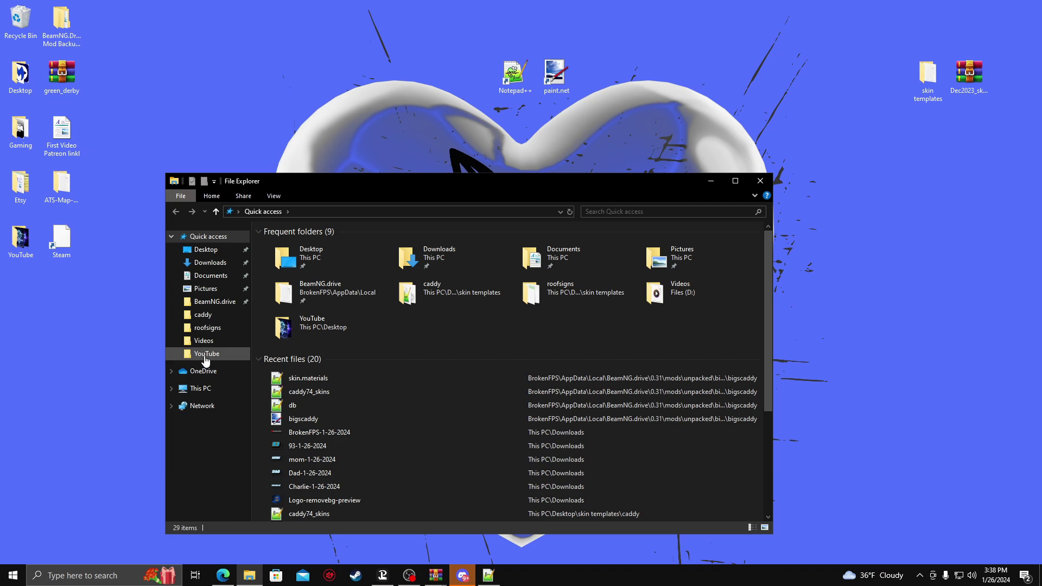
pyautogui.click(215, 301)
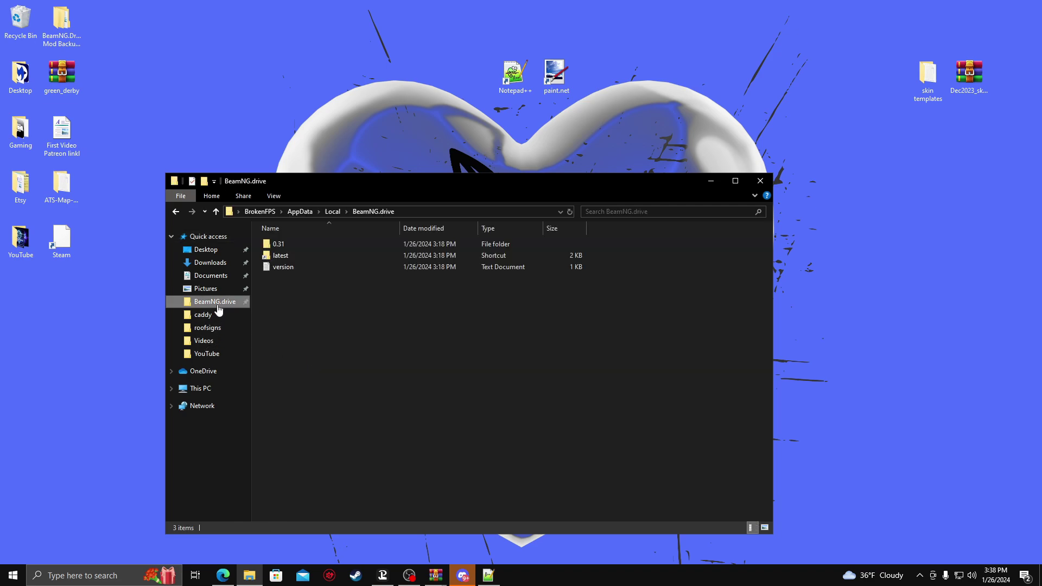
pyautogui.doubleClick(295, 260)
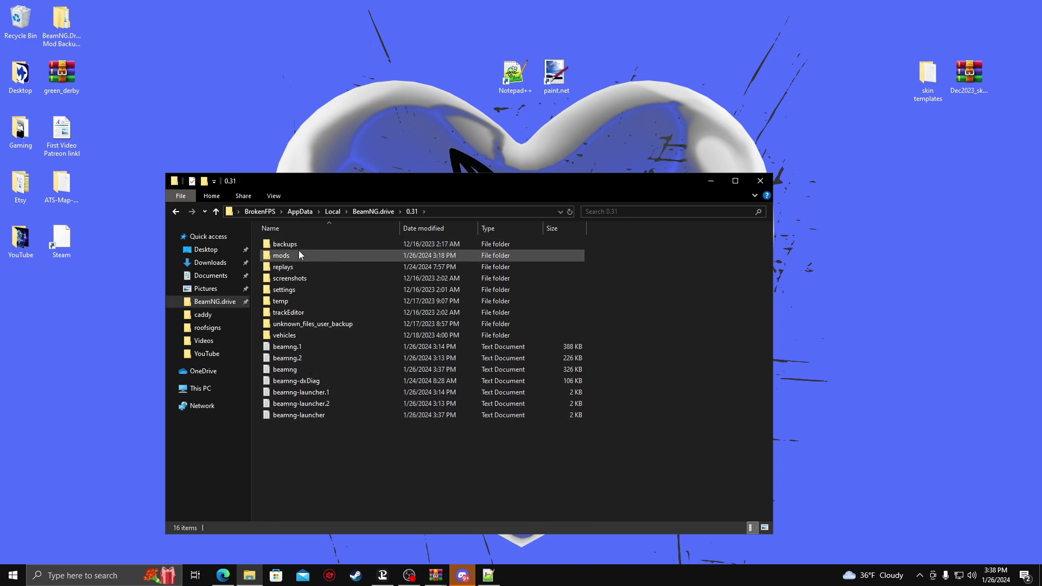
pyautogui.doubleClick(298, 255)
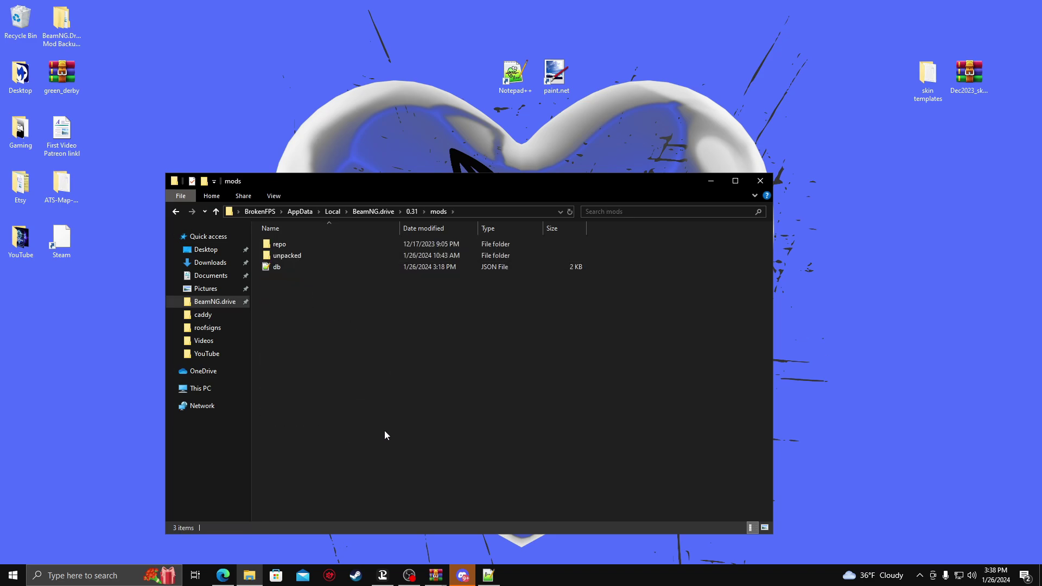
pyautogui.doubleClick(305, 259)
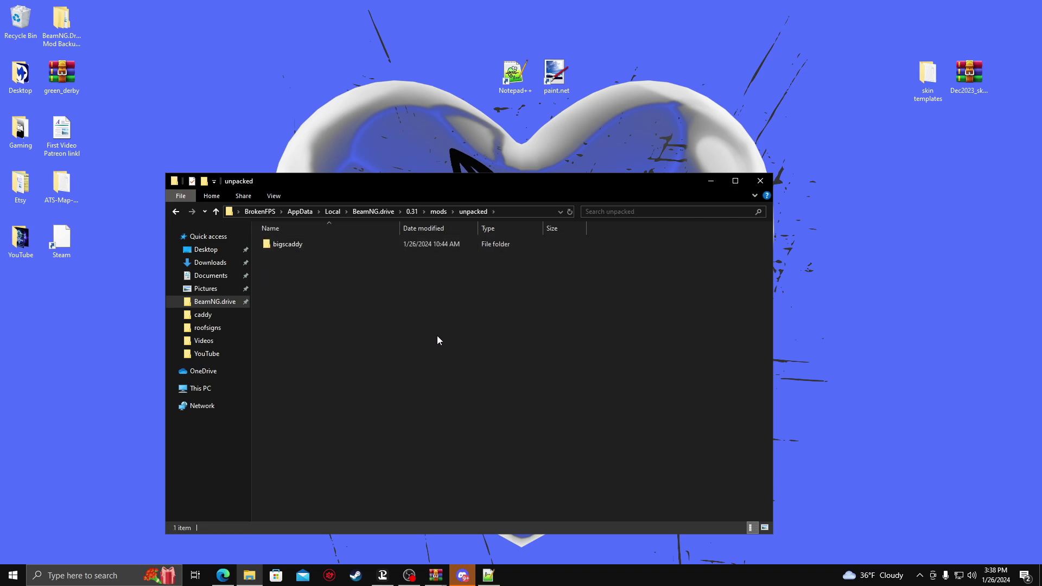
# - Examine the existing bigscaddy mod's folder structure down to vehicles\caddy\bigscaddy and return to the unpacked folder
pyautogui.doubleClick(321, 247)
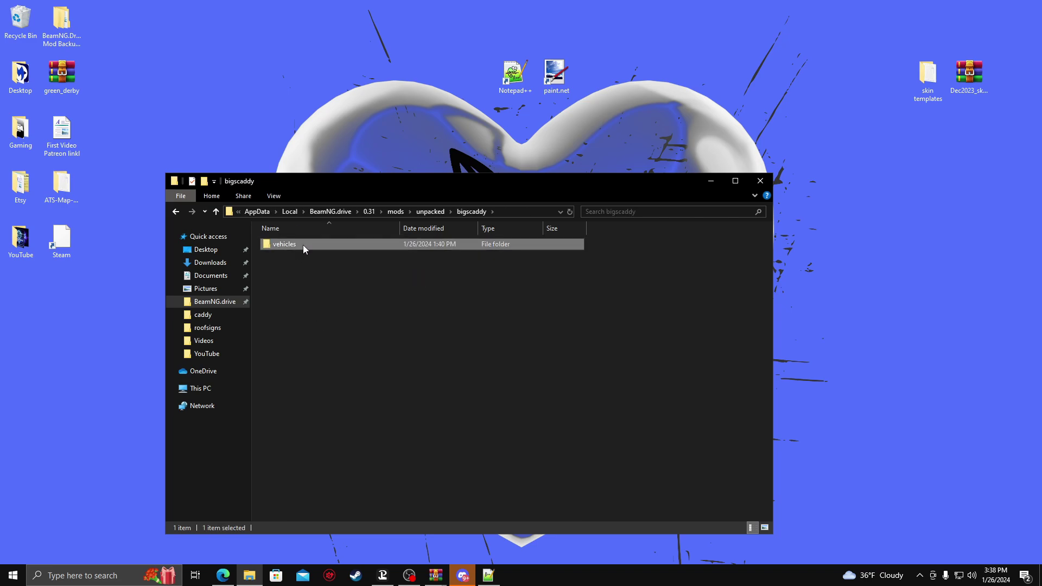
pyautogui.doubleClick(303, 245)
pyautogui.doubleClick(314, 247)
pyautogui.doubleClick(314, 247)
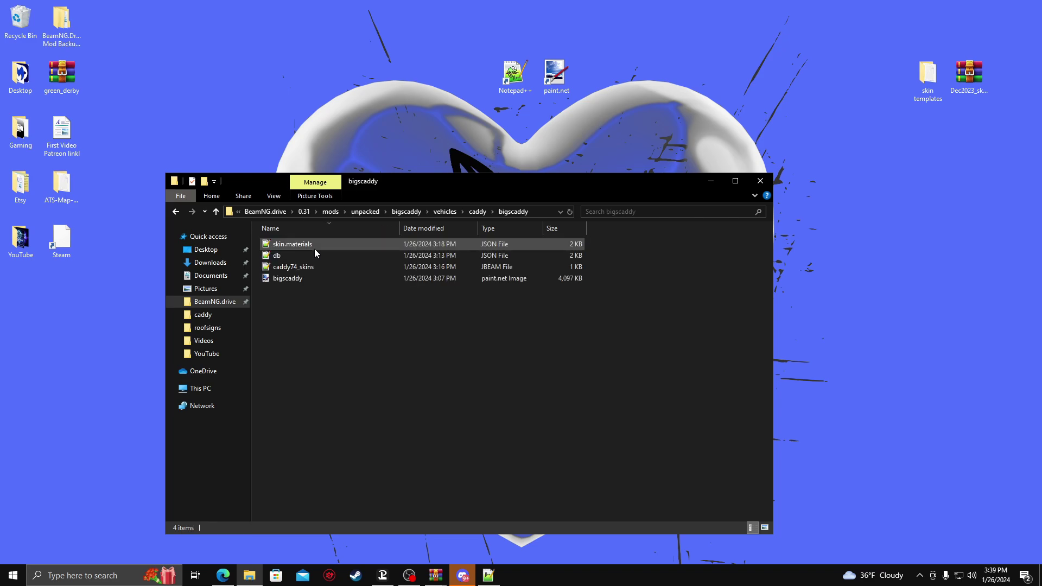
pyautogui.click(174, 212)
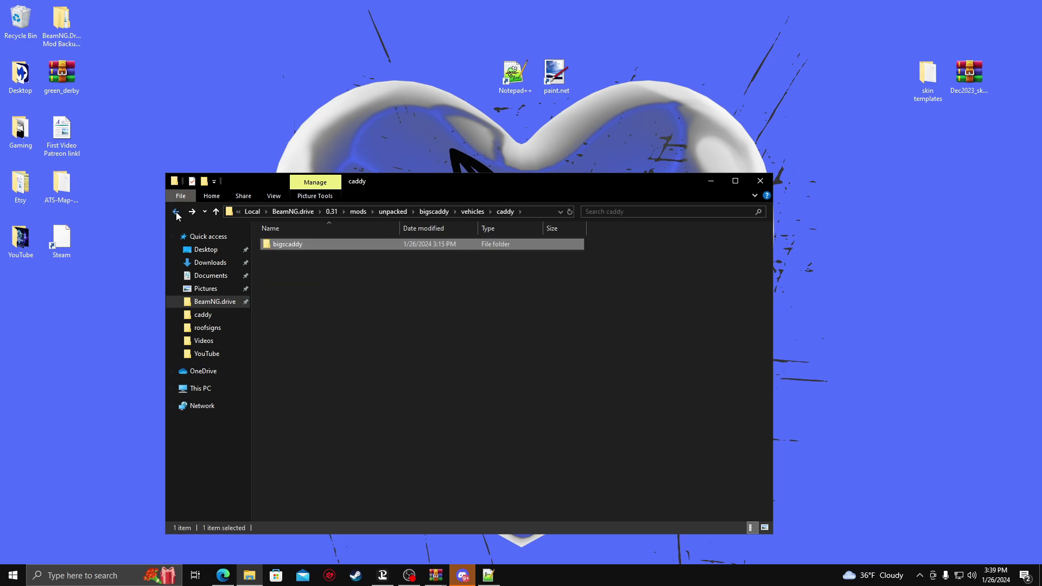
pyautogui.click(175, 213)
pyautogui.click(176, 212)
pyautogui.click(177, 212)
pyautogui.click(177, 213)
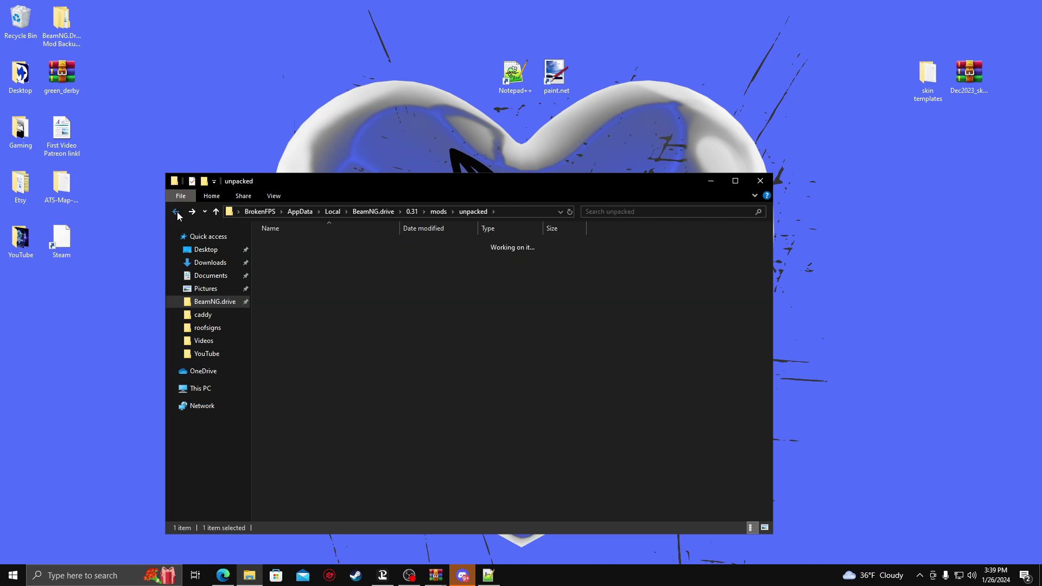
# - Create a new folder named tut inside the unpacked mods folder
pyautogui.click(343, 350)
pyautogui.doubleClick(303, 254)
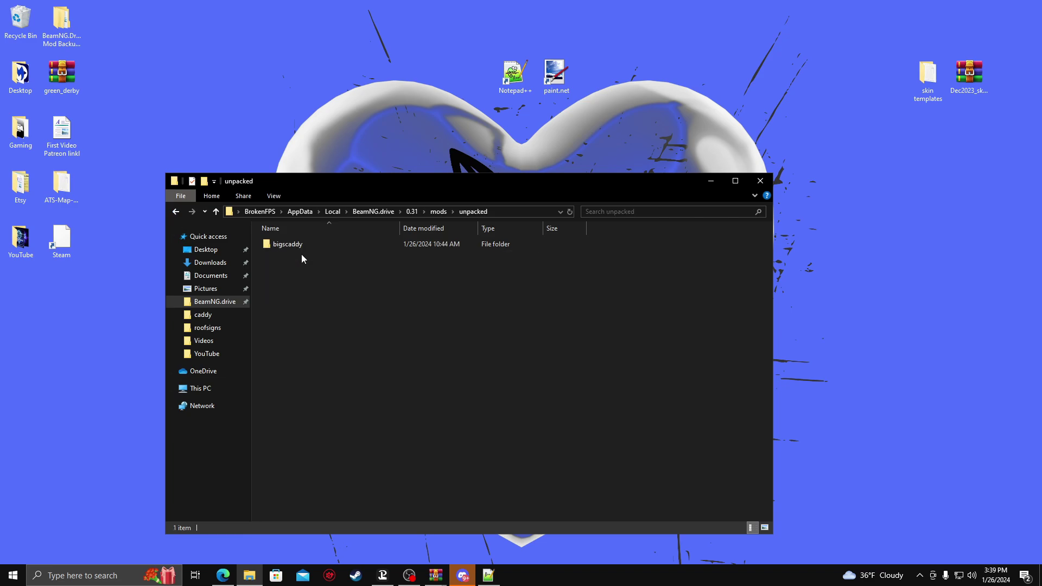
pyautogui.rightClick(302, 299)
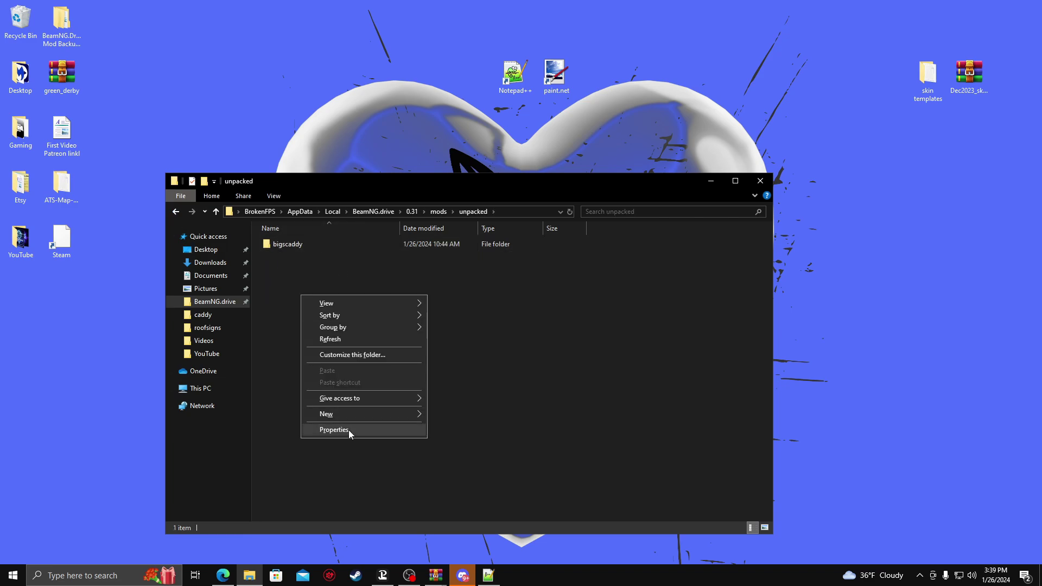
pyautogui.moveTo(379, 415)
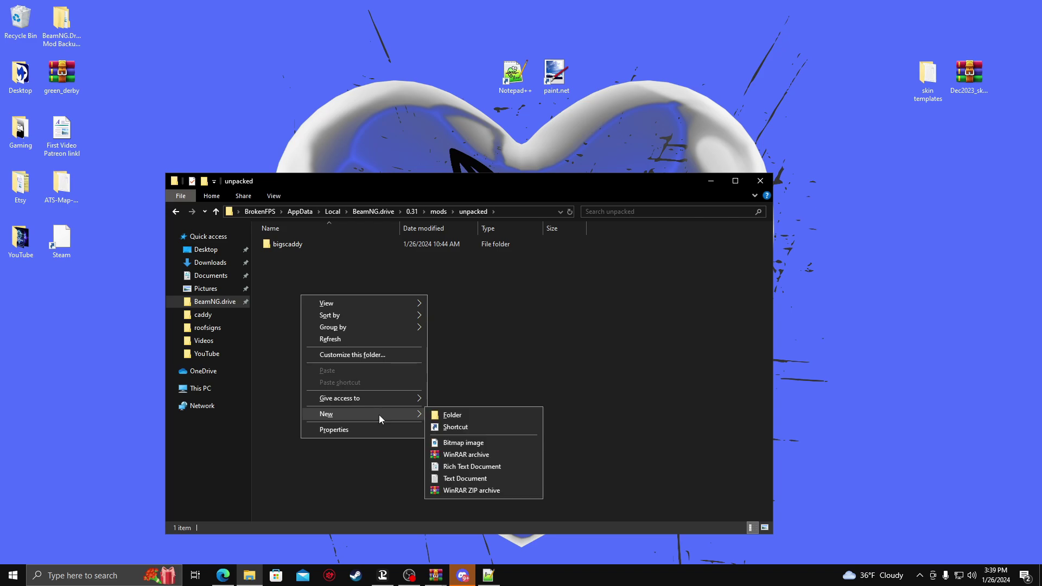
pyautogui.click(444, 414)
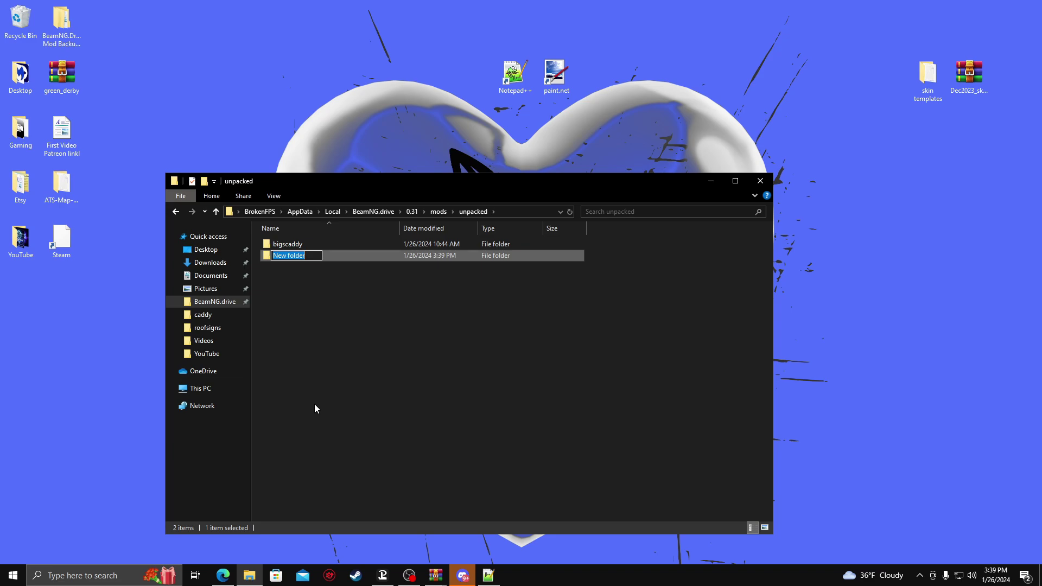
pyautogui.press('BackSpace')
pyautogui.write('tut')
pyautogui.press('Return')
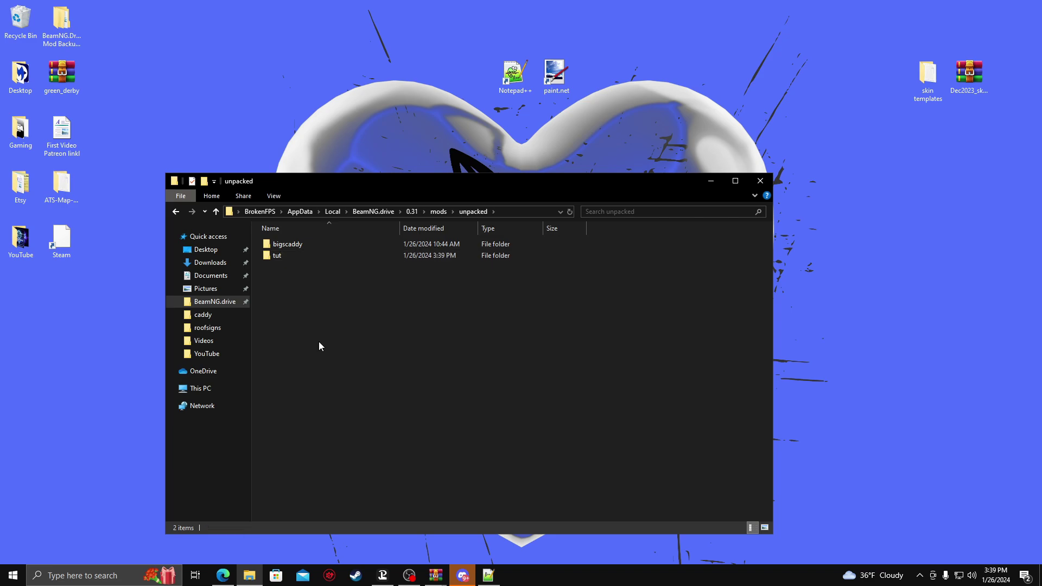
# - Check the top level of the bigscaddy mod and create a matching folder named vehicles inside tut
pyautogui.click(289, 244)
pyautogui.click(298, 243)
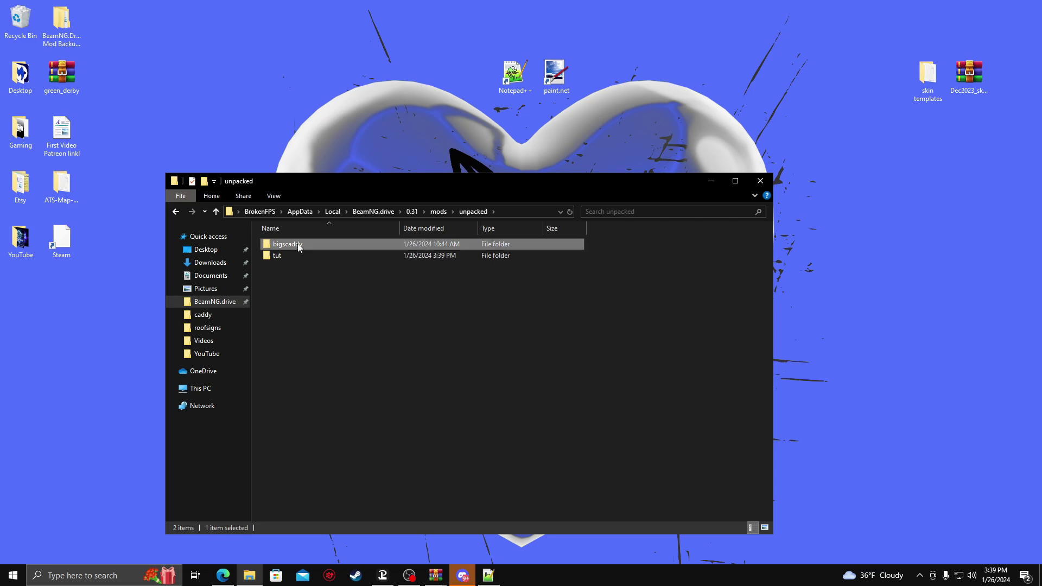
pyautogui.doubleClick(298, 245)
pyautogui.click(177, 212)
pyautogui.doubleClick(298, 254)
pyautogui.rightClick(356, 301)
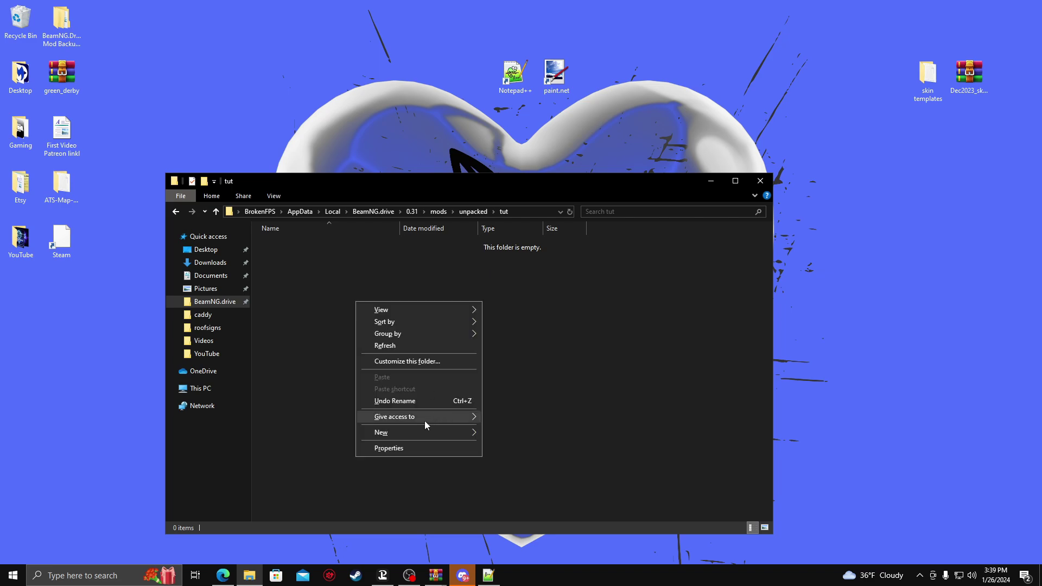
pyautogui.moveTo(400, 434)
pyautogui.click(509, 432)
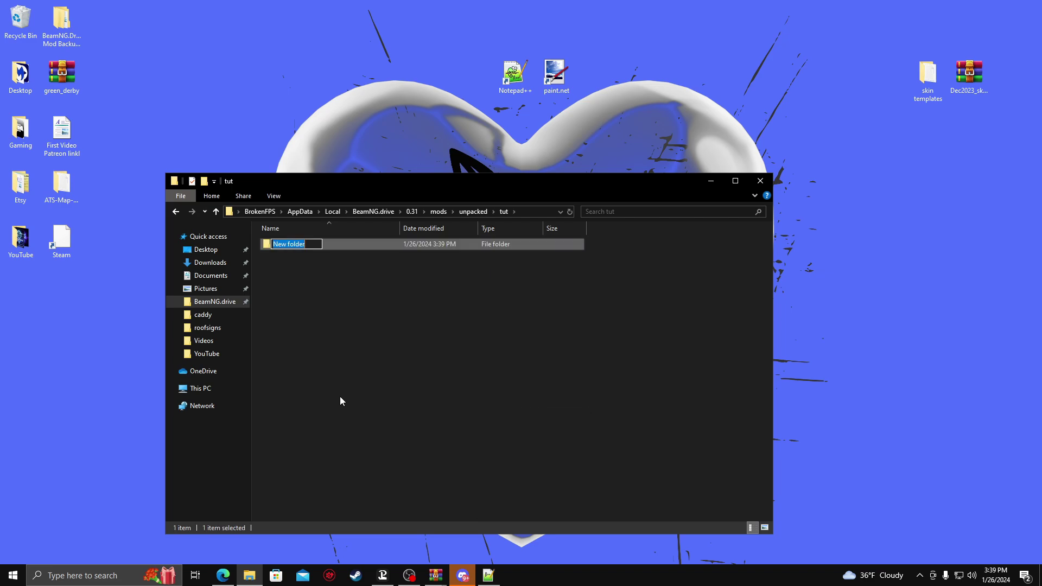
pyautogui.write('vehicles')
pyautogui.press('Return')
pyautogui.click(321, 400)
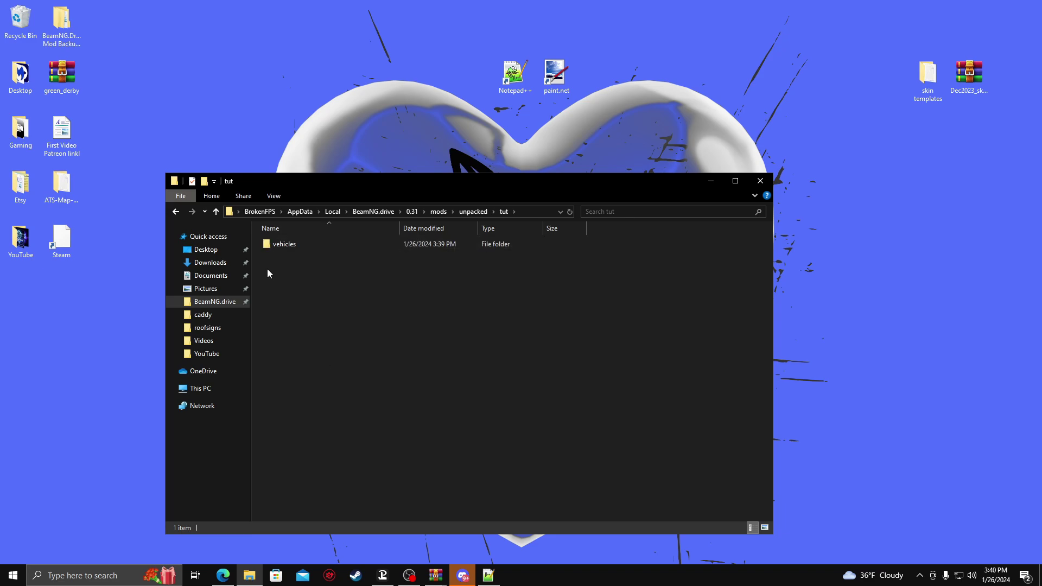
# - Examine the bigscaddy mod's folder levels down to vehicles\caddy\bigscaddy and return to the unpacked folder
pyautogui.click(175, 212)
pyautogui.doubleClick(305, 243)
pyautogui.doubleClick(302, 245)
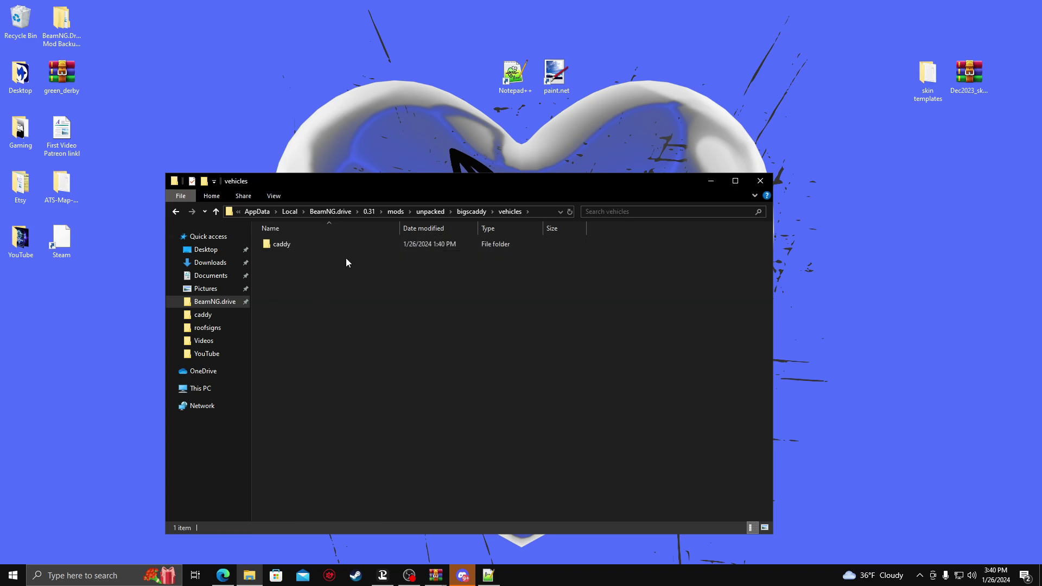
pyautogui.doubleClick(315, 244)
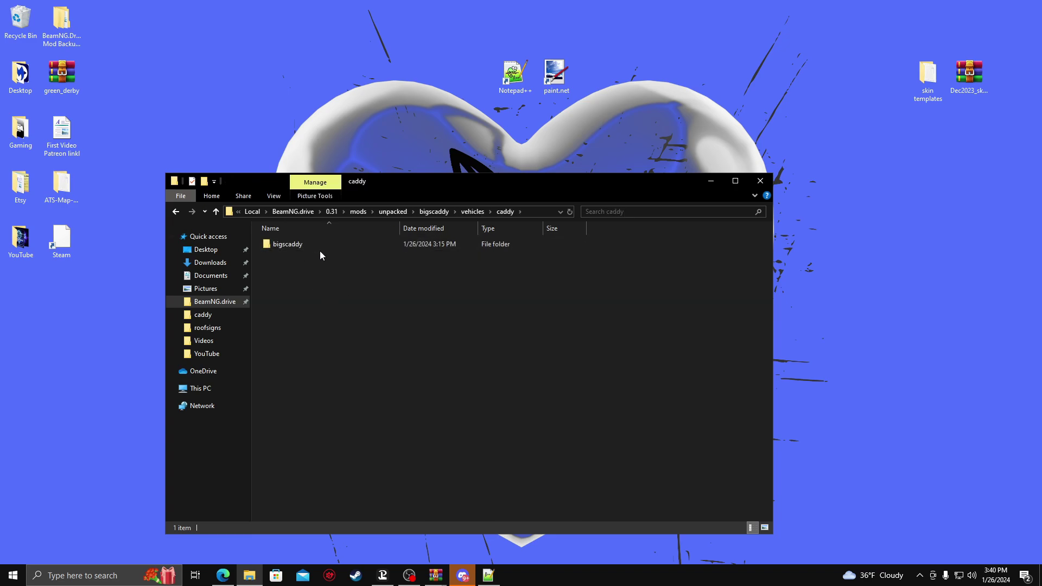
pyautogui.doubleClick(314, 243)
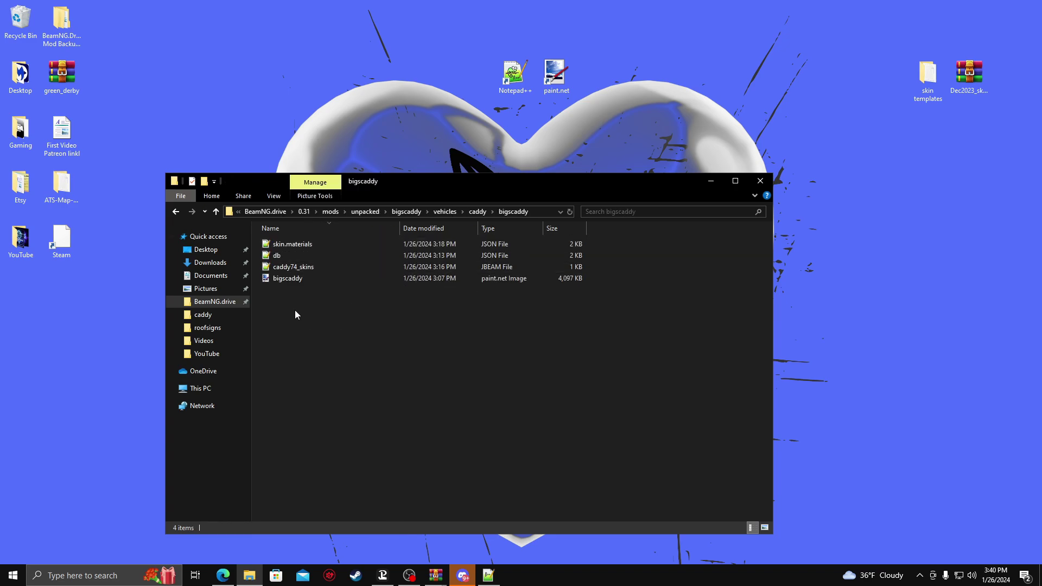
pyautogui.click(172, 217)
pyautogui.click(171, 217)
pyautogui.click(171, 216)
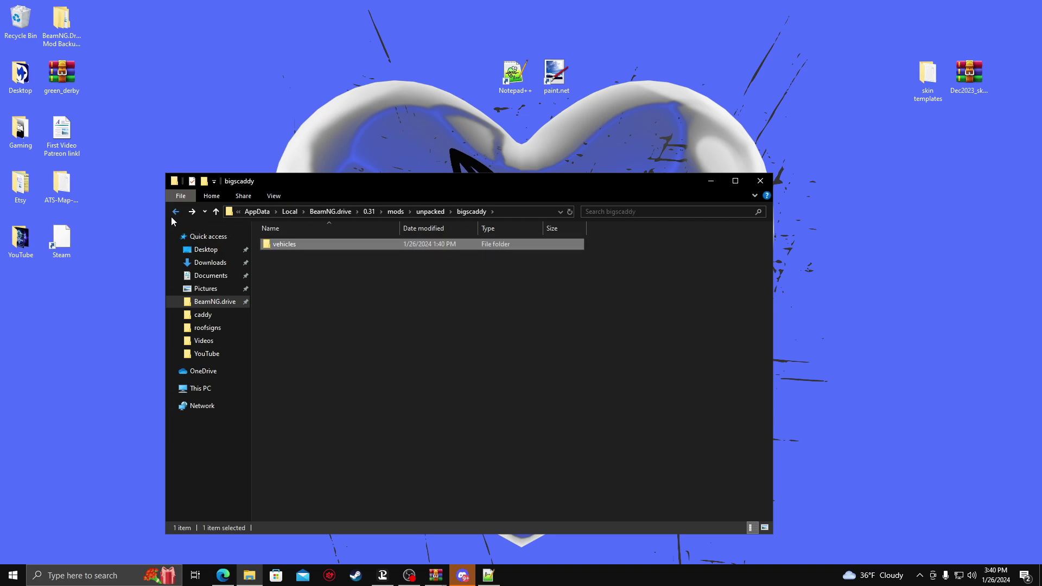
pyautogui.click(175, 212)
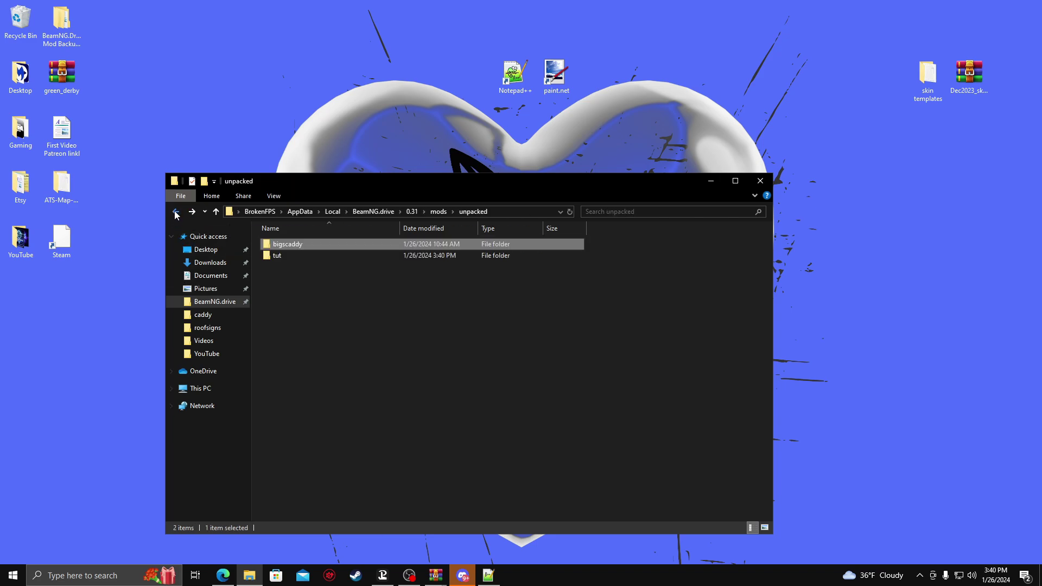
# - Create a new folder named caddy inside the tut mod's vehicles folder
pyautogui.click(291, 255)
pyautogui.doubleClick(291, 255)
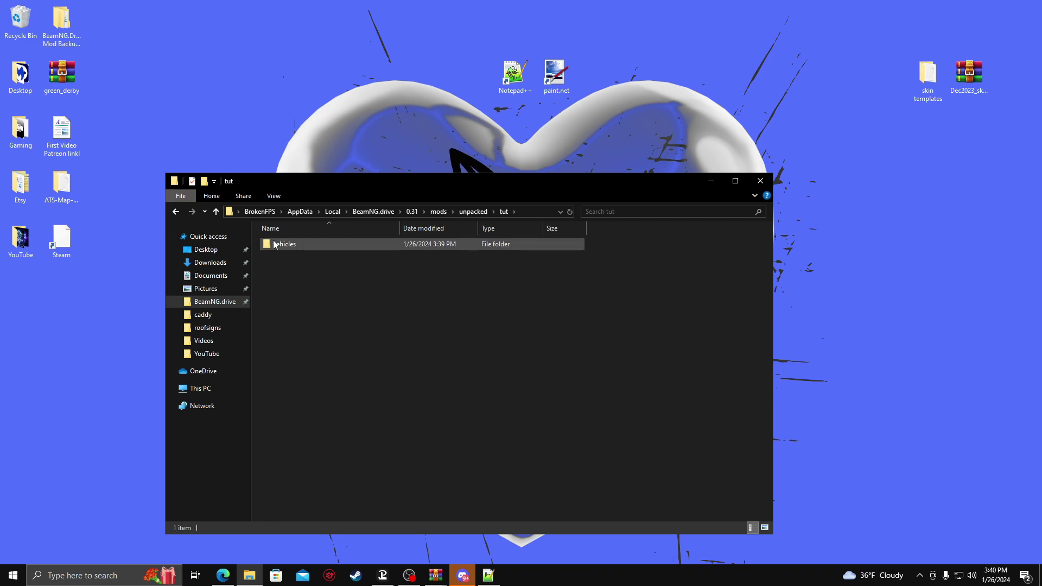
pyautogui.doubleClick(305, 243)
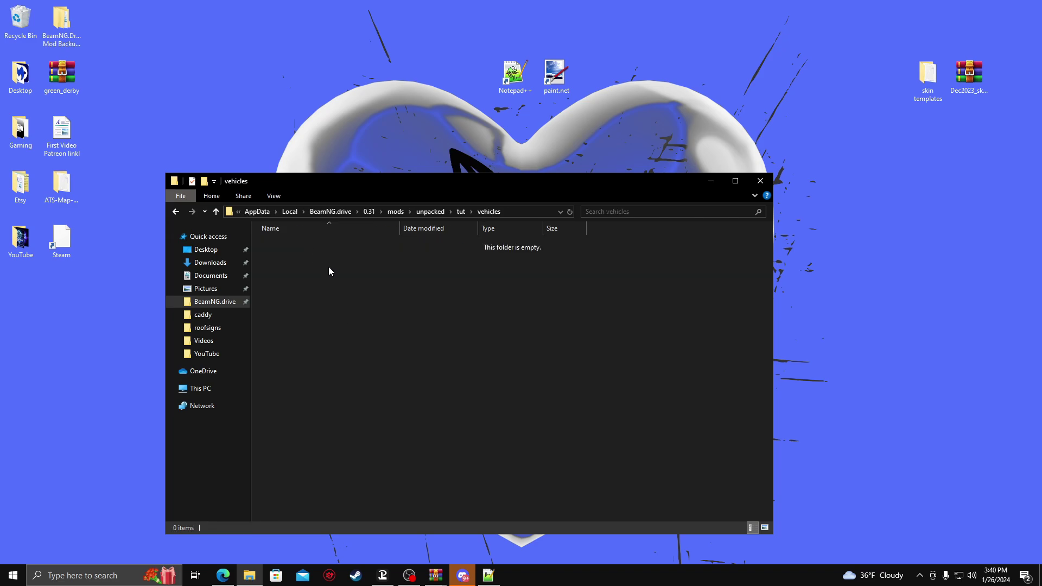
pyautogui.rightClick(328, 266)
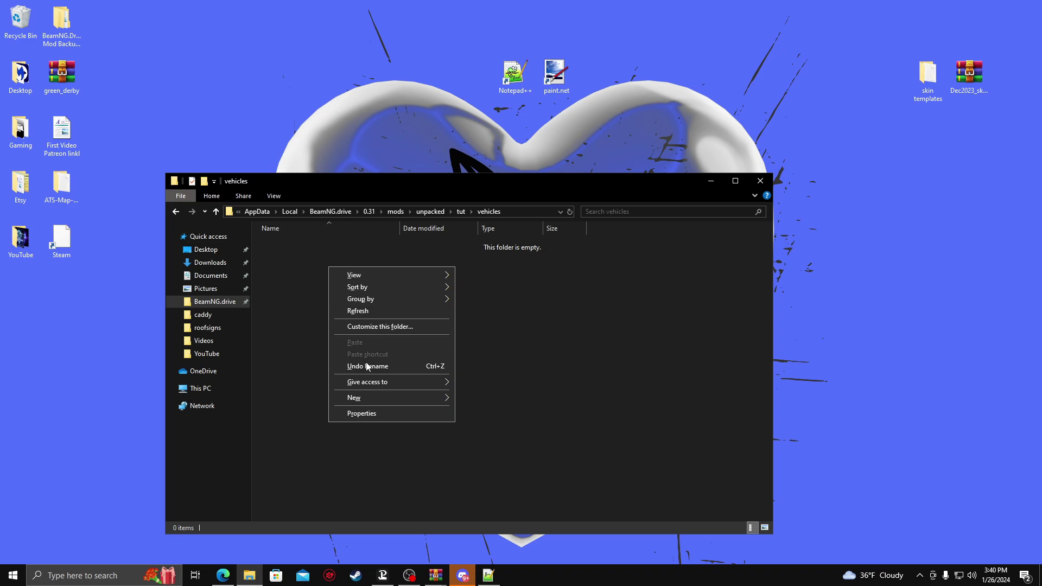
pyautogui.moveTo(358, 399)
pyautogui.click(487, 398)
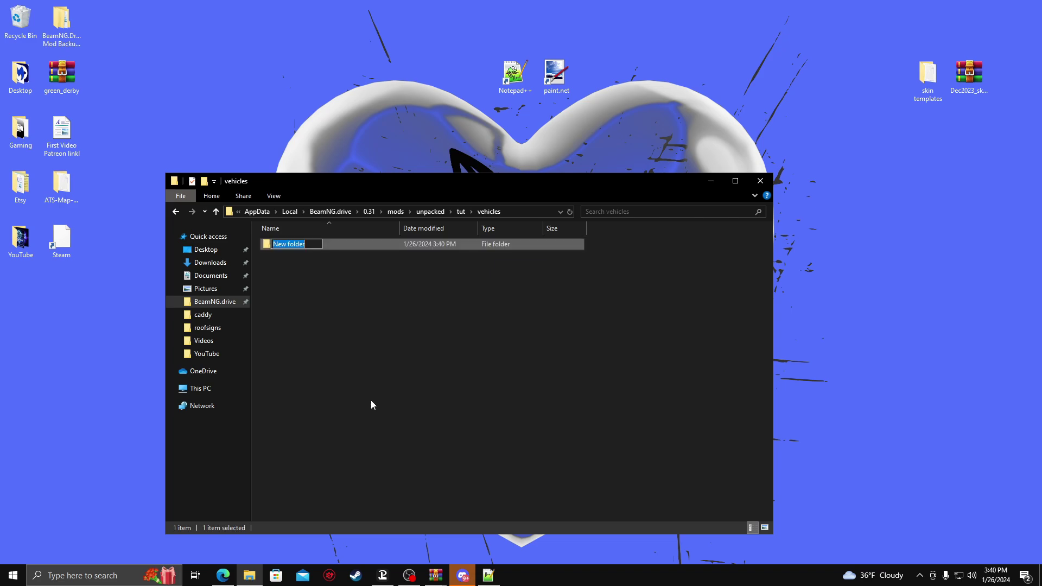
pyautogui.write('caddy')
pyautogui.click(368, 401)
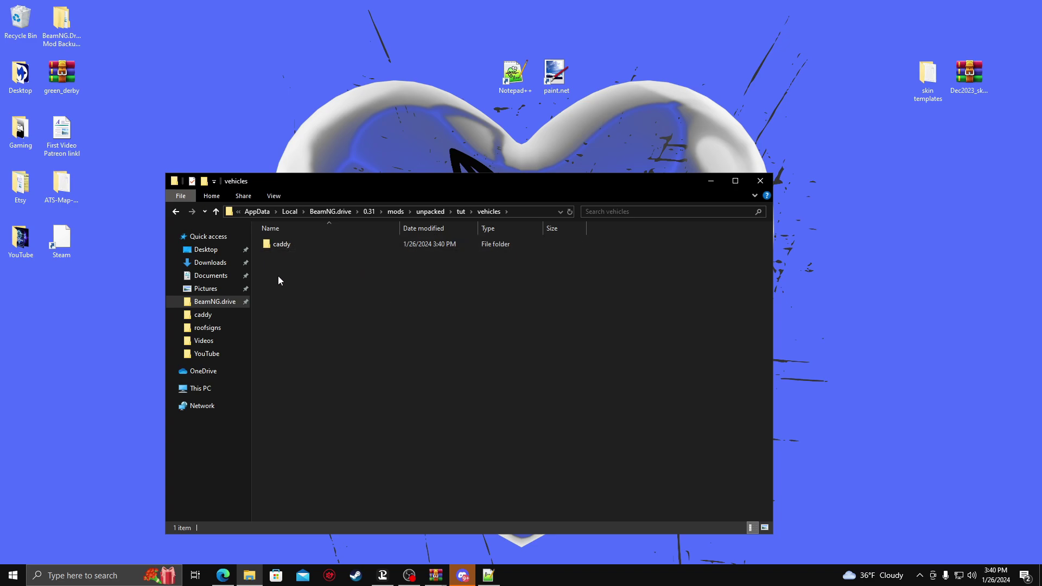
# - Create a new folder named tut inside tut\vehicles\caddy
pyautogui.click(298, 246)
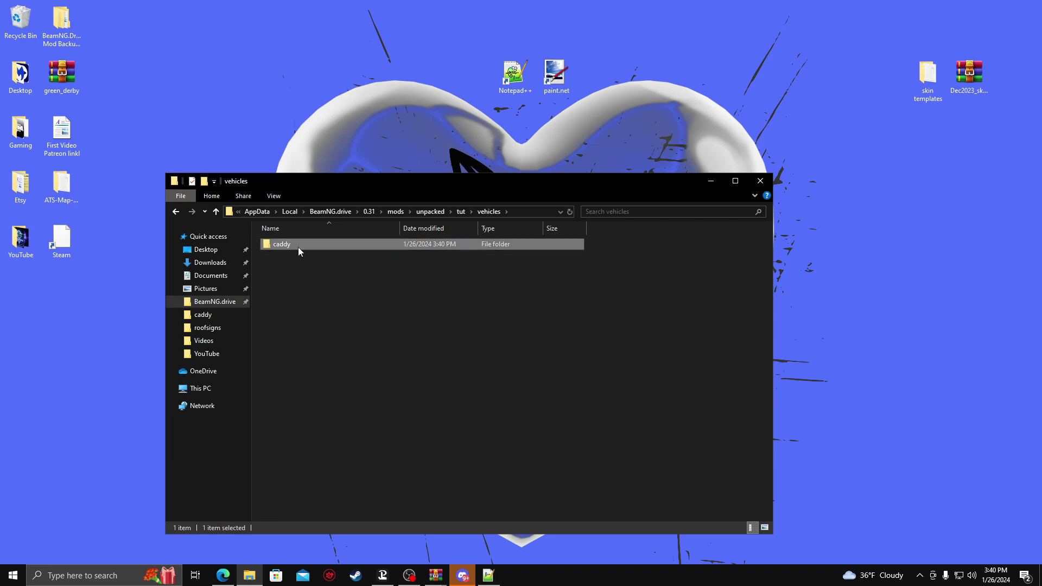
pyautogui.doubleClick(298, 247)
pyautogui.rightClick(342, 289)
pyautogui.moveTo(388, 416)
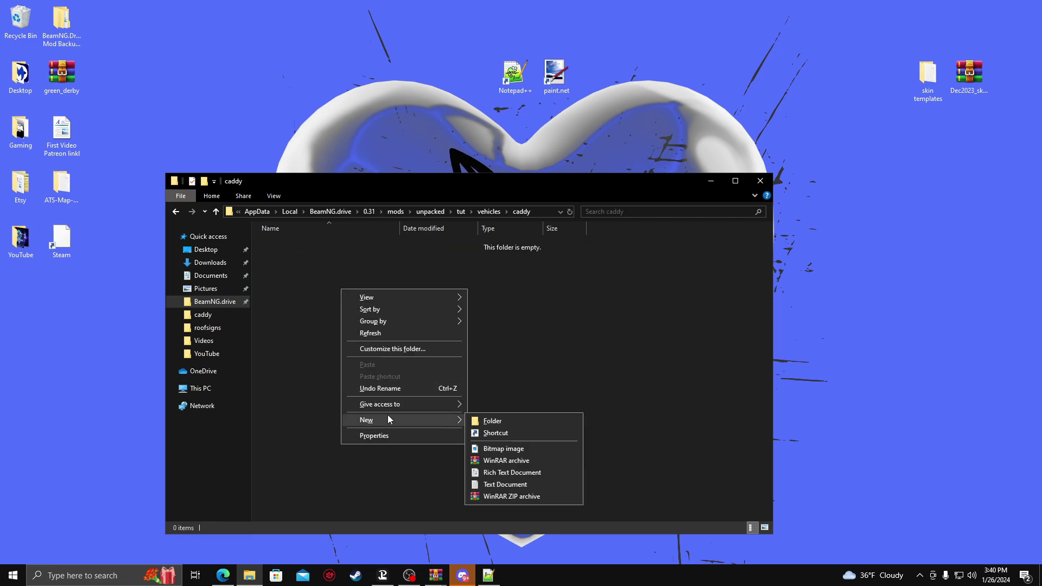
pyautogui.click(491, 421)
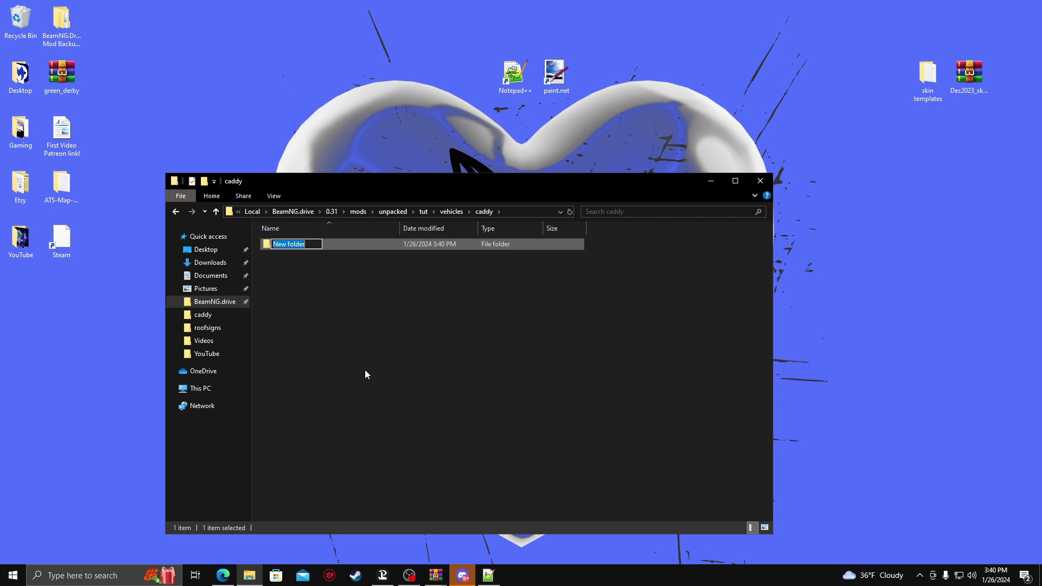
pyautogui.press('BackSpace')
pyautogui.write('tut')
pyautogui.press('Return')
pyautogui.click(365, 369)
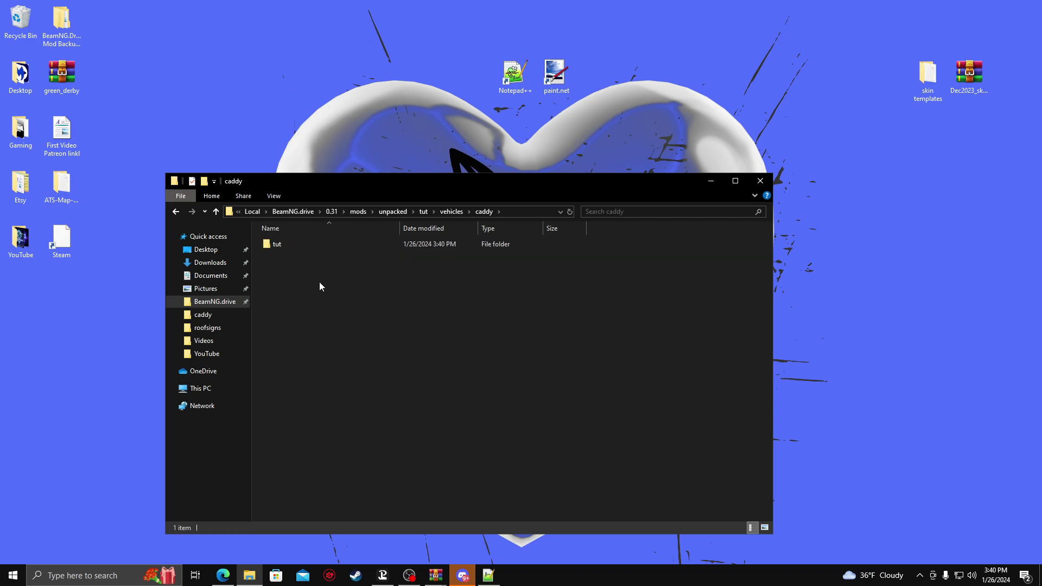
# - Copy caddy_uv_rework, caddy74_skins and skin.materials from the desktop's skin templates\caddy folder into tut\vehicles\caddy\tut
pyautogui.doubleClick(292, 246)
pyautogui.doubleClick(928, 78)
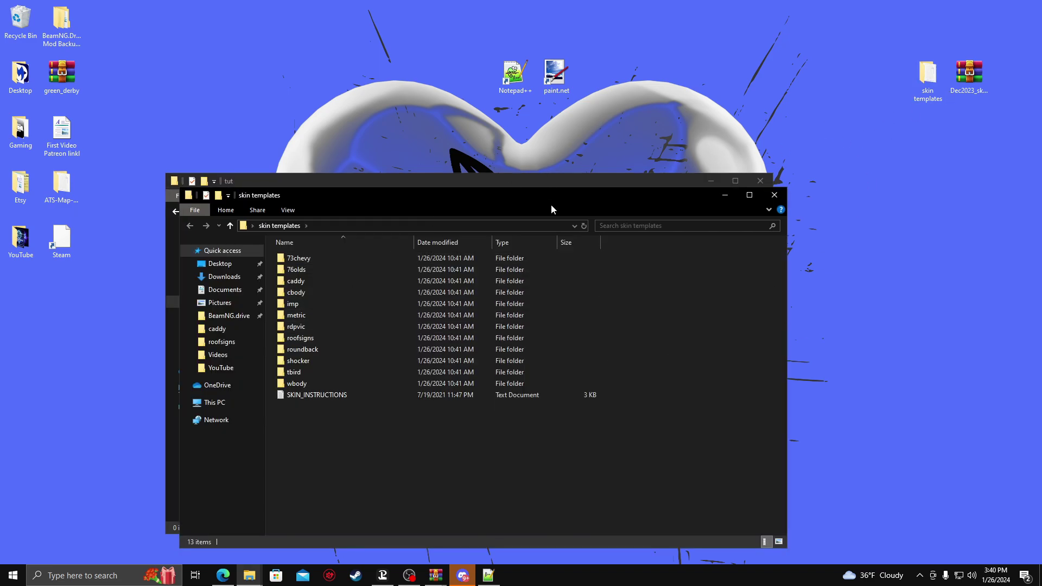
pyautogui.moveTo(673, 197); pyautogui.dragTo(811, 69)
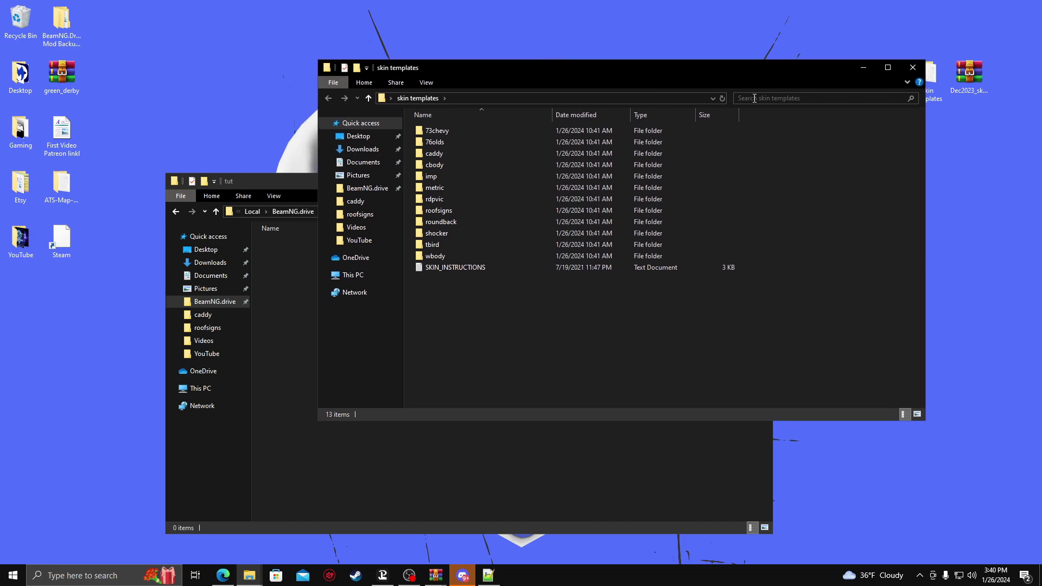
pyautogui.doubleClick(449, 156)
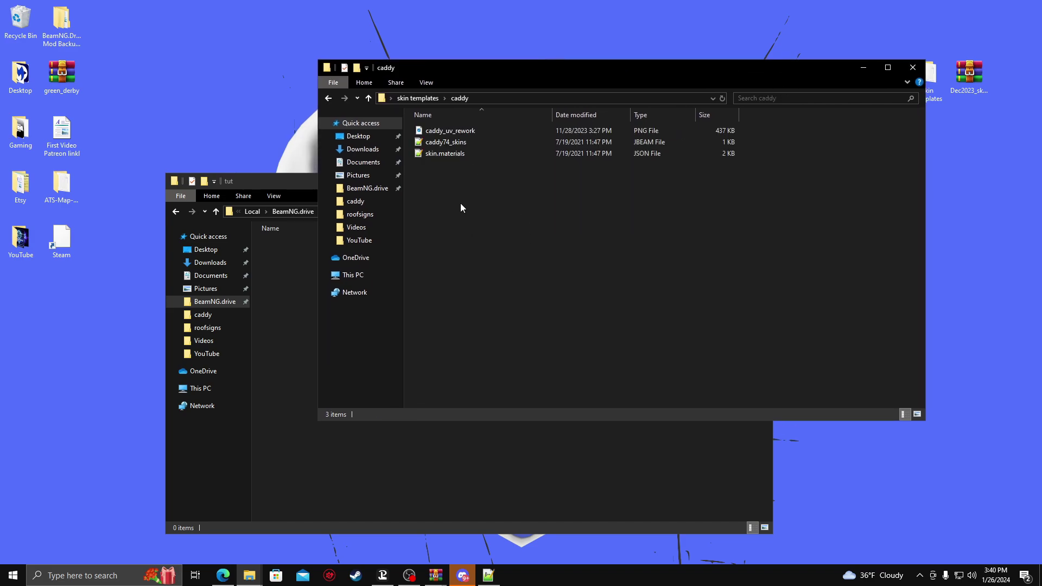
pyautogui.moveTo(461, 208); pyautogui.dragTo(467, 141)
pyautogui.rightClick(467, 141)
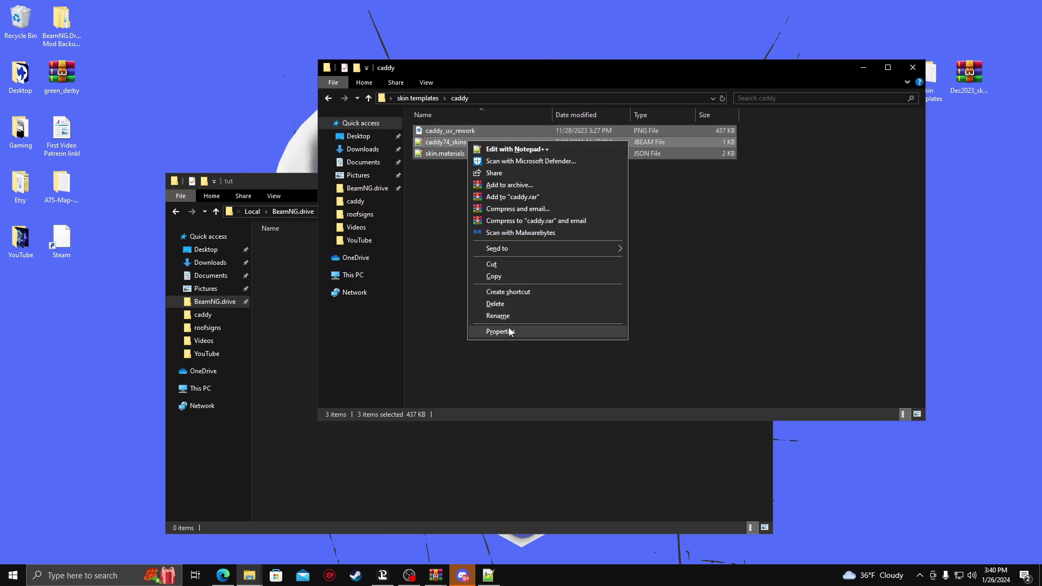
pyautogui.click(500, 276)
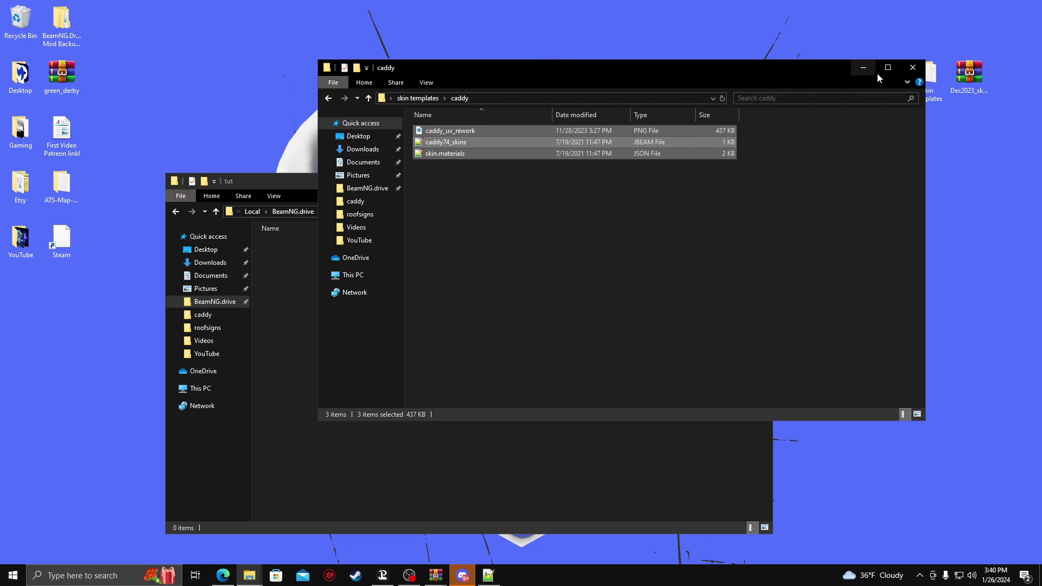
pyautogui.click(913, 67)
pyautogui.rightClick(430, 304)
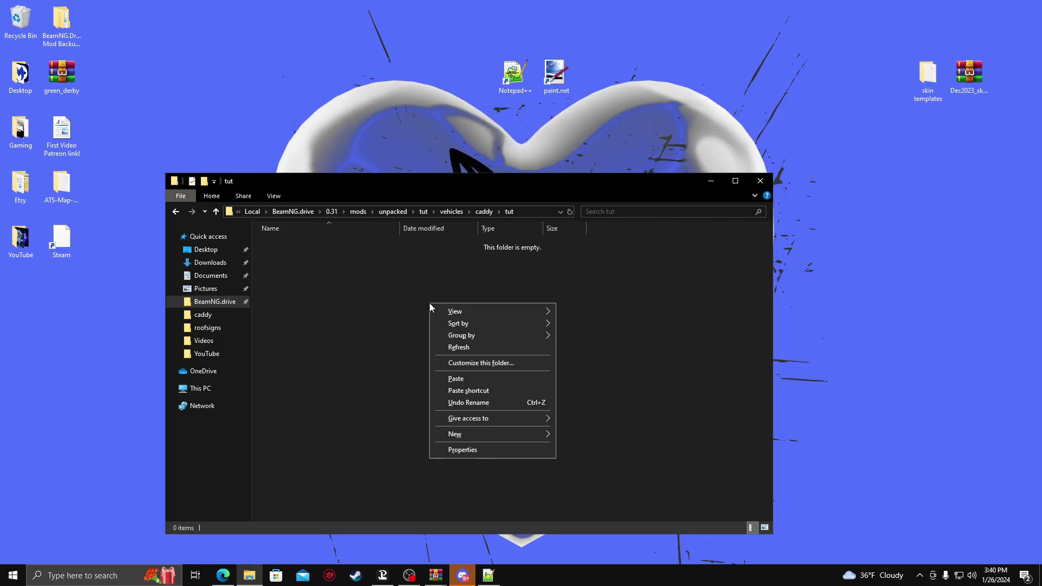
pyautogui.click(477, 382)
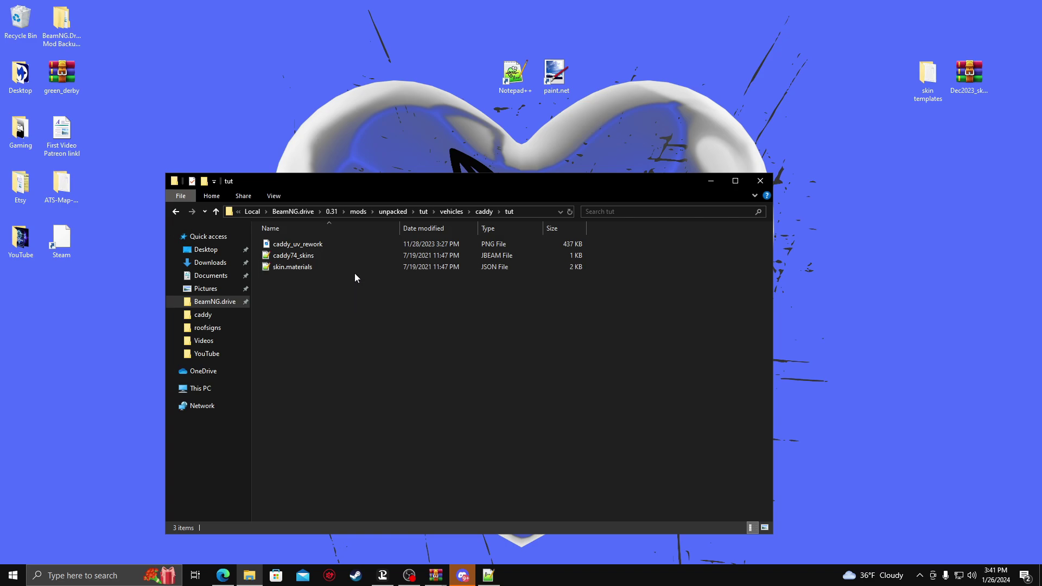
# - Open the copied skin.materials file in Notepad++ and replace every SKIN_NAME with tut
pyautogui.doubleClick(338, 268)
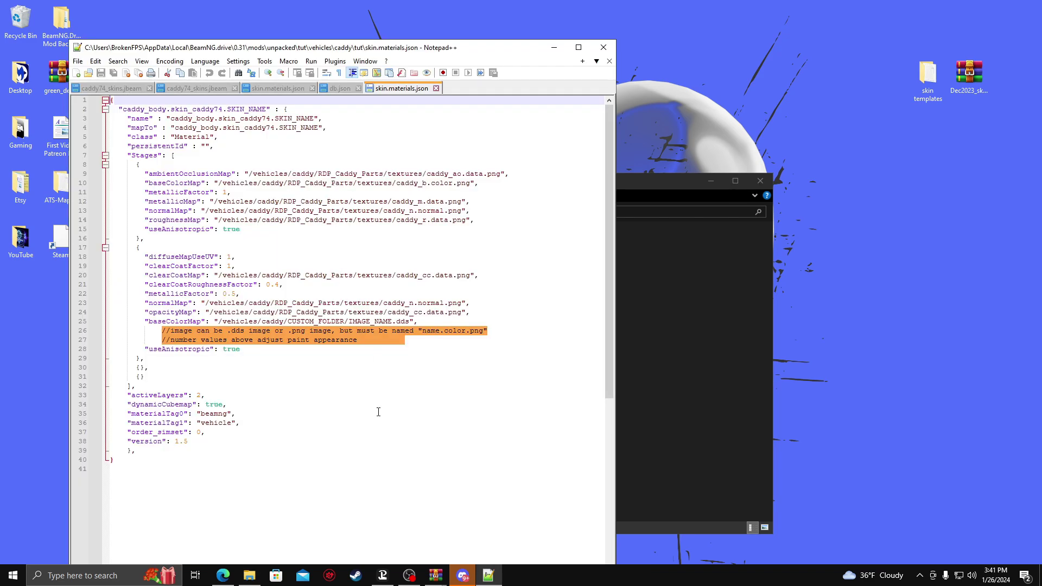
pyautogui.moveTo(500, 50); pyautogui.dragTo(624, 15)
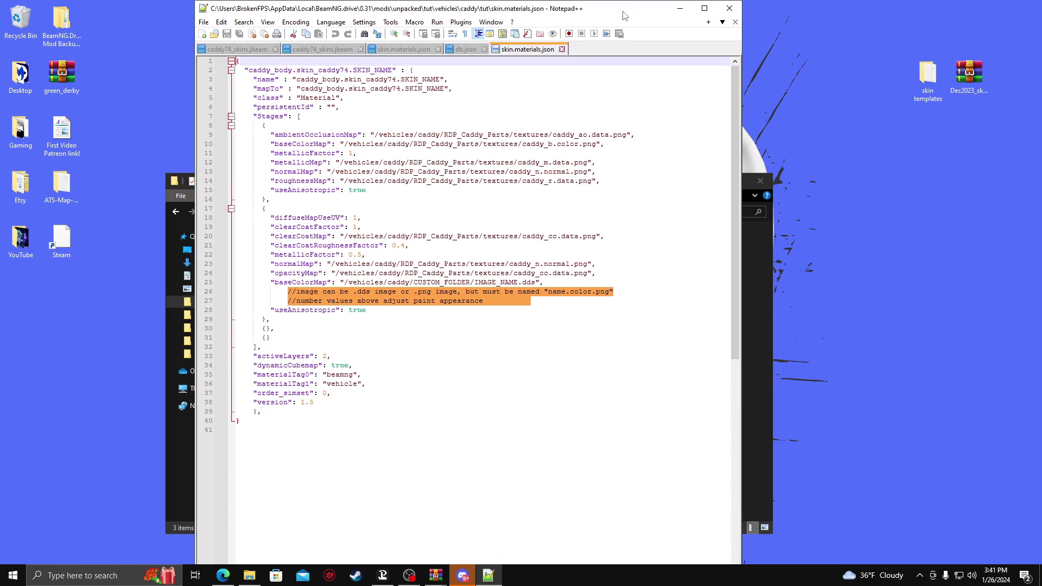
pyautogui.doubleClick(377, 70)
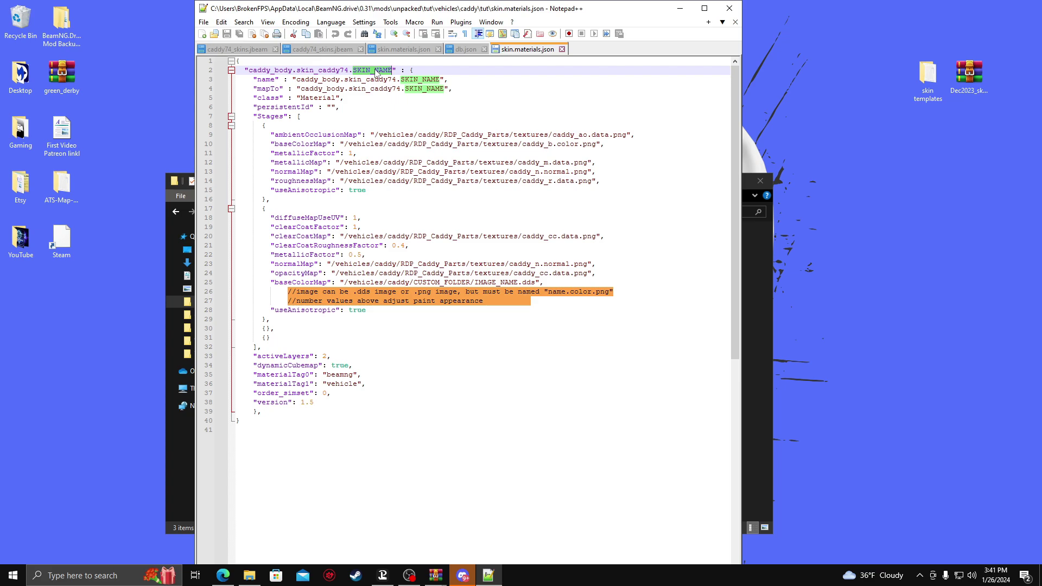
pyautogui.click(243, 21)
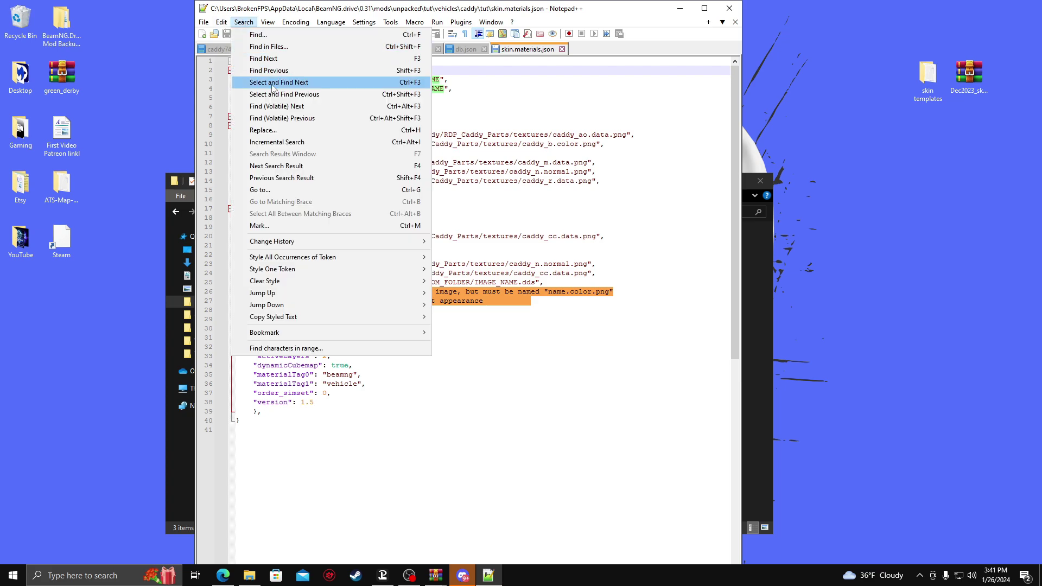
pyautogui.click(263, 130)
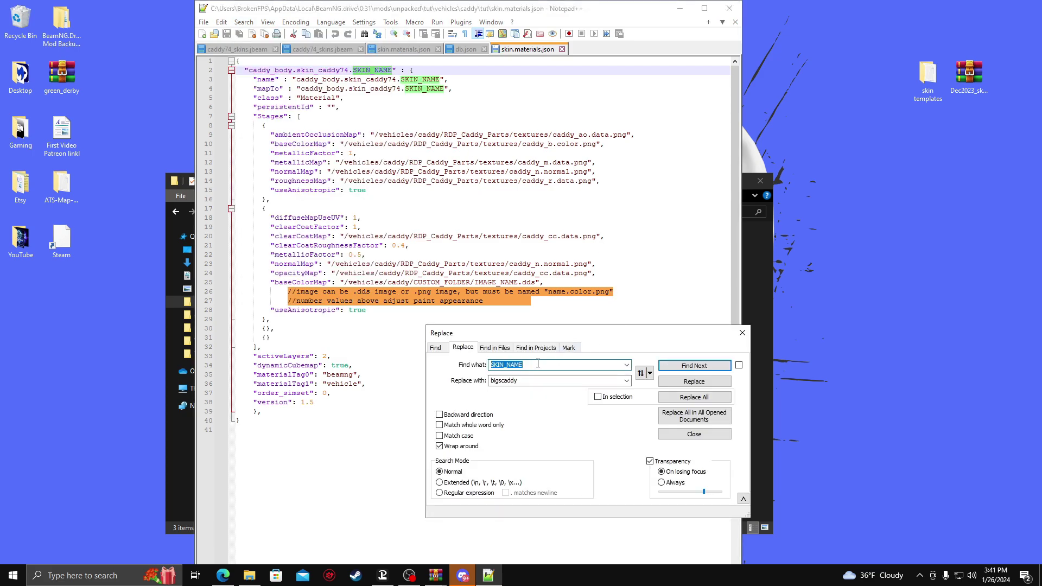
pyautogui.doubleClick(539, 381)
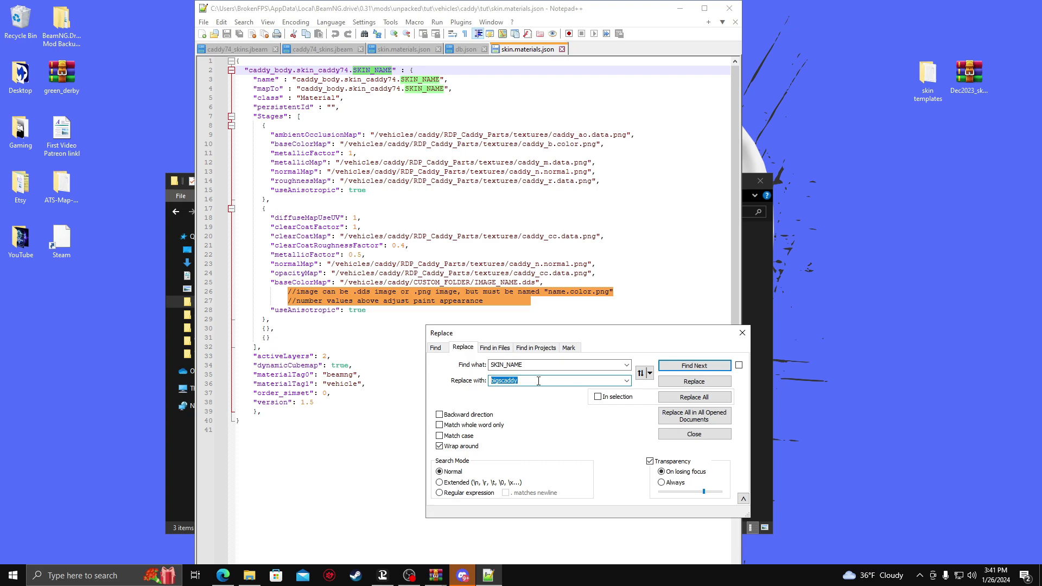
pyautogui.press('BackSpace')
pyautogui.write('tut')
pyautogui.click(697, 400)
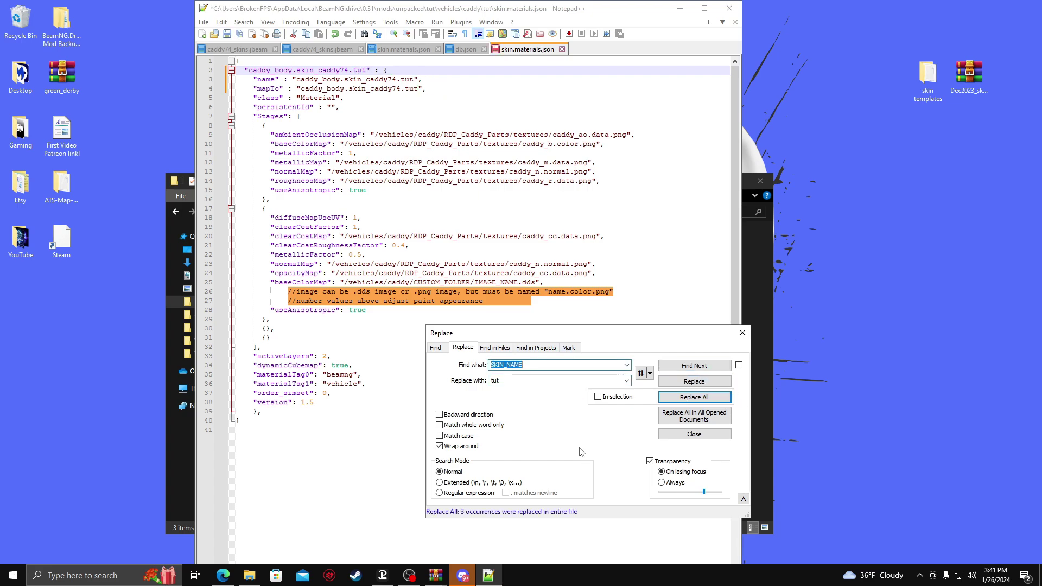
pyautogui.click(742, 332)
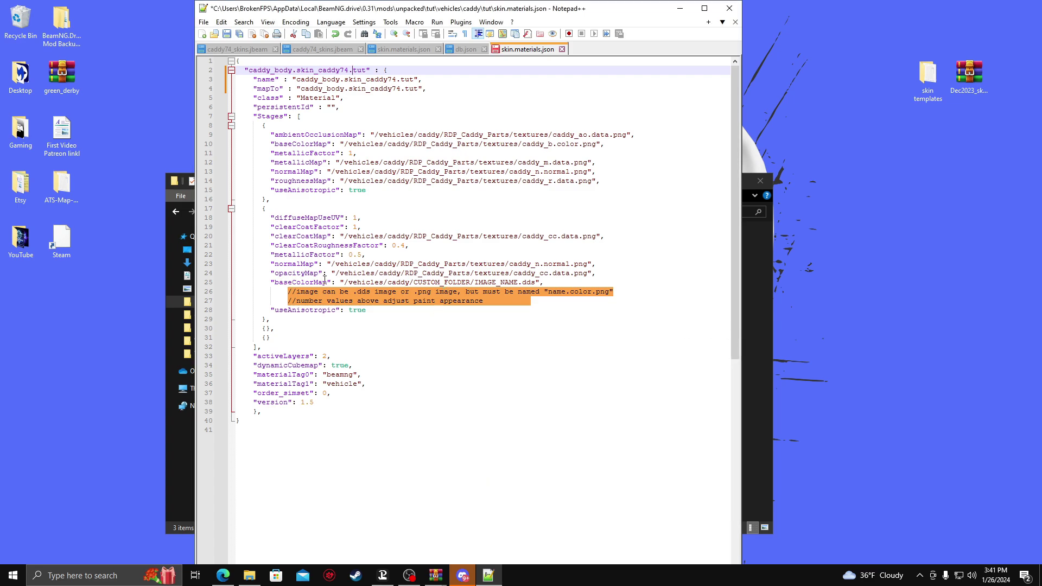
# - Change the CUSTOM_FOLDER/IMAGE_NAME placeholders in the baseColorMap path so it reads /vehicles/caddy/tut/tut.dds
pyautogui.doubleClick(444, 283)
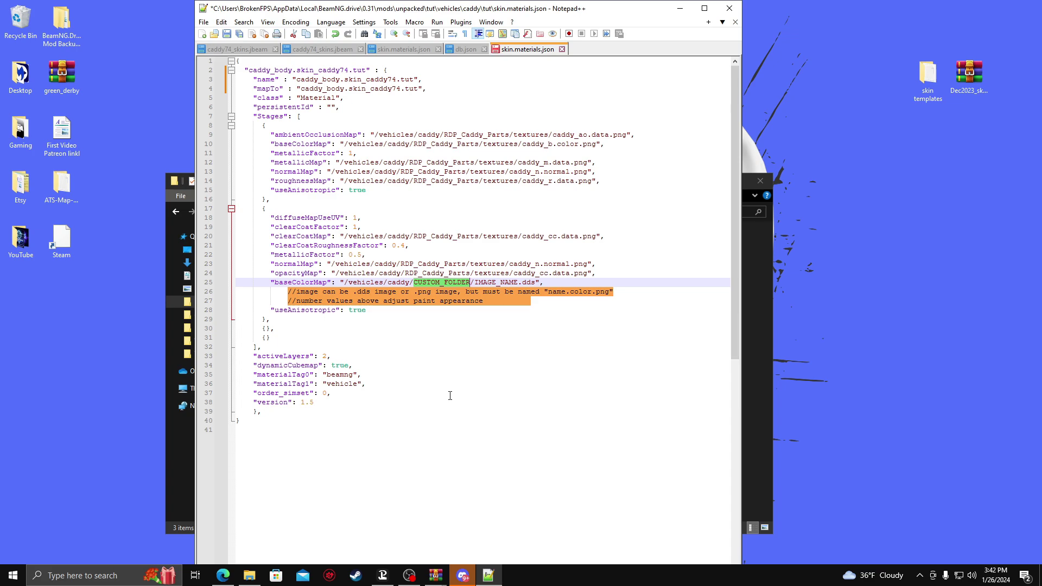
pyautogui.write('tut')
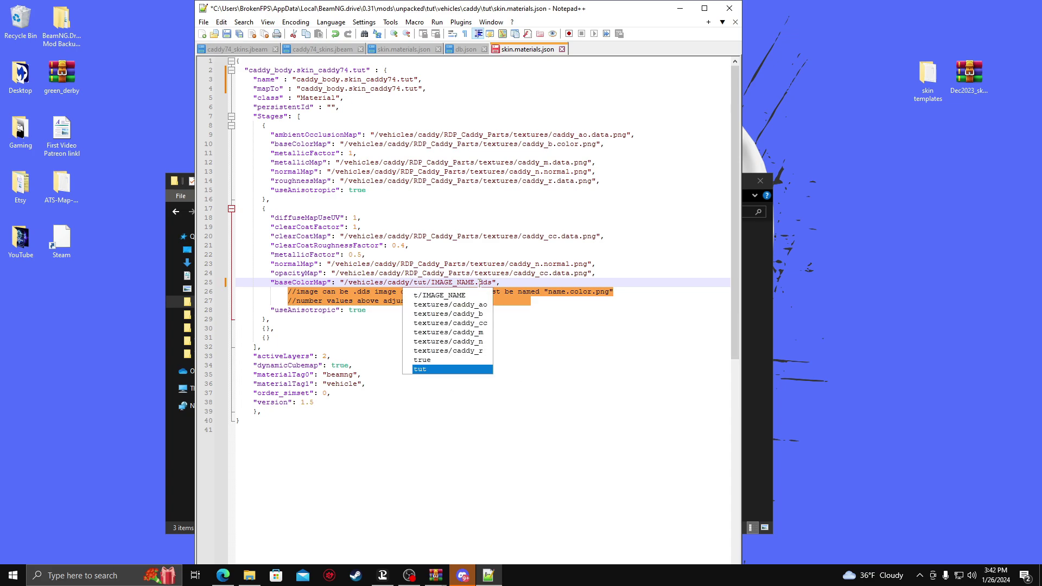
pyautogui.click(475, 283)
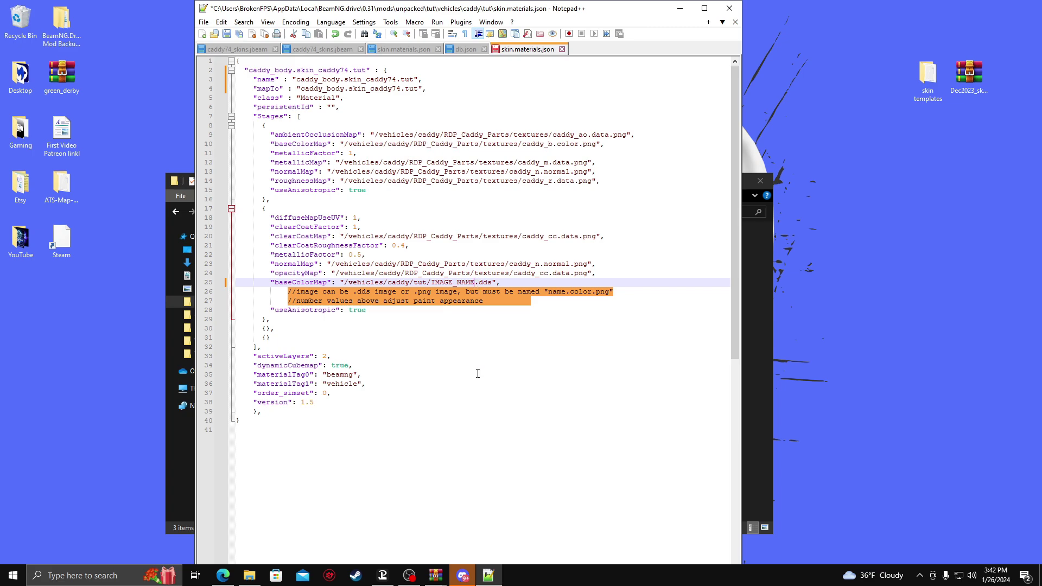
pyautogui.press('BackSpace')
pyautogui.press('BackSpace')
pyautogui.press('BackSpace')
pyautogui.press('BackSpace')
pyautogui.press('BackSpace')
pyautogui.press('BackSpace')
pyautogui.press('BackSpace')
pyautogui.press('BackSpace')
pyautogui.press('BackSpace')
pyautogui.press('BackSpace')
pyautogui.write('tut')
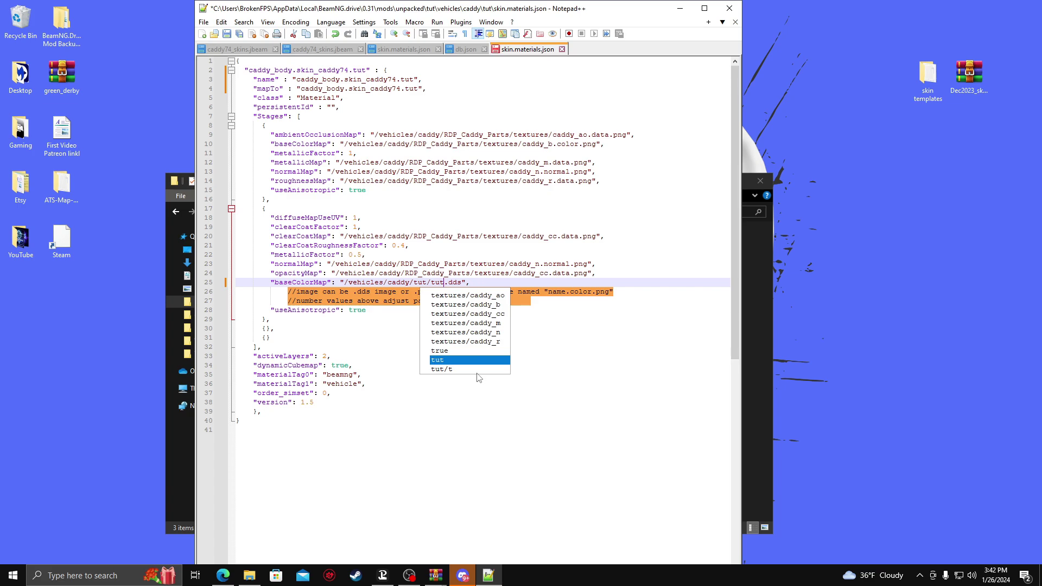
pyautogui.click(541, 421)
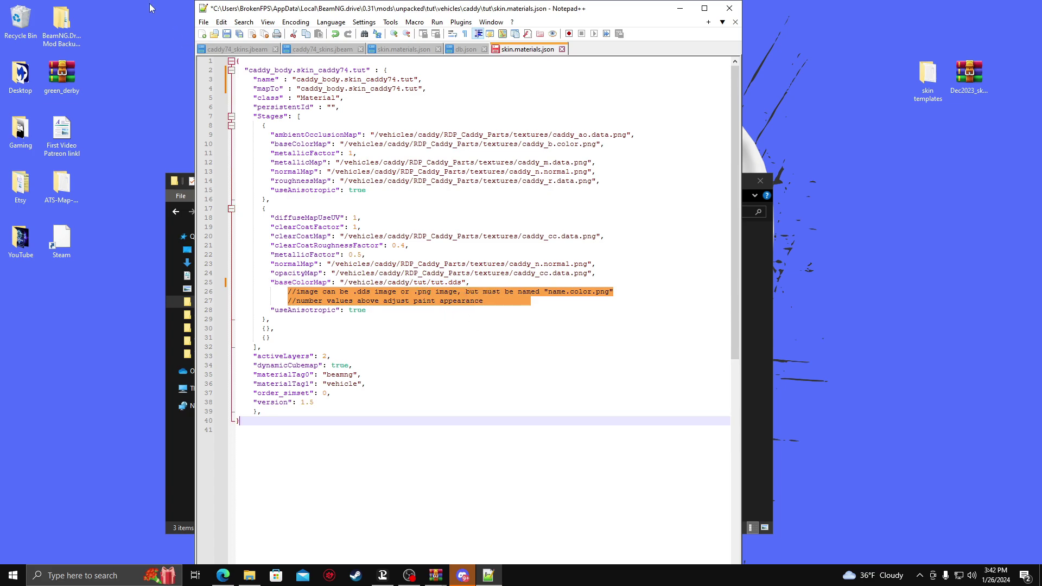
# - Save the edited skin.materials.json file and close Notepad++
pyautogui.click(204, 22)
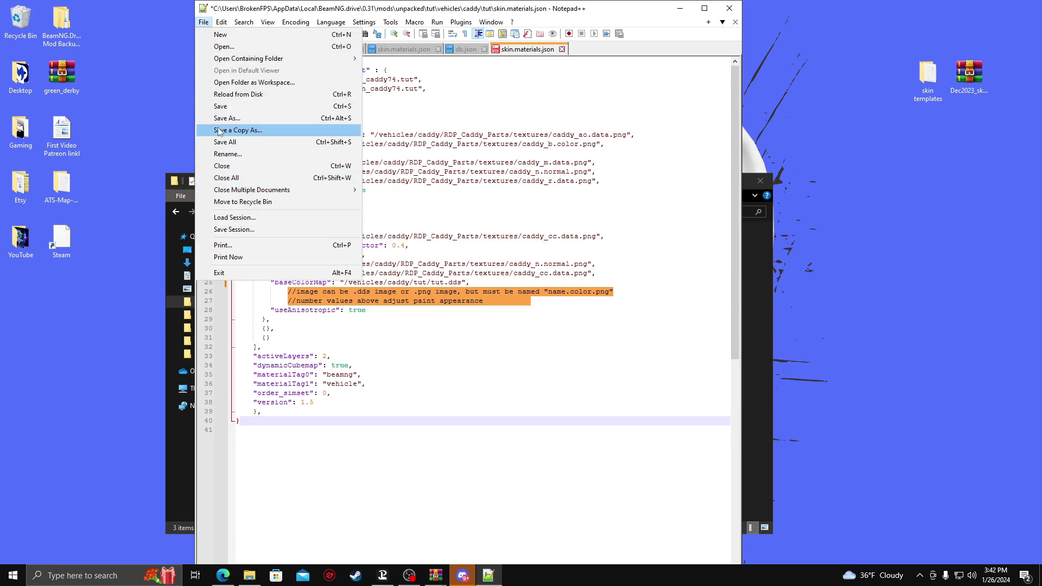
pyautogui.click(224, 107)
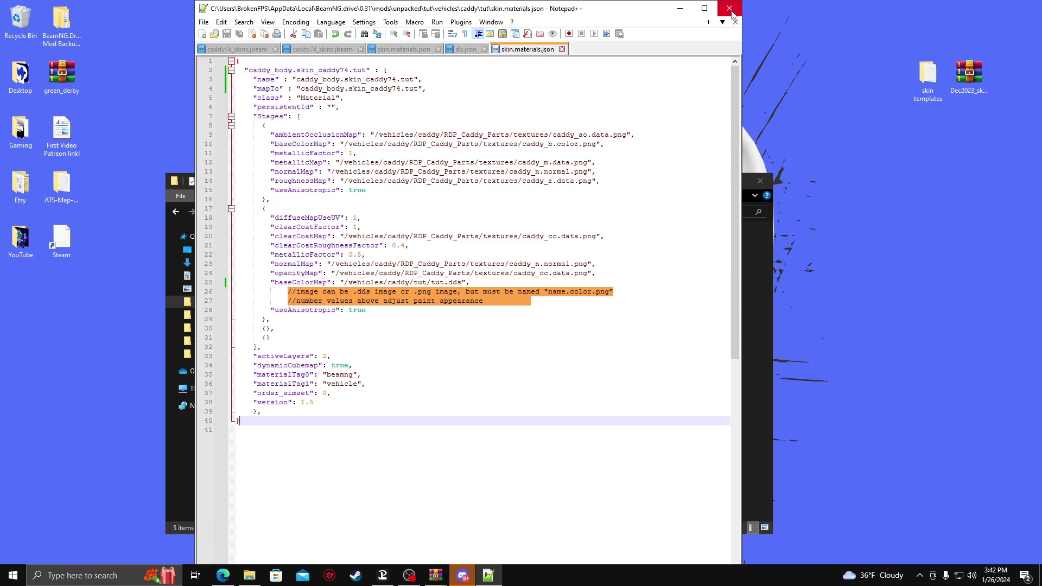
pyautogui.click(730, 8)
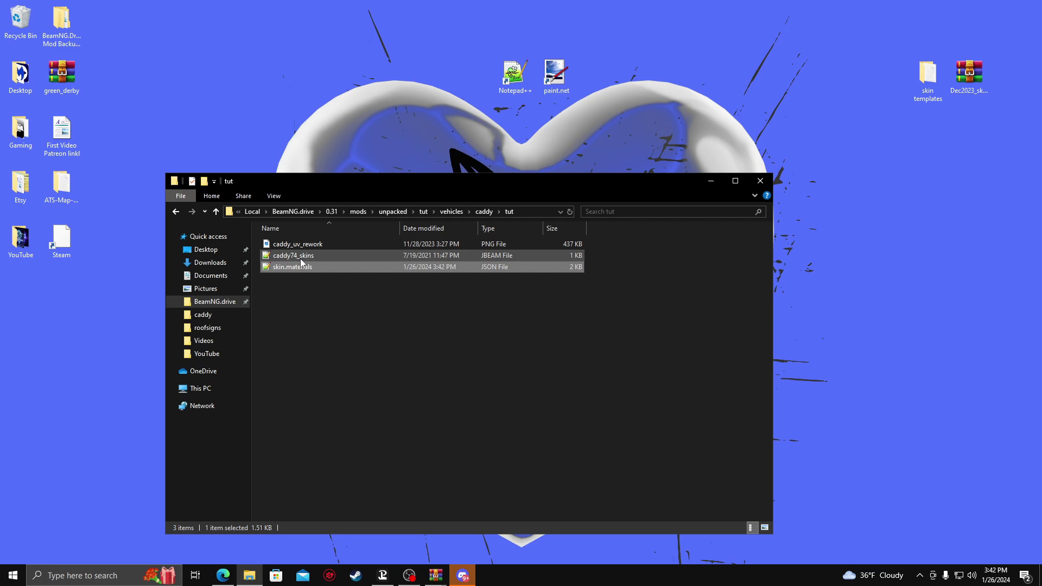
# - Open the copied caddy74_skins file in Notepad++ and change the PART NAME placeholder to tutorial
pyautogui.doubleClick(327, 256)
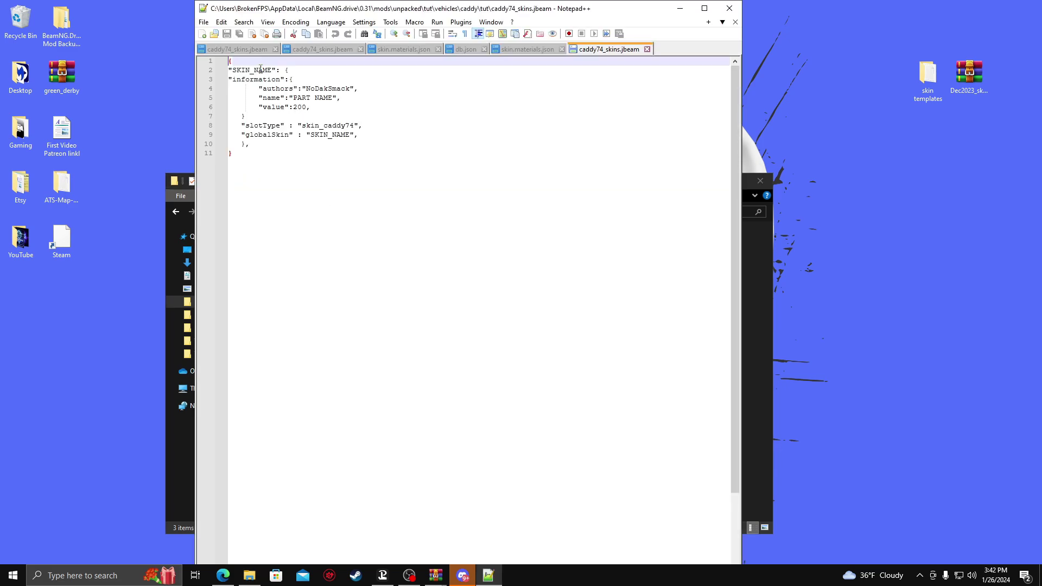
pyautogui.doubleClick(327, 99)
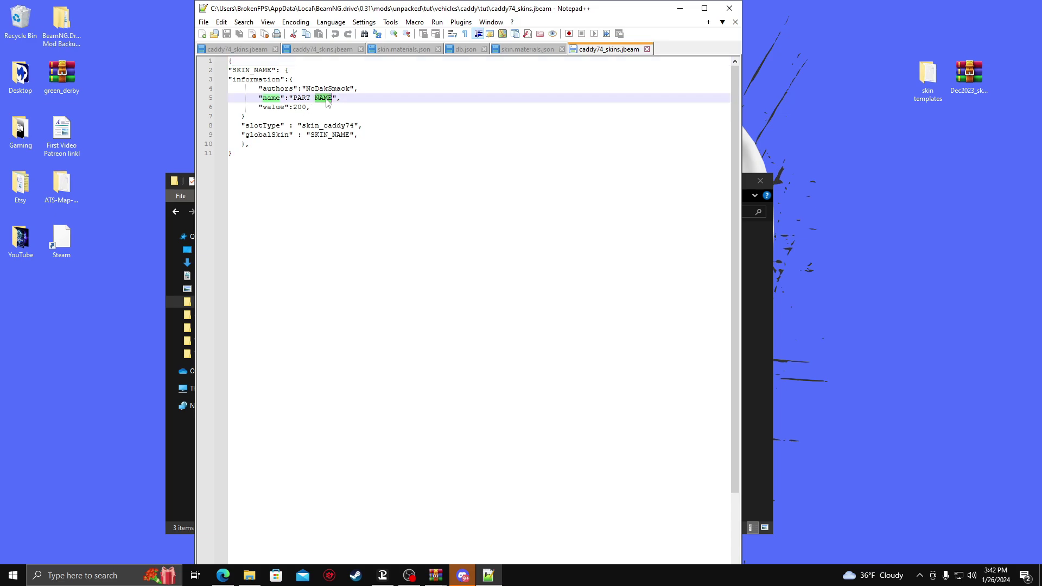
pyautogui.doubleClick(301, 97)
pyautogui.doubleClick(324, 99)
pyautogui.click(332, 98)
pyautogui.press('BackSpace')
pyautogui.press('BackSpace')
pyautogui.press('BackSpace')
pyautogui.press('BackSpace')
pyautogui.press('BackSpace')
pyautogui.press('BackSpace')
pyautogui.press('BackSpace')
pyautogui.press('BackSpace')
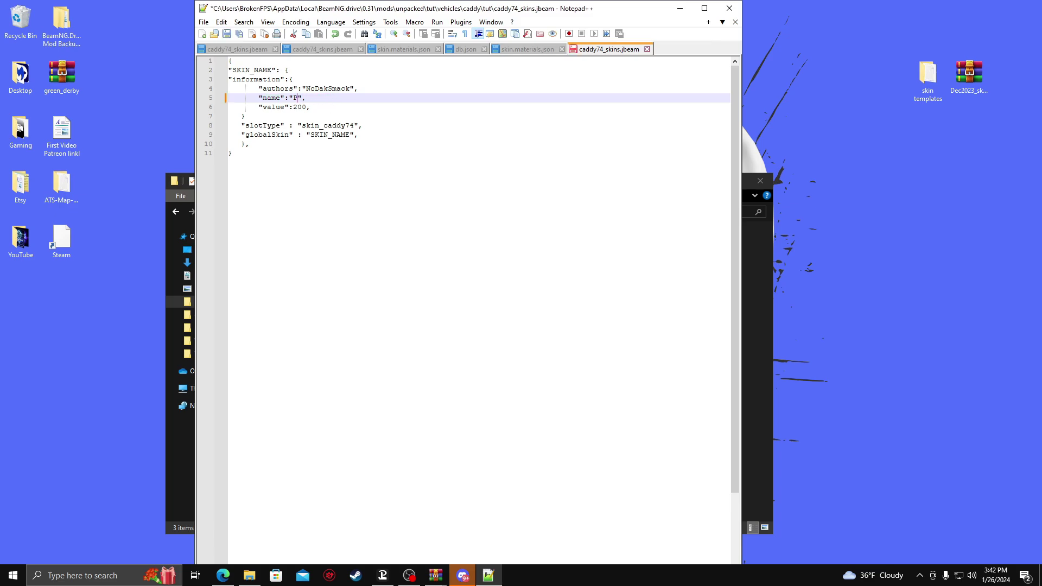
pyautogui.press('BackSpace')
pyautogui.write('tutorial')
# - Replace every SKIN_NAME in caddy74_skins.jbeam with tut
pyautogui.doubleClick(330, 135)
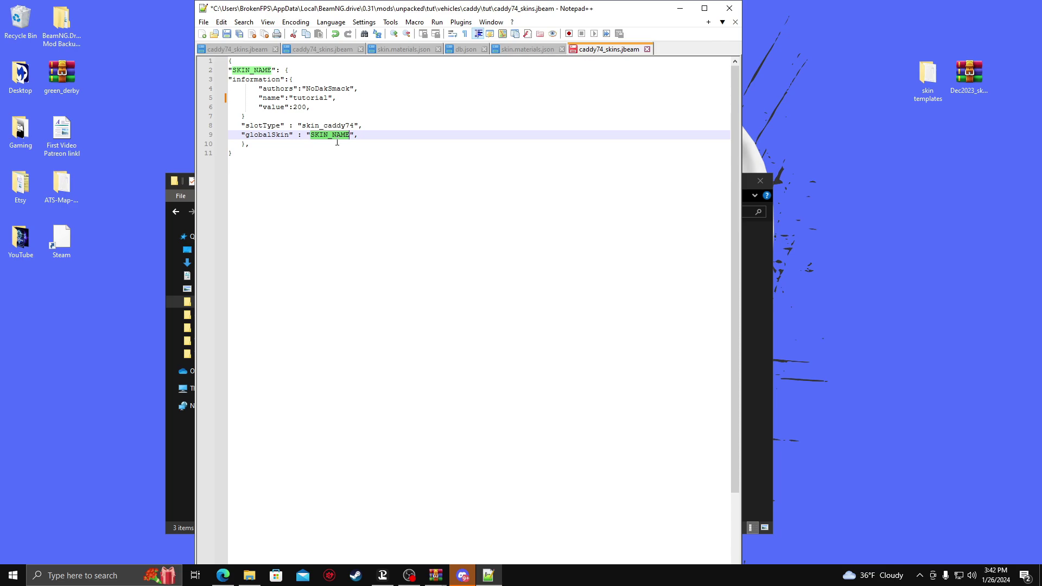
pyautogui.click(243, 22)
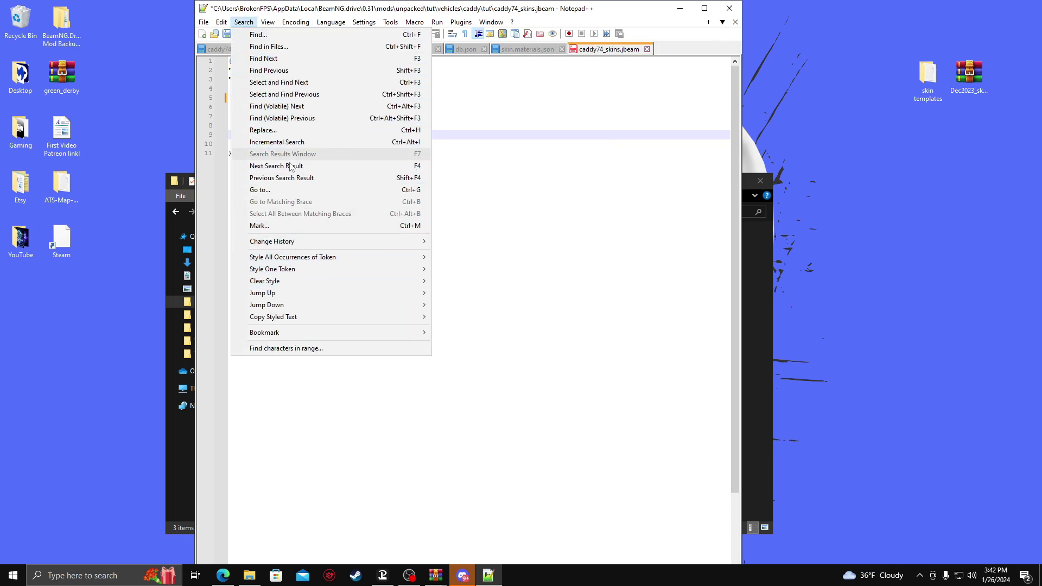
pyautogui.click(281, 130)
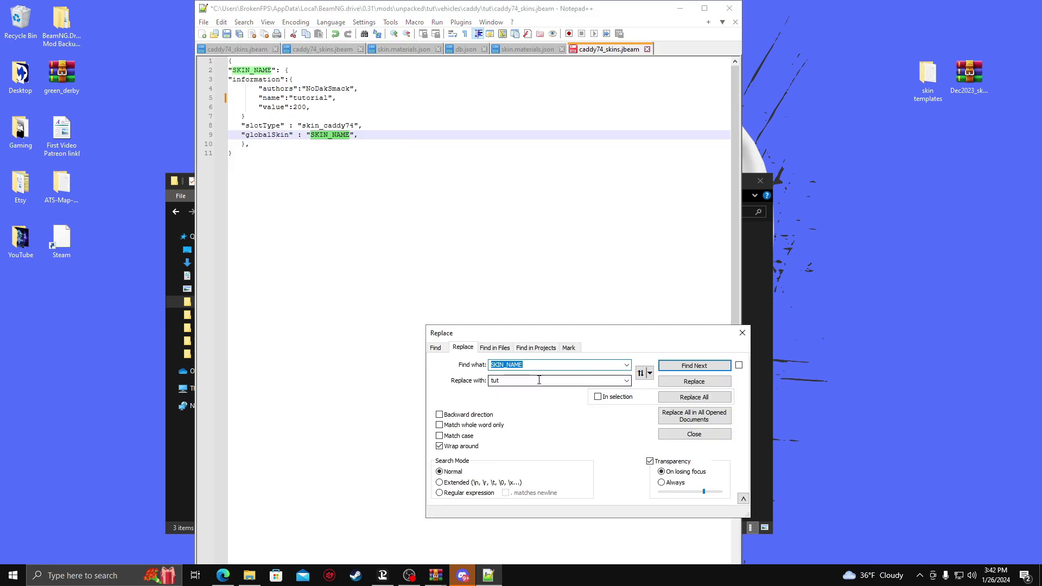
pyautogui.click(694, 397)
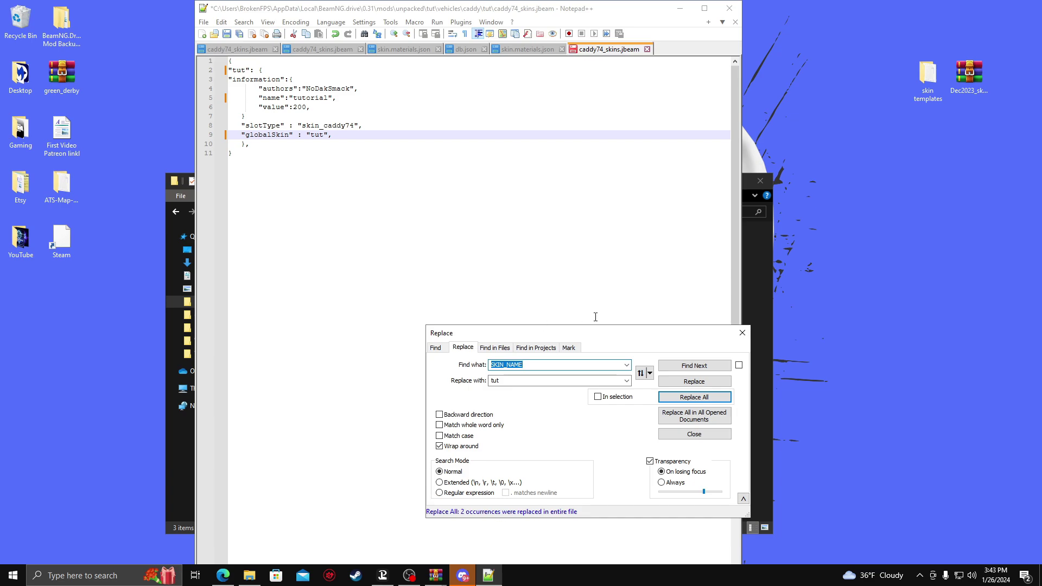
pyautogui.click(742, 332)
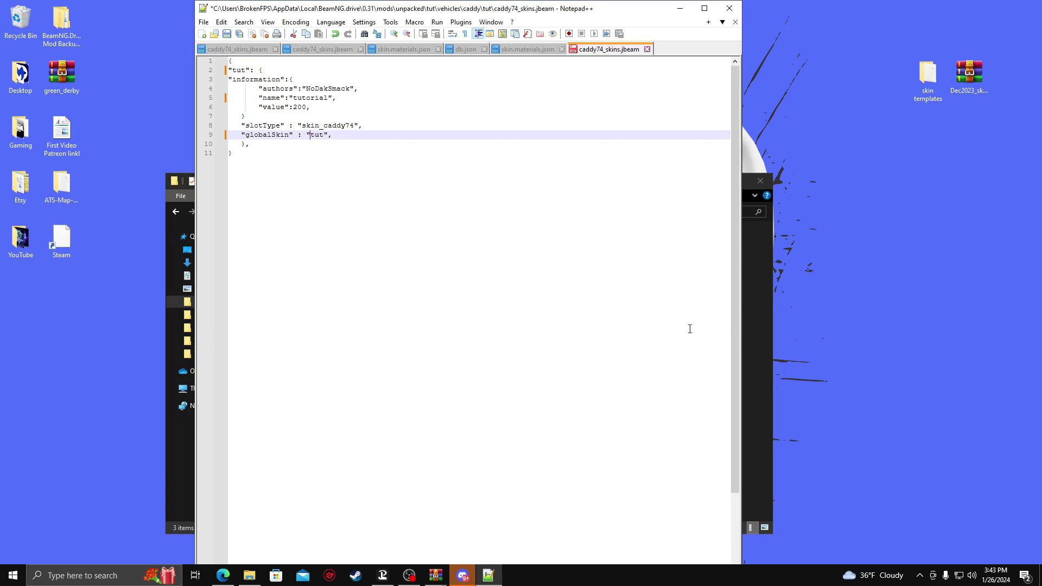
# - Save caddy74_skins.jbeam, then close Notepad++ and the tut folder window
pyautogui.click(203, 22)
pyautogui.click(231, 107)
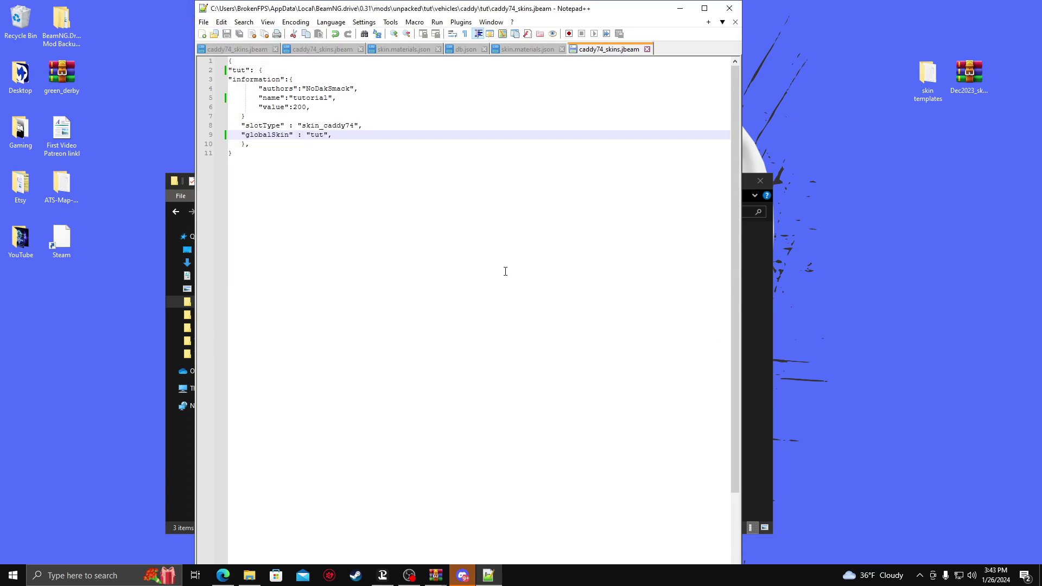
pyautogui.click(729, 9)
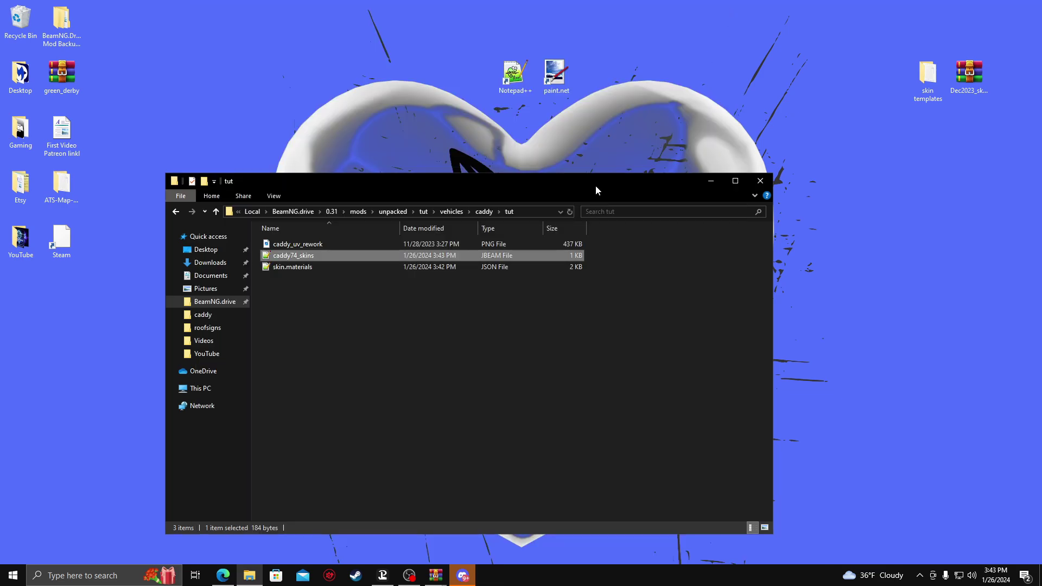
pyautogui.click(399, 370)
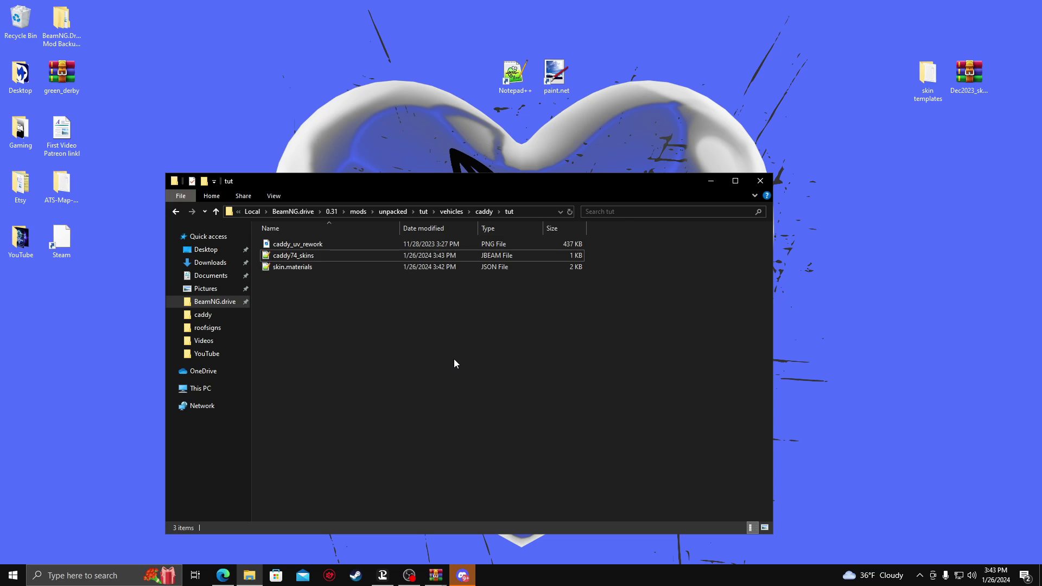
pyautogui.click(760, 181)
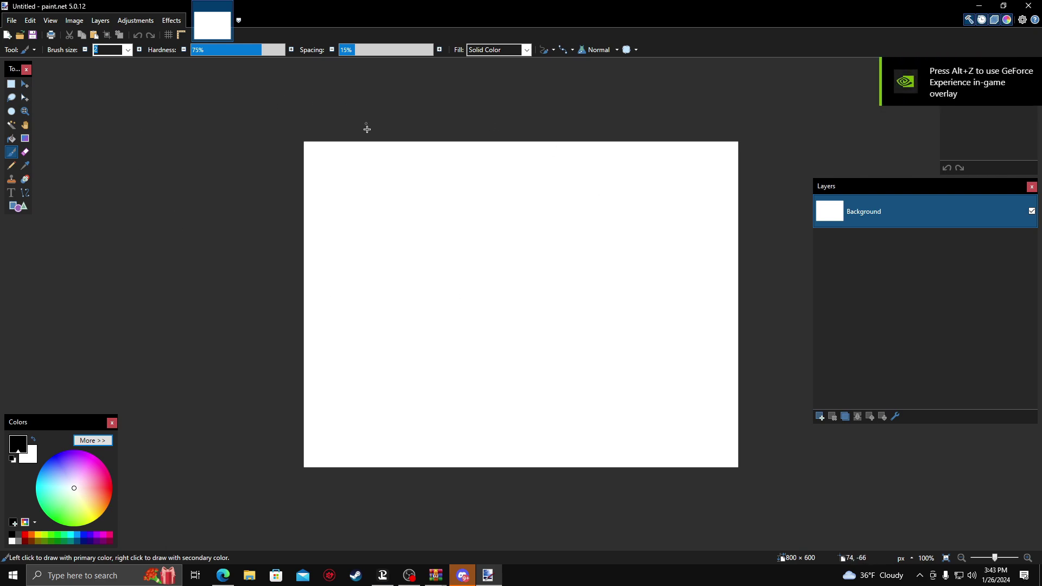
# - In paint.net, open the caddy_uv_rework image from BeamNG.drive's mods\unpacked\tut\vehicles\caddy\tut folder
pyautogui.click(21, 36)
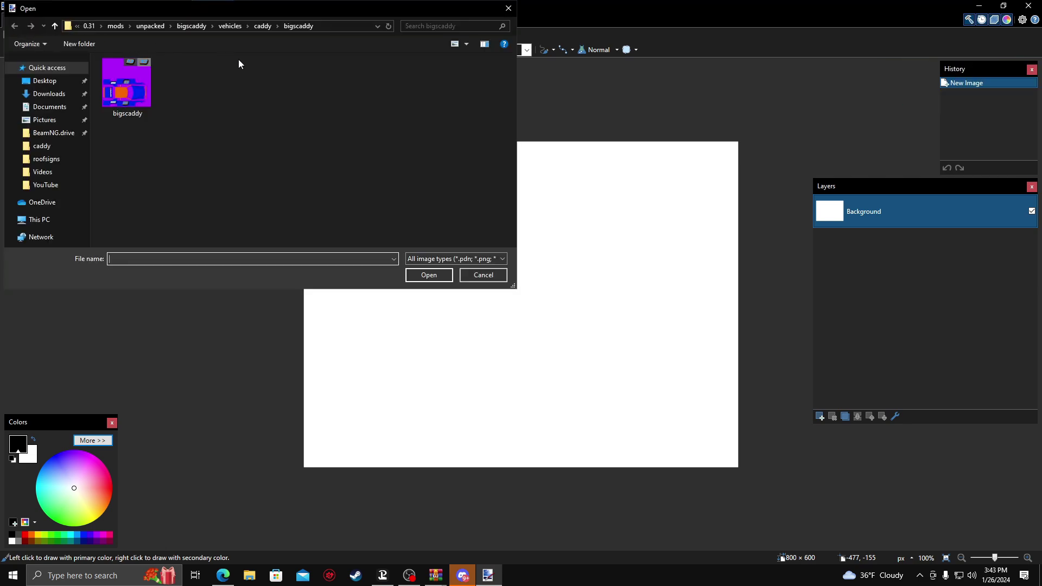
pyautogui.click(54, 133)
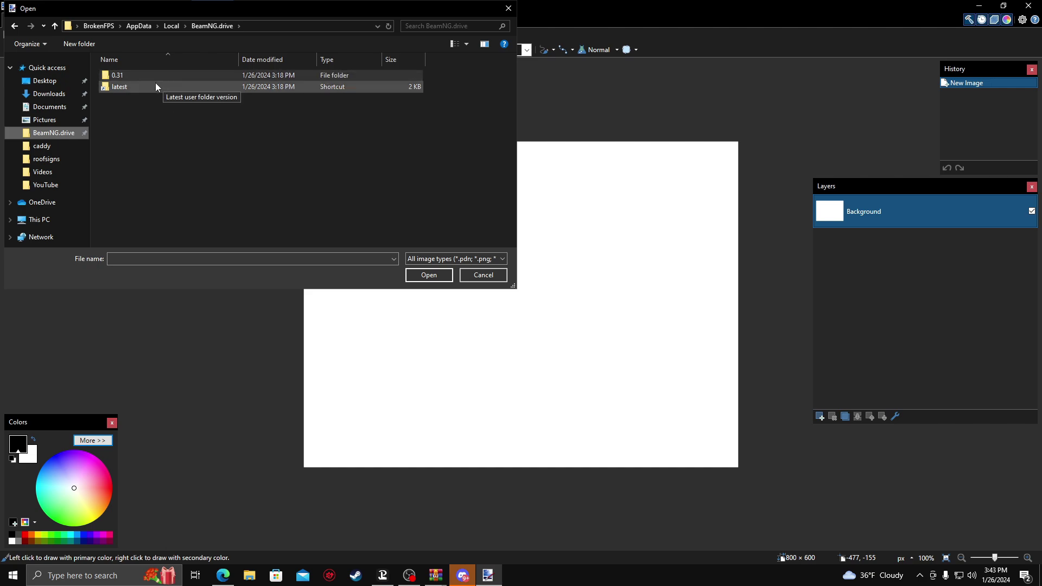
pyautogui.doubleClick(148, 86)
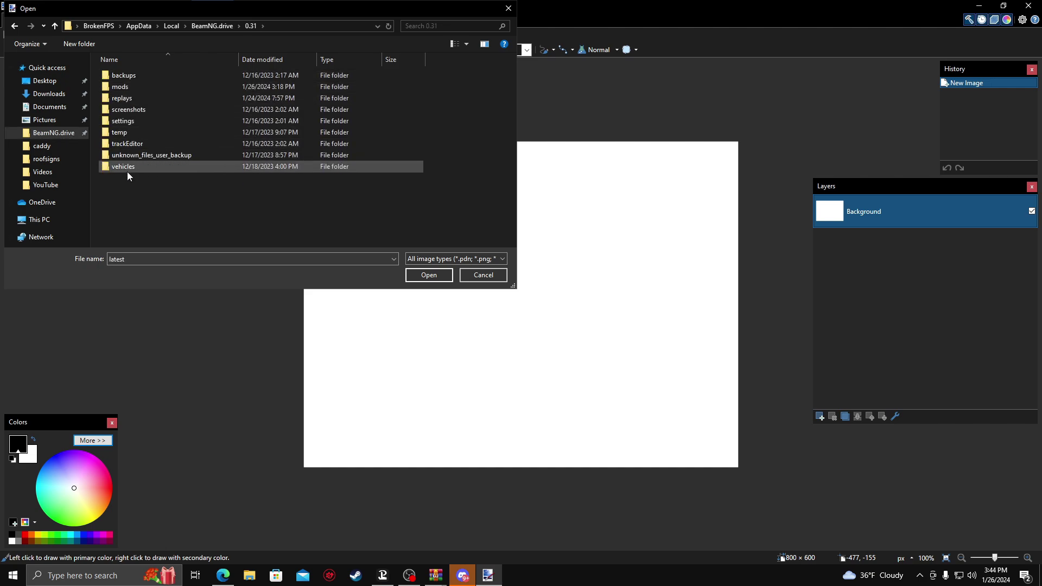
pyautogui.doubleClick(124, 87)
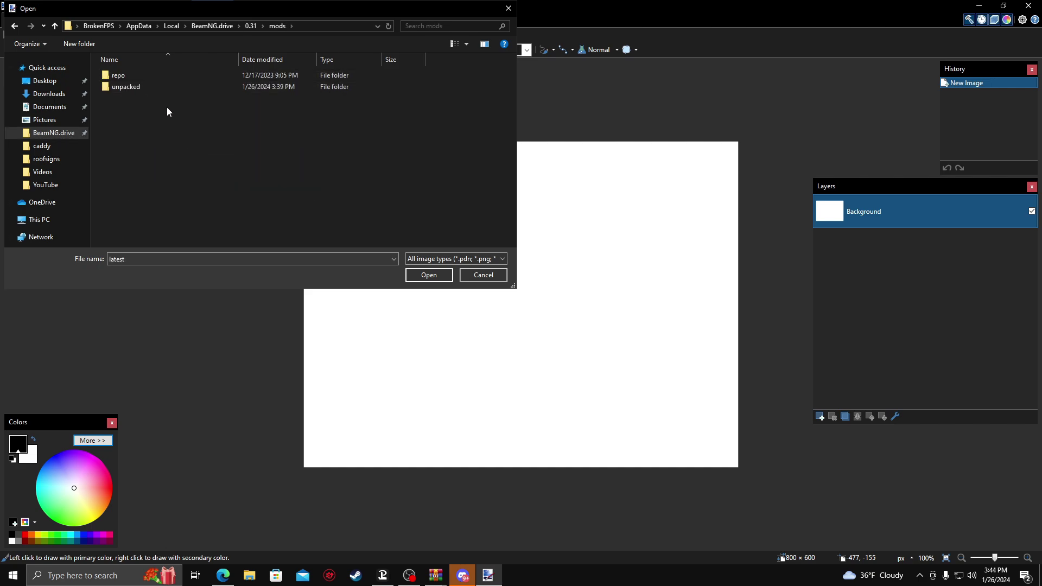
pyautogui.doubleClick(138, 86)
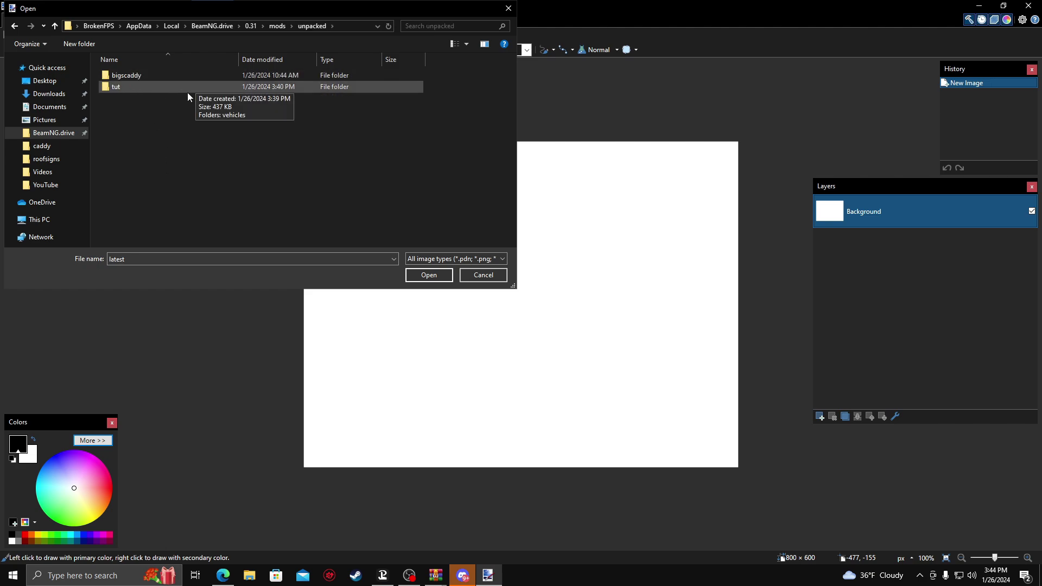
pyautogui.doubleClick(129, 87)
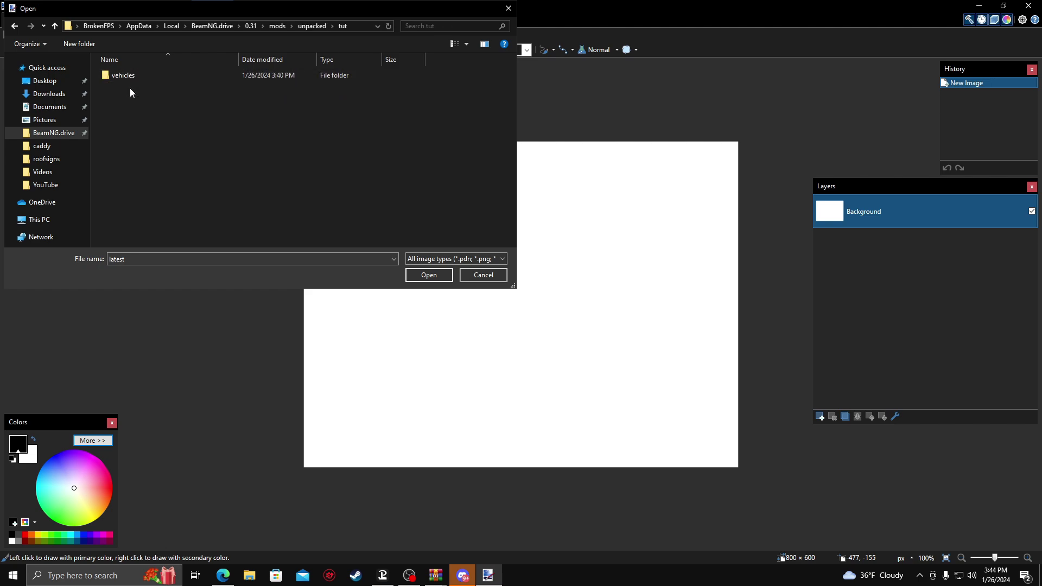
pyautogui.doubleClick(141, 77)
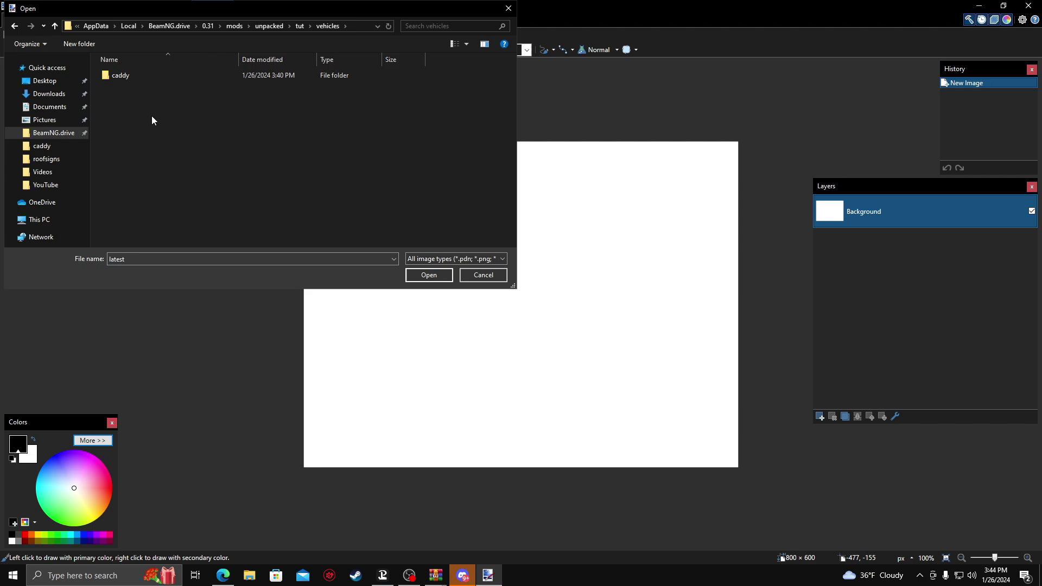
pyautogui.doubleClick(138, 76)
pyautogui.doubleClick(142, 79)
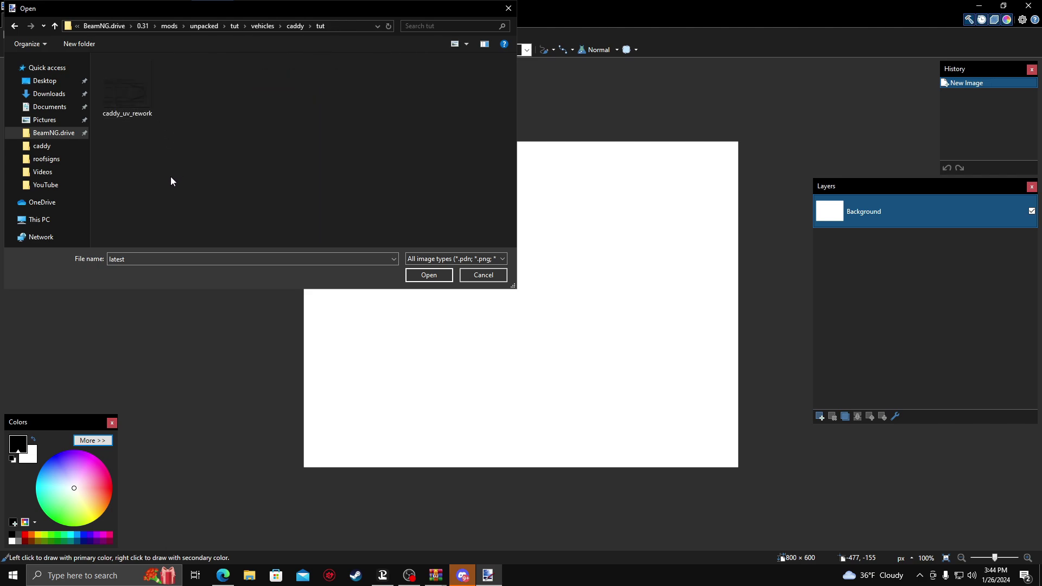
pyautogui.click(133, 80)
pyautogui.click(429, 275)
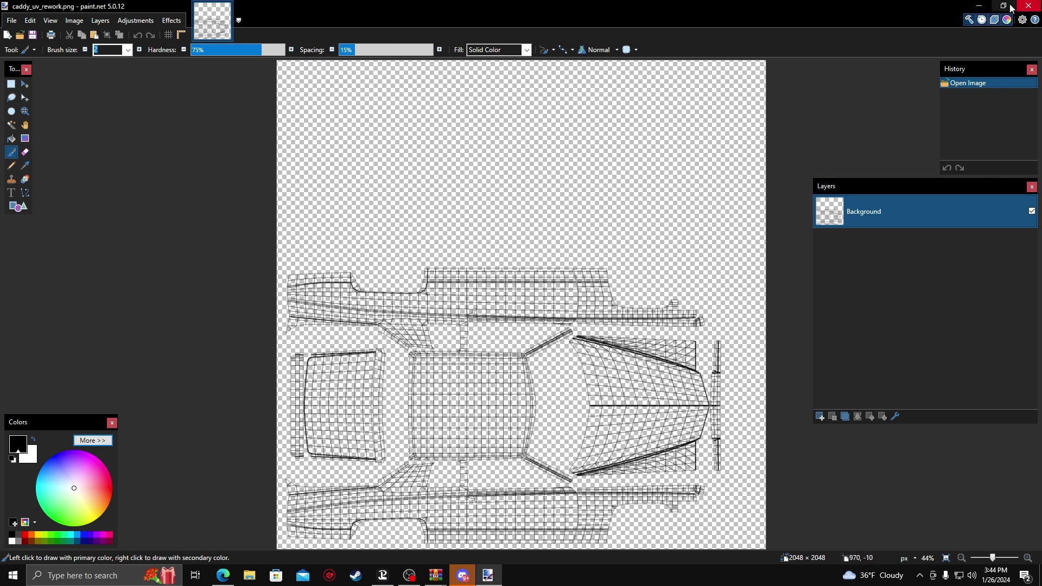
# - Minimize paint.net and copy the roofsign_team_1 image from the desktop's skin templates\roofsigns folder to the clipboard
pyautogui.click(981, 6)
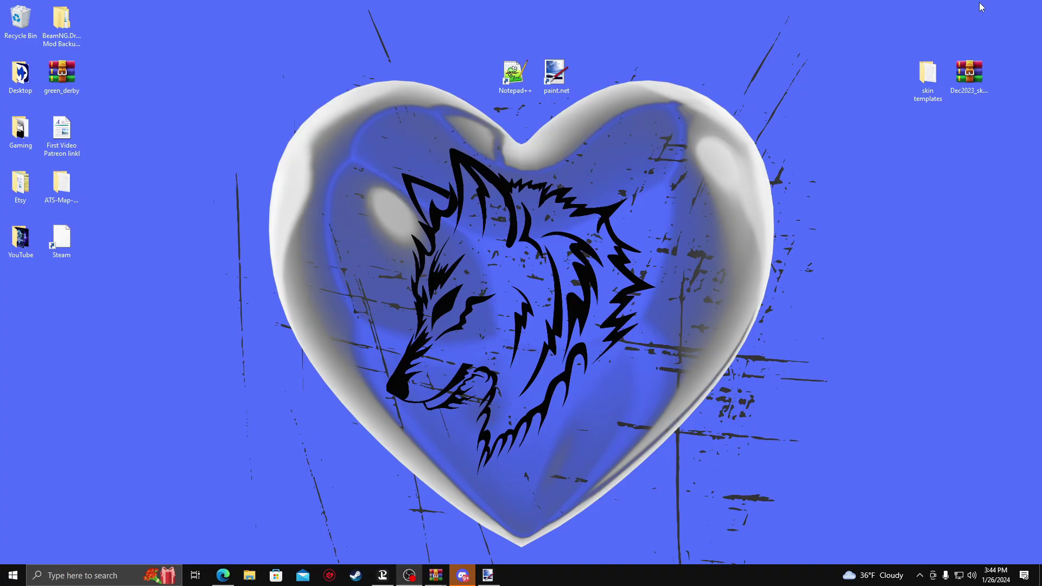
pyautogui.doubleClick(929, 80)
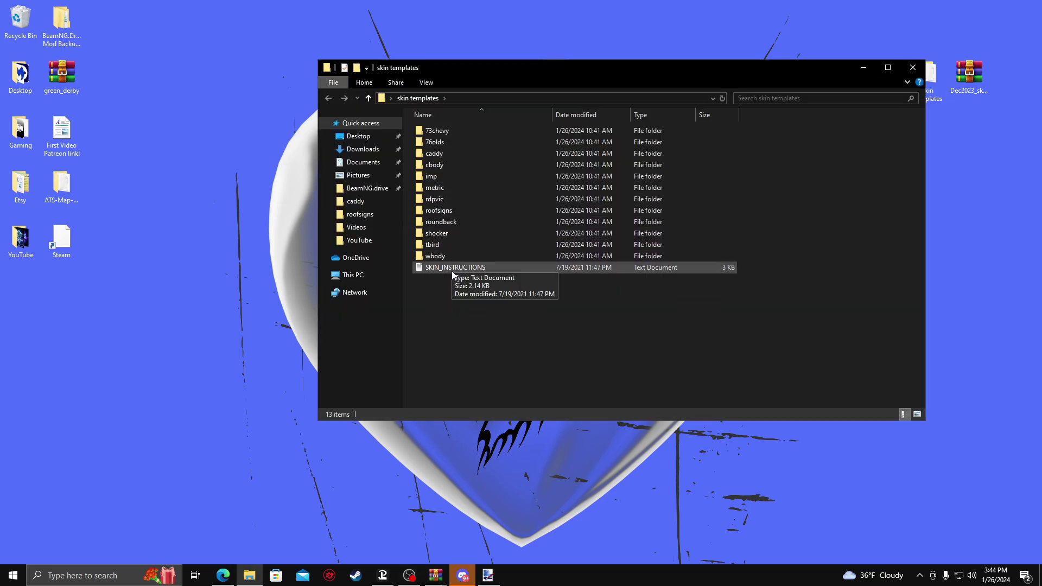
pyautogui.doubleClick(447, 210)
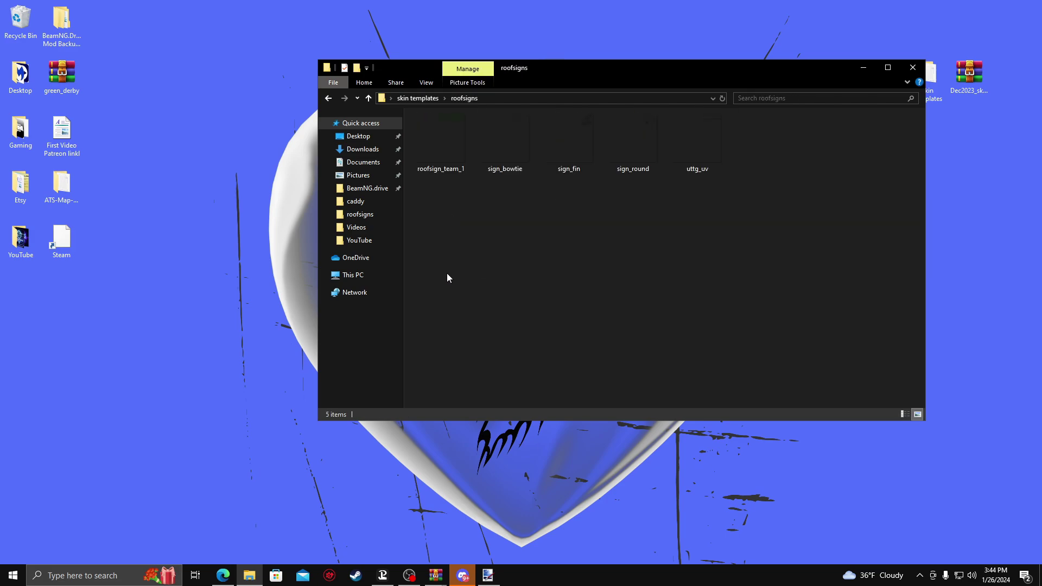
pyautogui.click(433, 156)
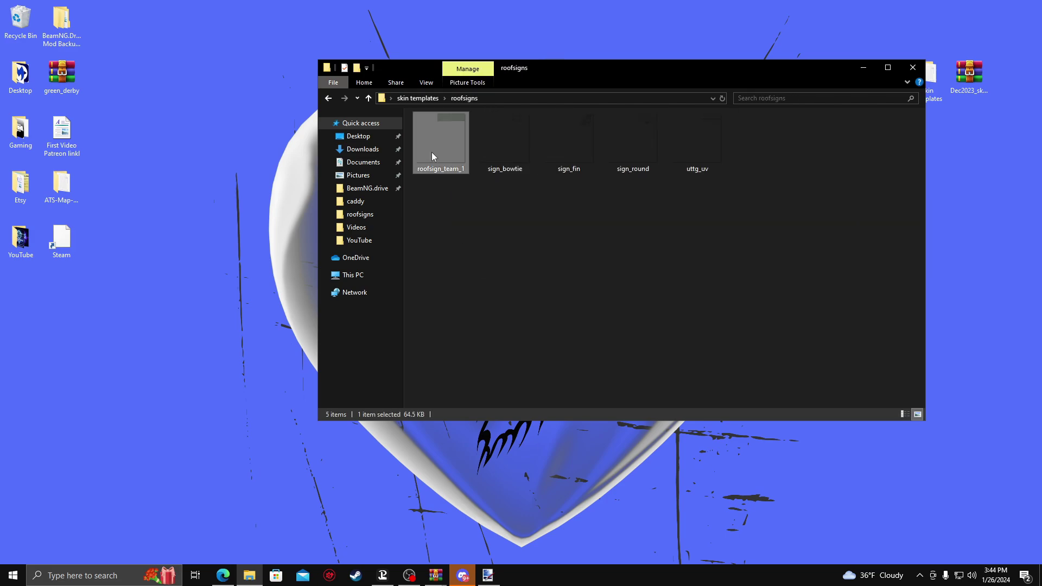
pyautogui.rightClick(445, 143)
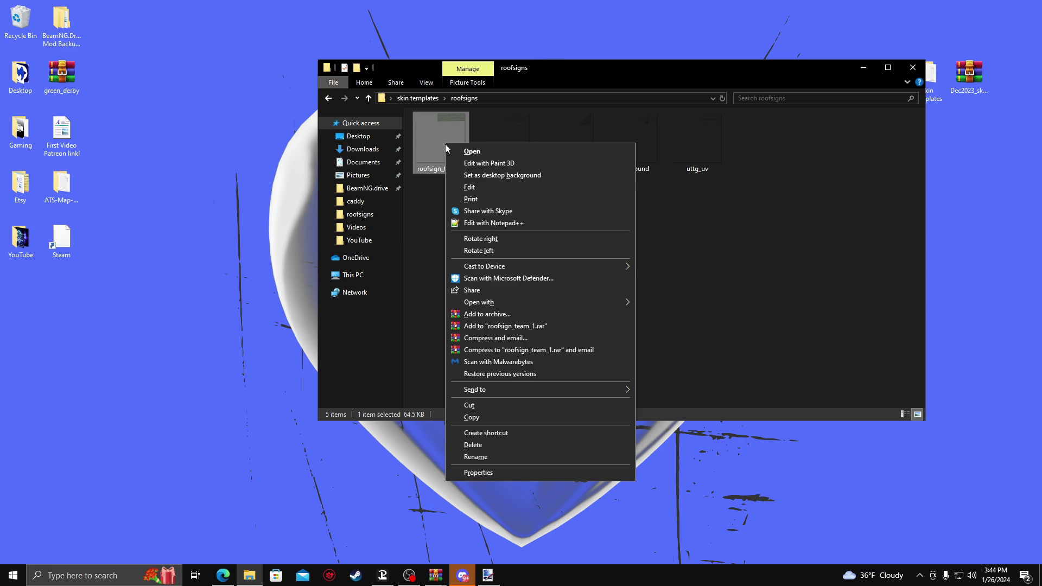
pyautogui.click(481, 419)
pyautogui.click(913, 67)
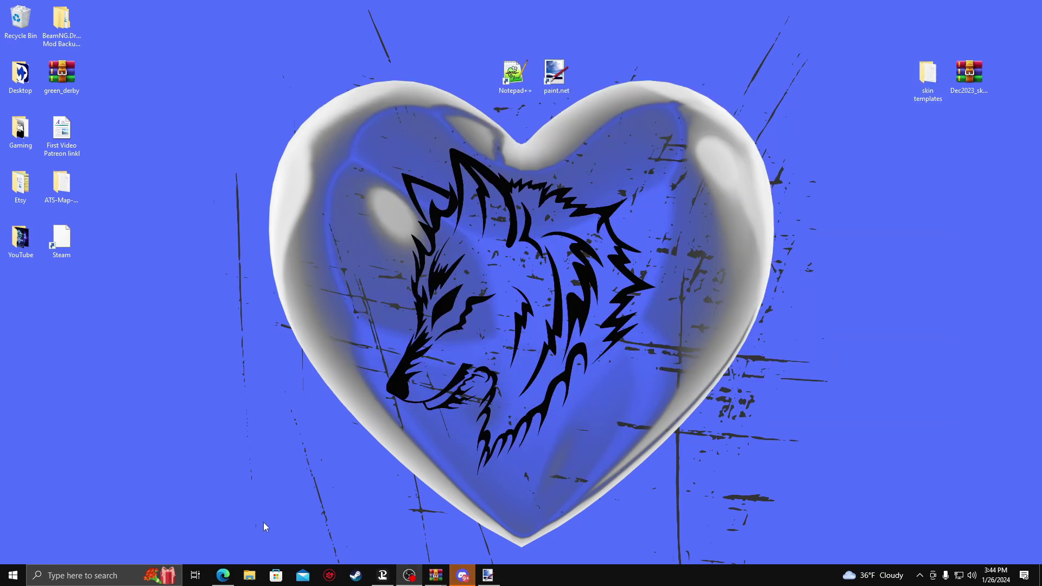
# - Open BeamNG.drive's 0.31\mods\unpacked\tut\vehicles\caddy\tut folder in File Explorer
pyautogui.click(249, 576)
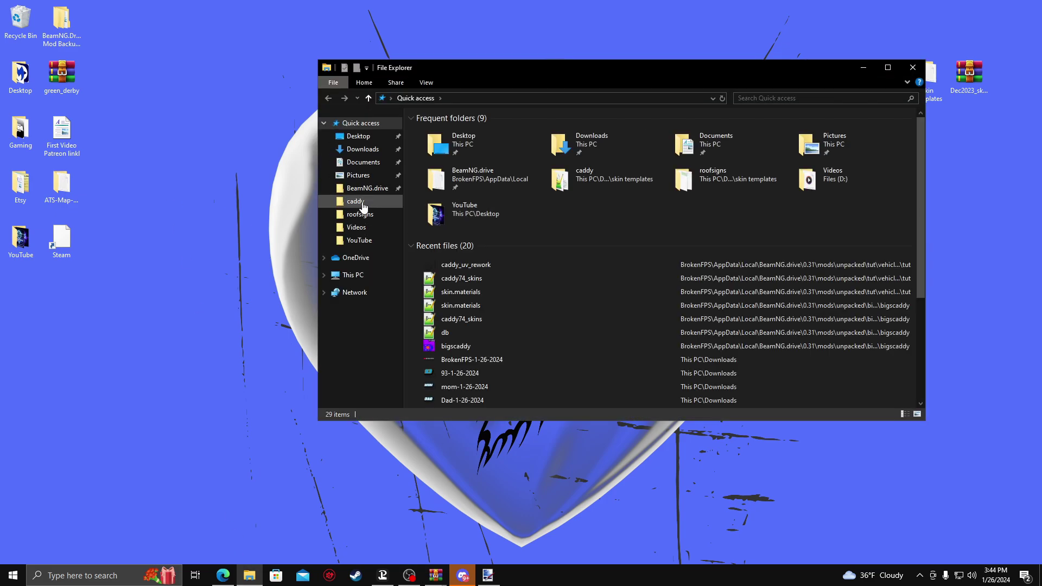
pyautogui.click(363, 190)
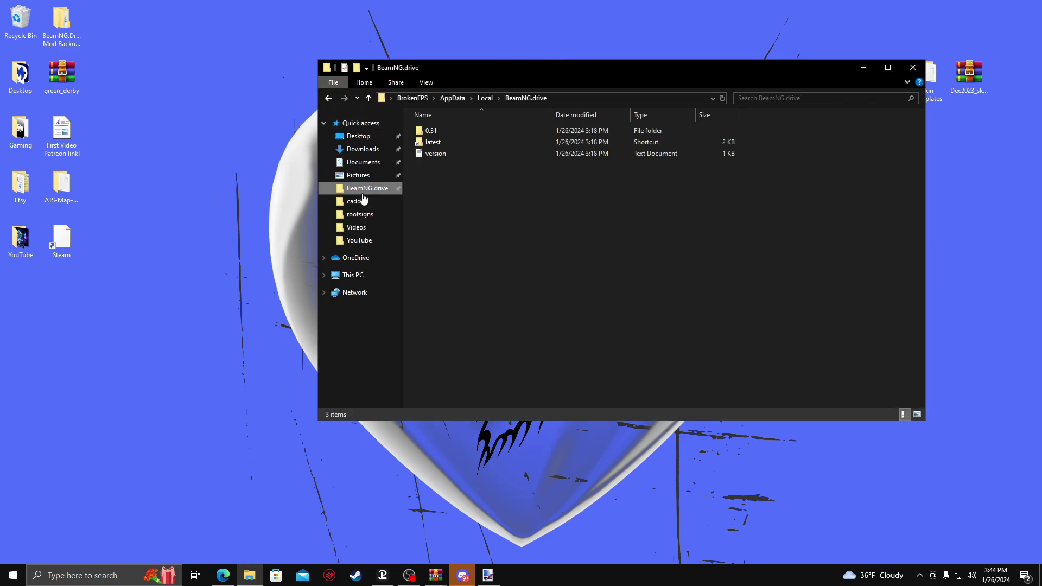
pyautogui.doubleClick(455, 144)
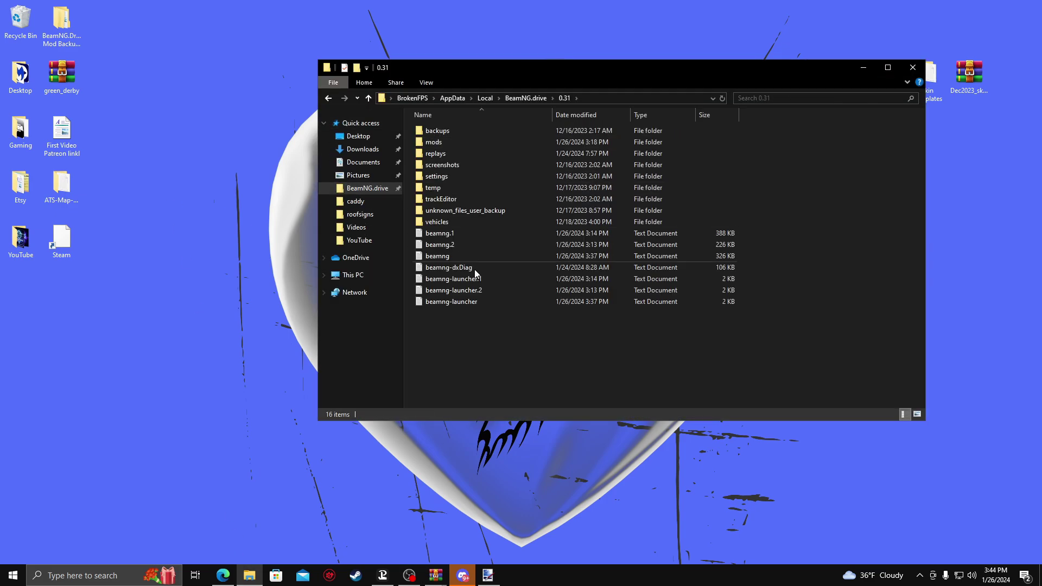
pyautogui.click(445, 141)
pyautogui.doubleClick(445, 138)
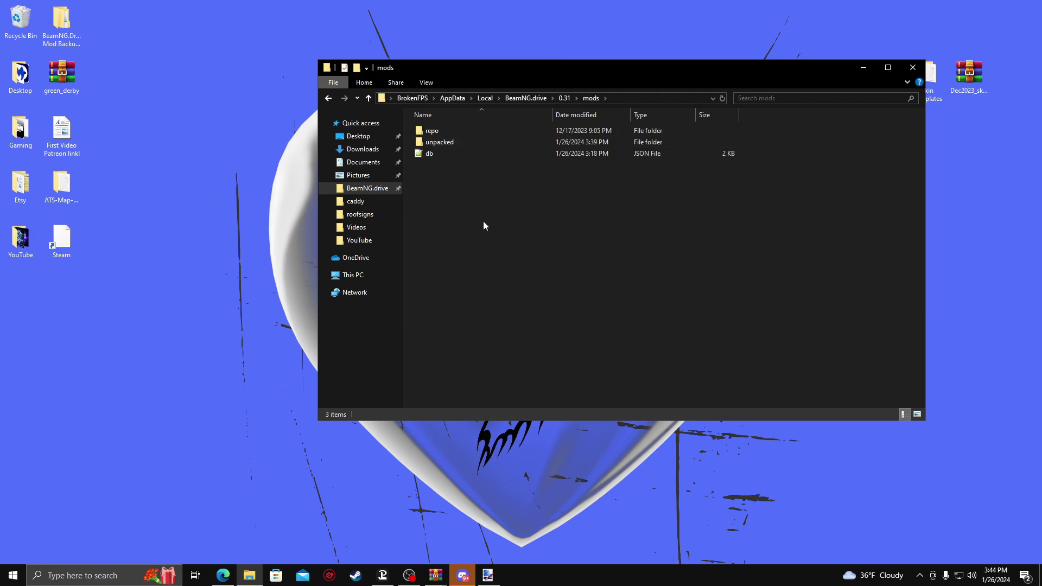
pyautogui.doubleClick(449, 143)
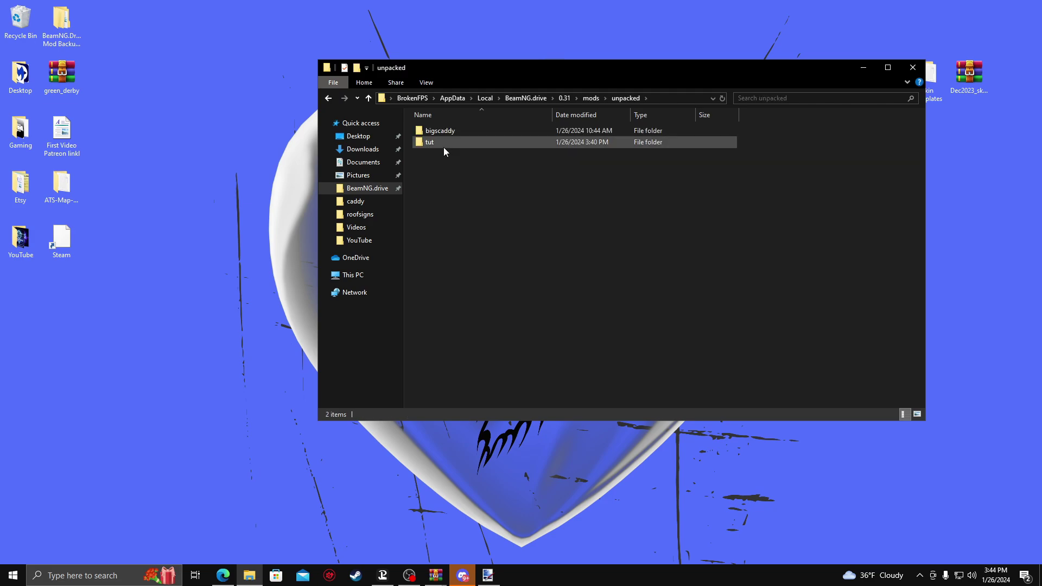
pyautogui.doubleClick(445, 144)
pyautogui.doubleClick(452, 132)
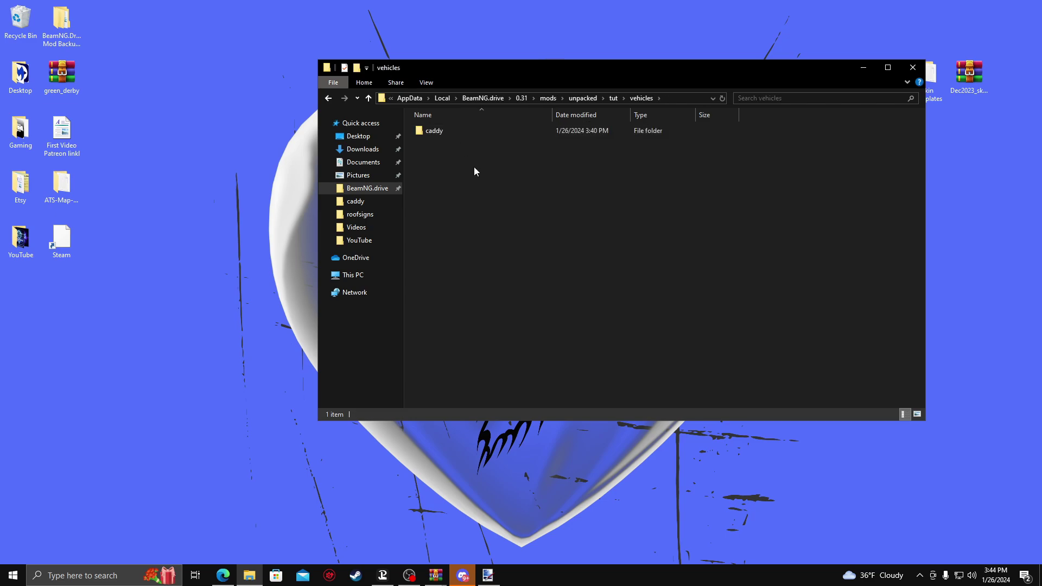
pyautogui.doubleClick(457, 132)
pyautogui.doubleClick(448, 133)
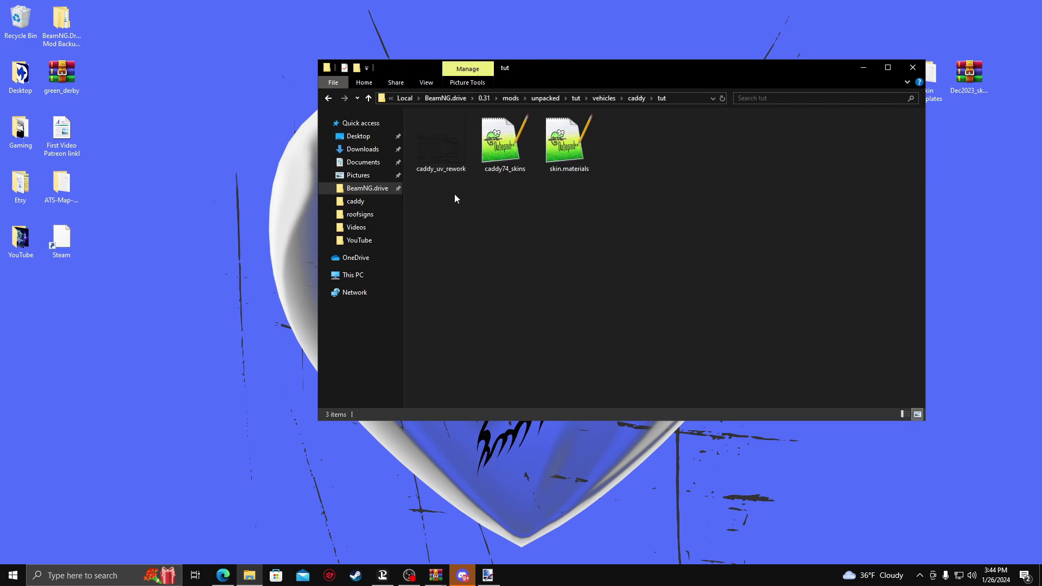
# - Paste the copied roofsign_team_1 image into the tut folder and close the folder window
pyautogui.rightClick(565, 206)
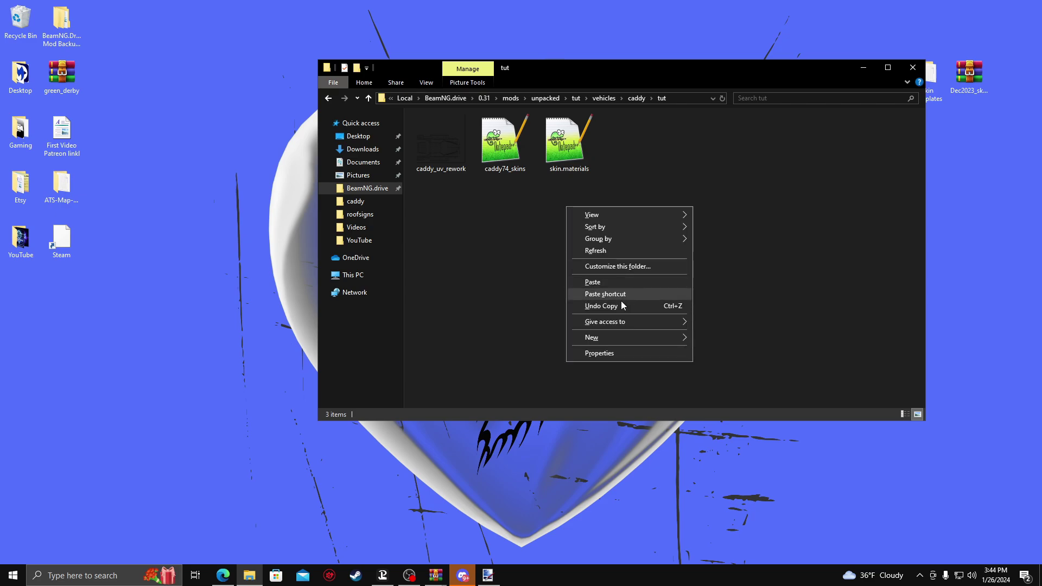
pyautogui.click(598, 285)
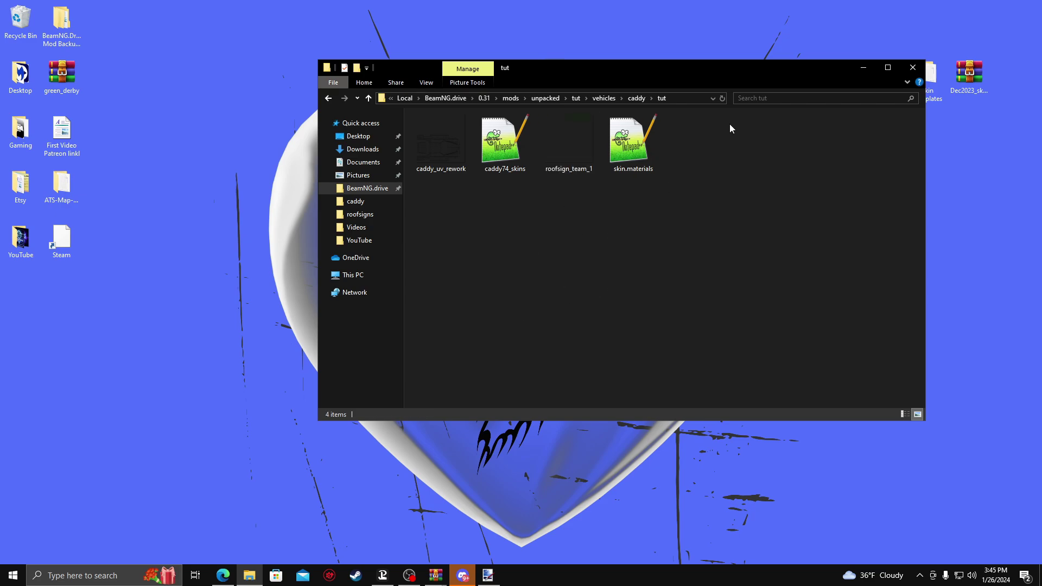
pyautogui.click(913, 68)
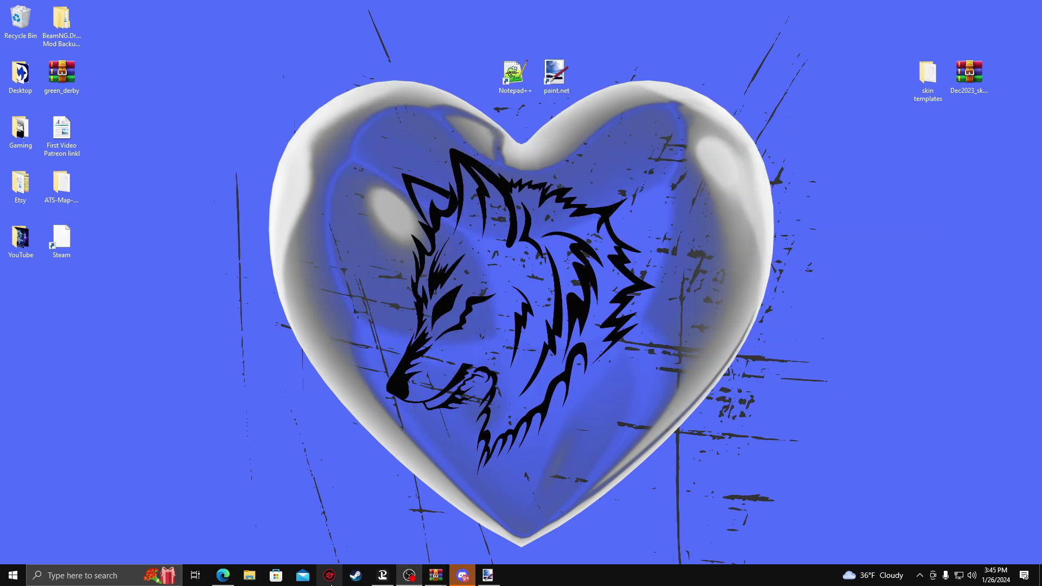
# - Switch to paint.net, open roofsign_team_1 from the tut folder, and copy the entire image
pyautogui.click(488, 576)
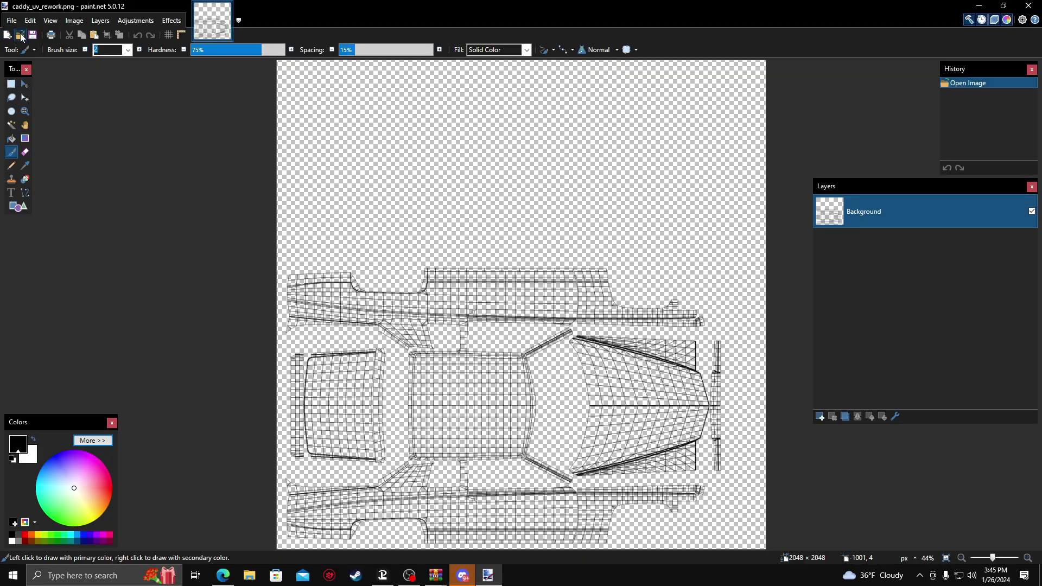
pyautogui.click(20, 34)
pyautogui.click(188, 82)
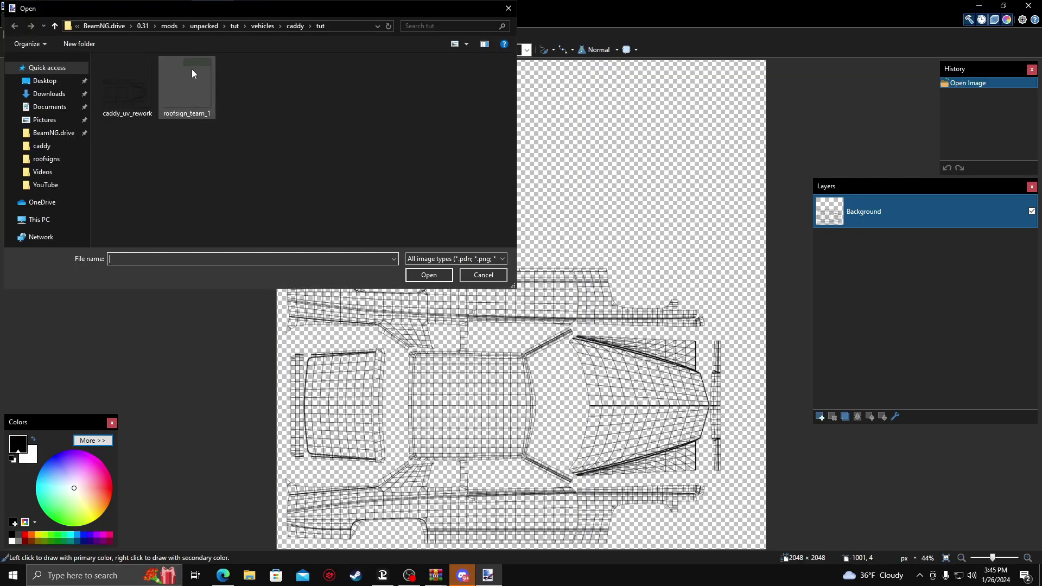
pyautogui.click(428, 275)
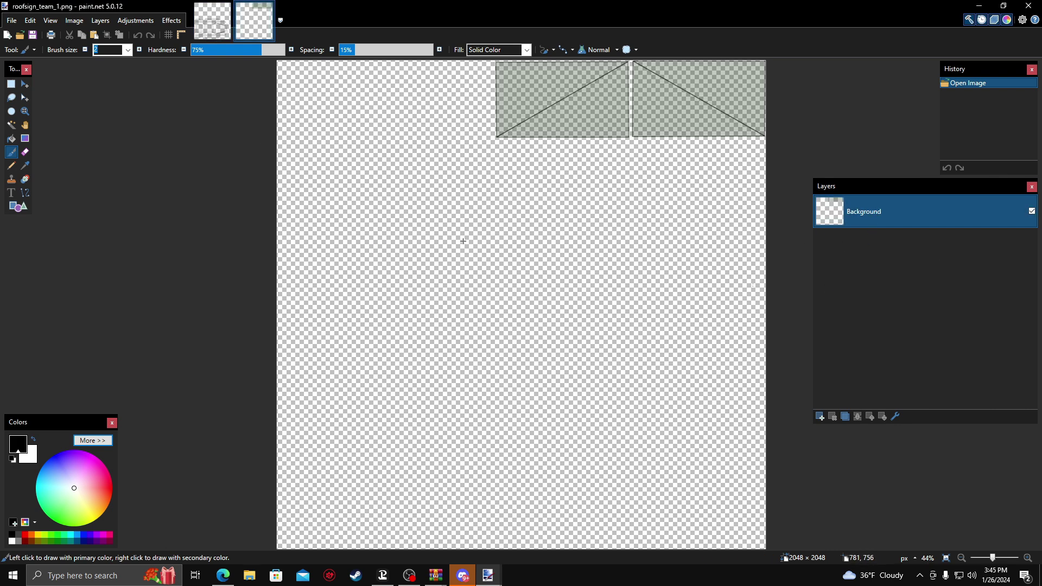
pyautogui.hotkey('ctrl', 'a')
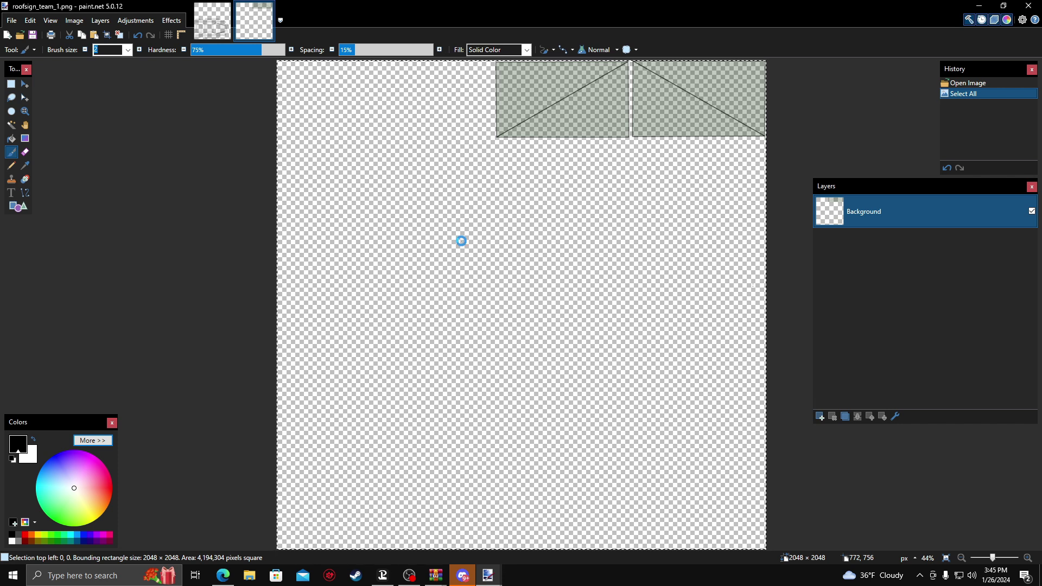
# - In the caddy_uv_rework image, add a layer named roofsign and paste the copied roof sign template onto it
pyautogui.click(216, 16)
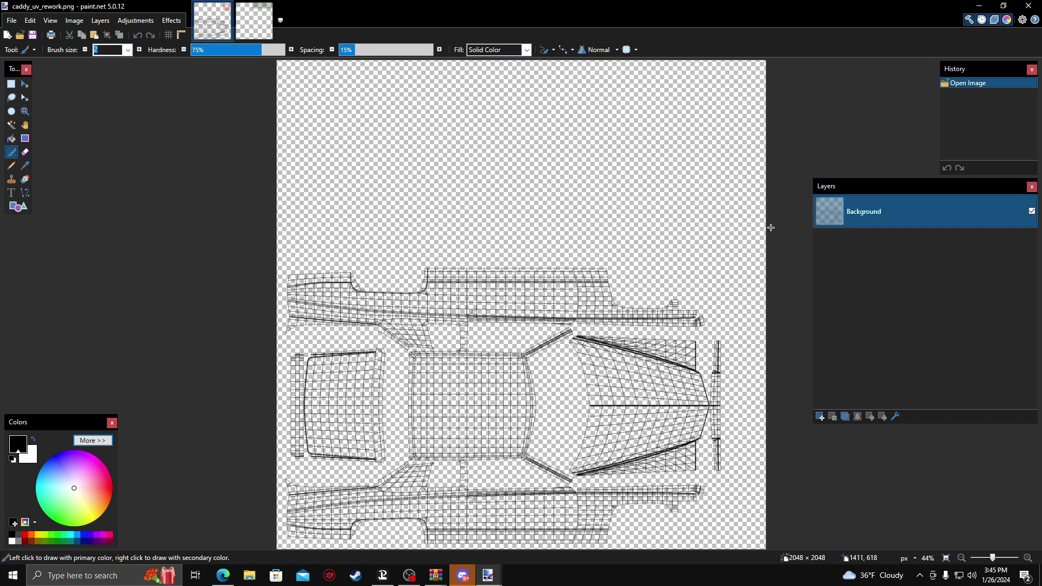
pyautogui.click(821, 417)
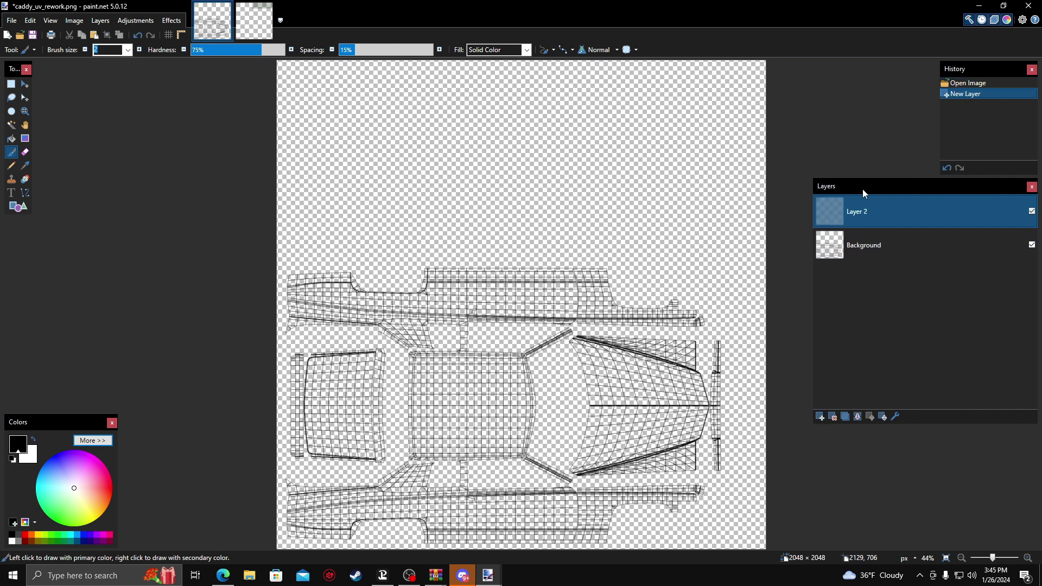
pyautogui.doubleClick(860, 223)
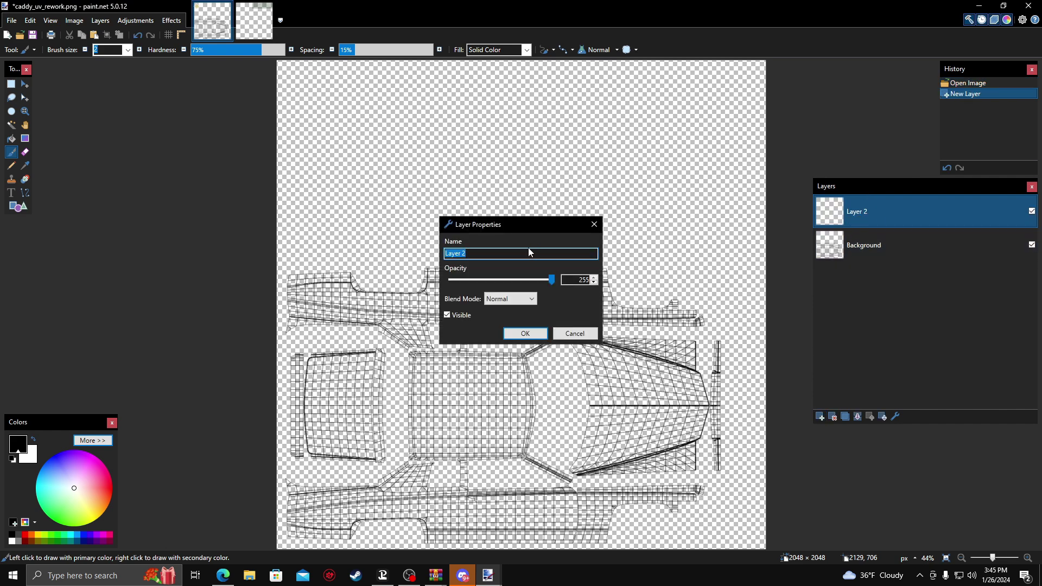
pyautogui.press('BackSpace')
pyautogui.click(525, 334)
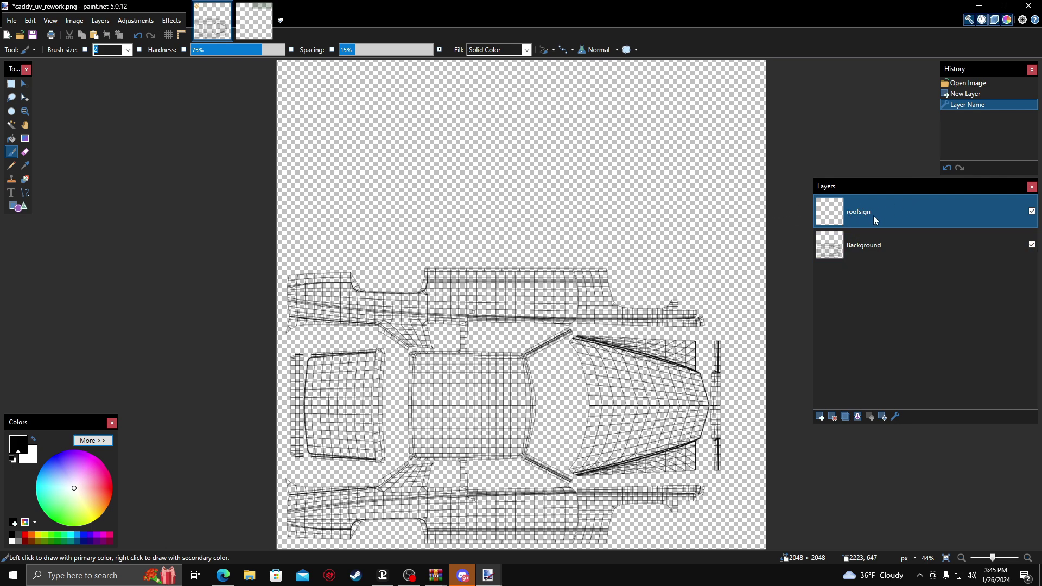
pyautogui.hotkey('ctrl', 'v')
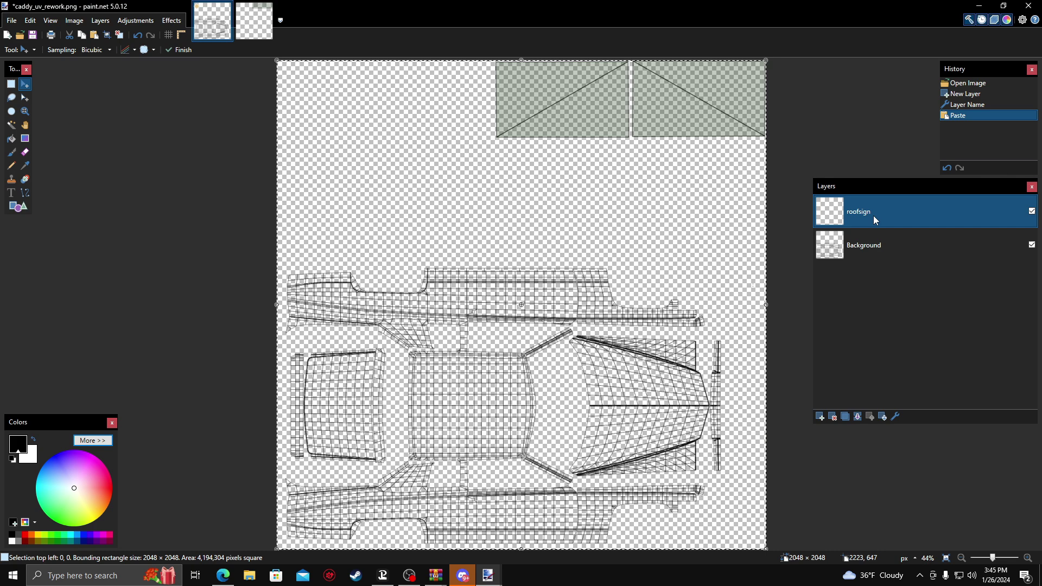
# - Try selecting the empty area around the car wireframe on the Background layer with the Magic Wand at 50% tolerance
pyautogui.click(887, 249)
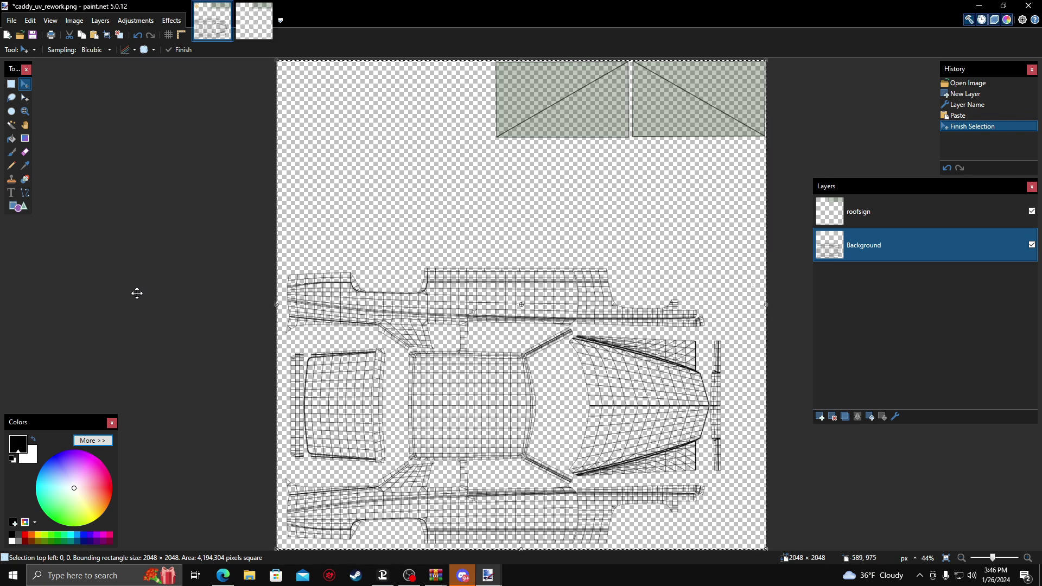
pyautogui.click(12, 126)
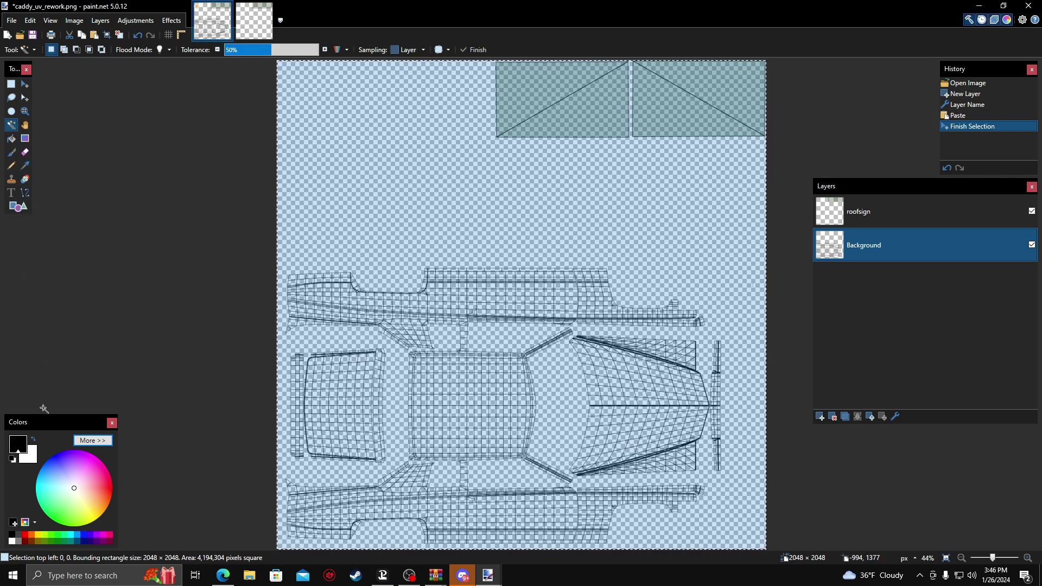
pyautogui.click(417, 191)
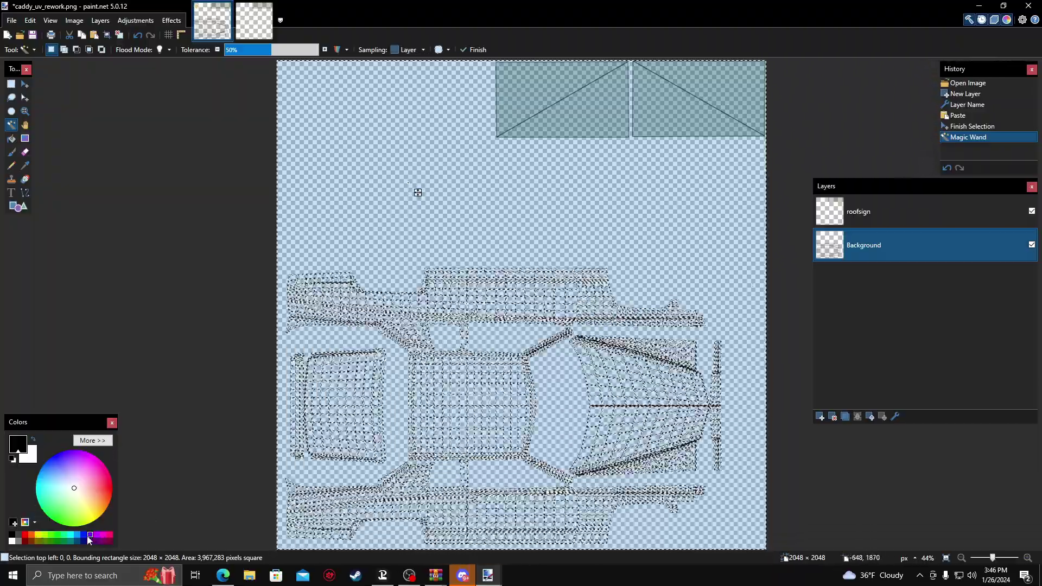
pyautogui.click(441, 195)
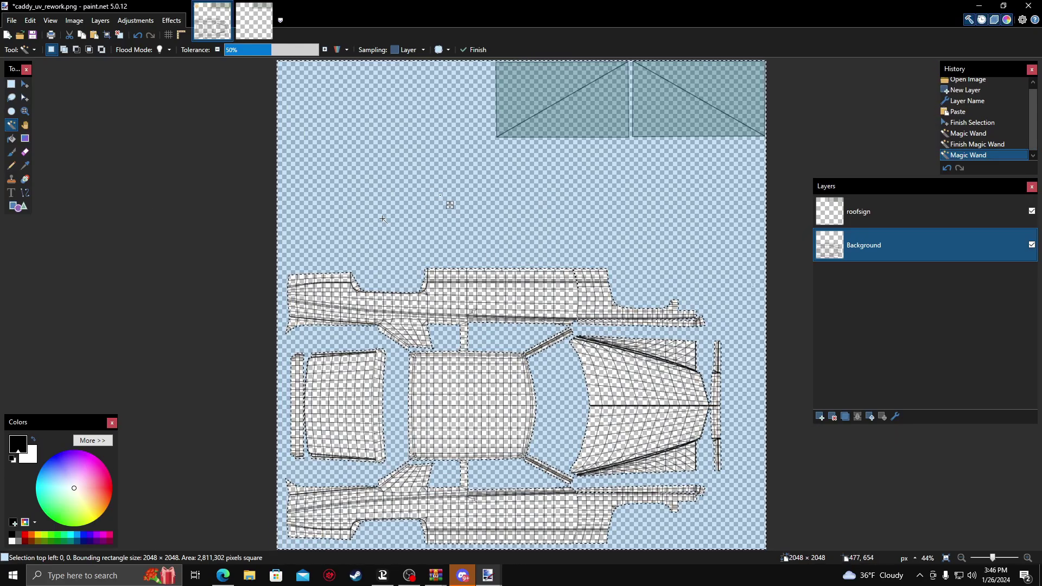
pyautogui.click(413, 195)
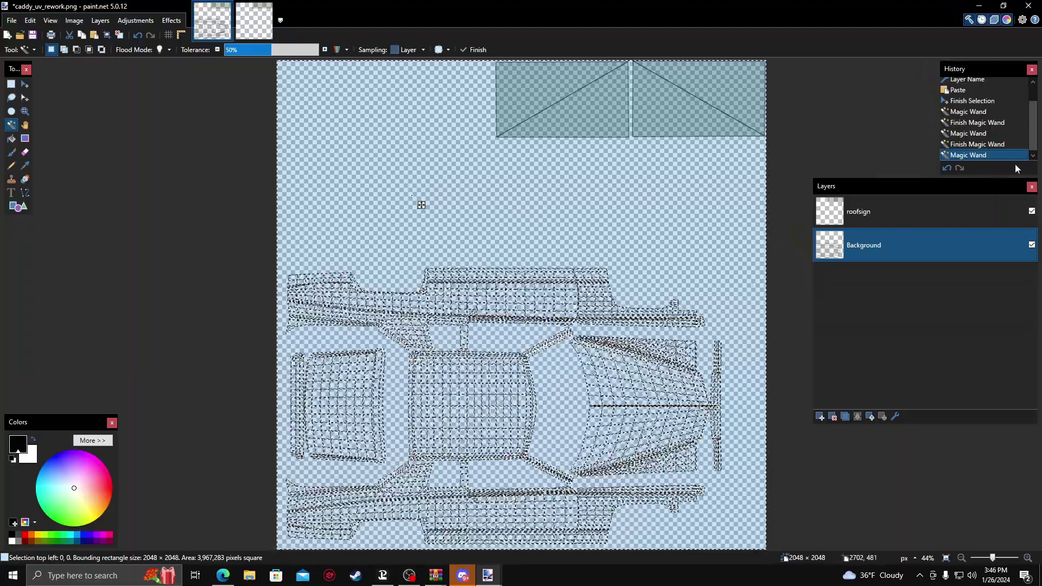
# - Undo the Magic Wand selections on the Background layer, going back to the pasted roof sign
pyautogui.click(949, 168)
pyautogui.click(948, 168)
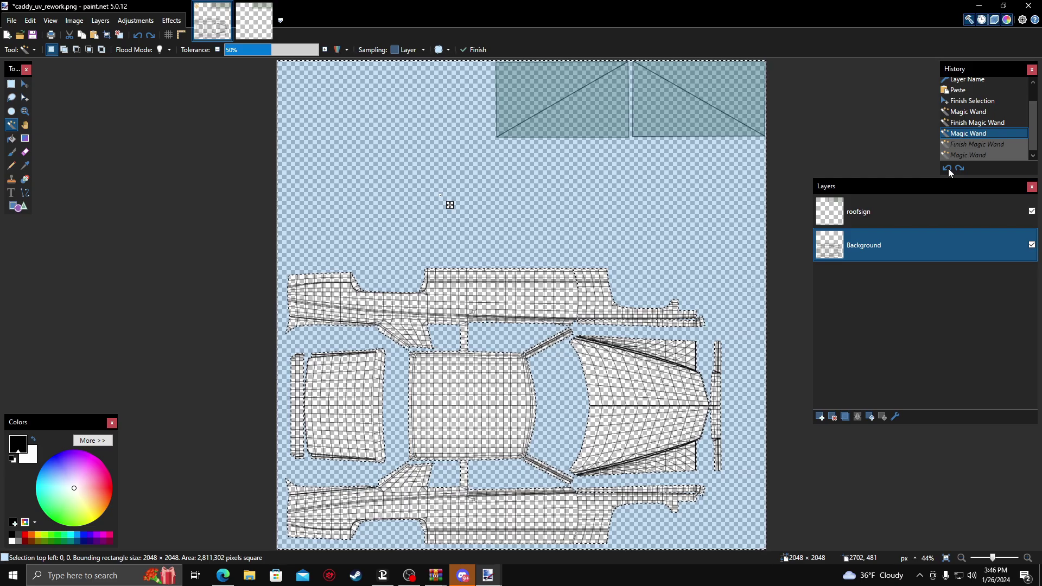
pyautogui.click(947, 168)
pyautogui.click(947, 168)
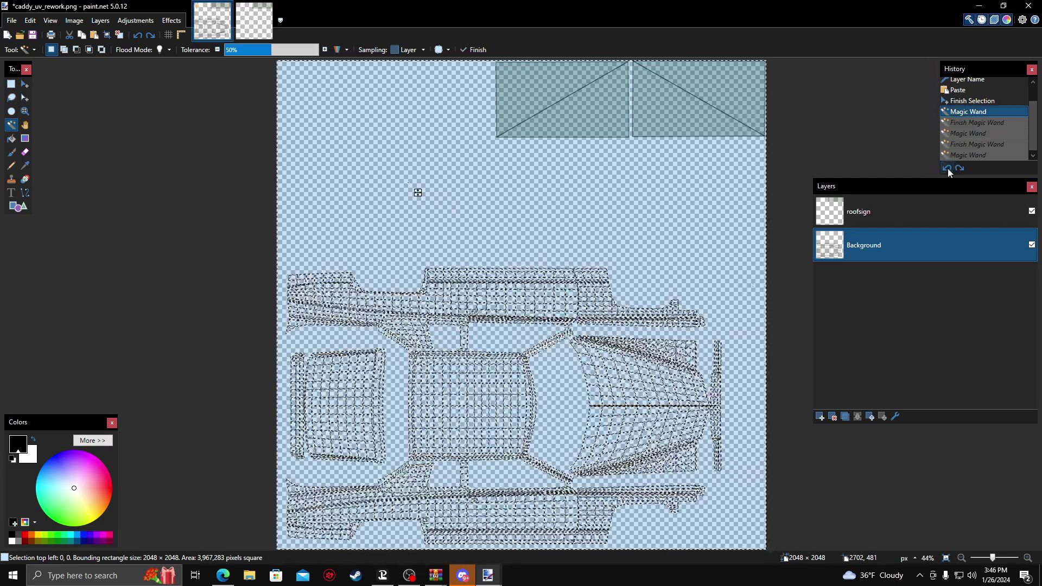
pyautogui.click(948, 168)
pyautogui.click(948, 168)
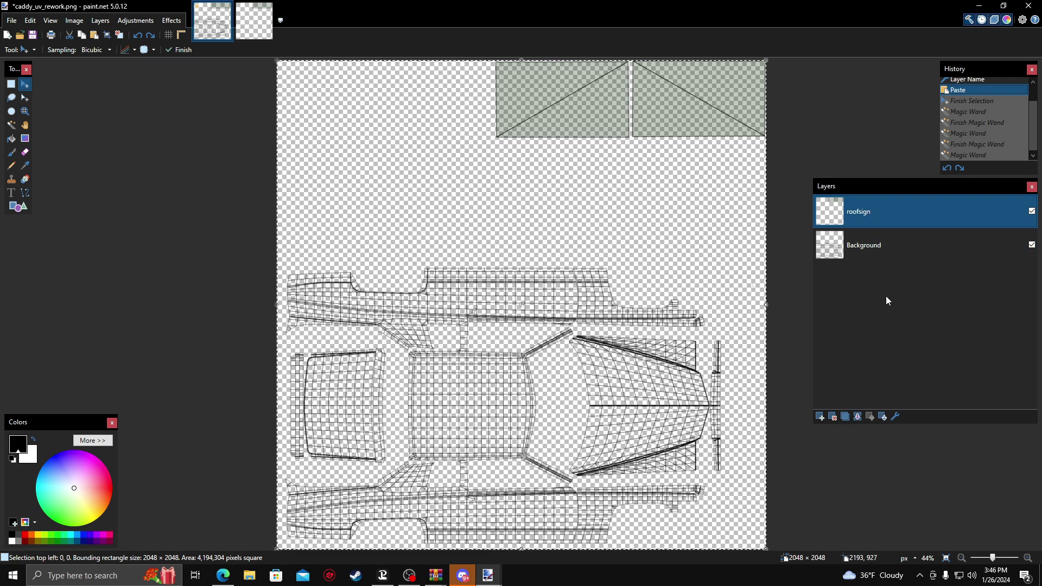
# - On the Background layer, select the empty area around the car wireframe with the Magic Wand and fill it with black
pyautogui.click(877, 250)
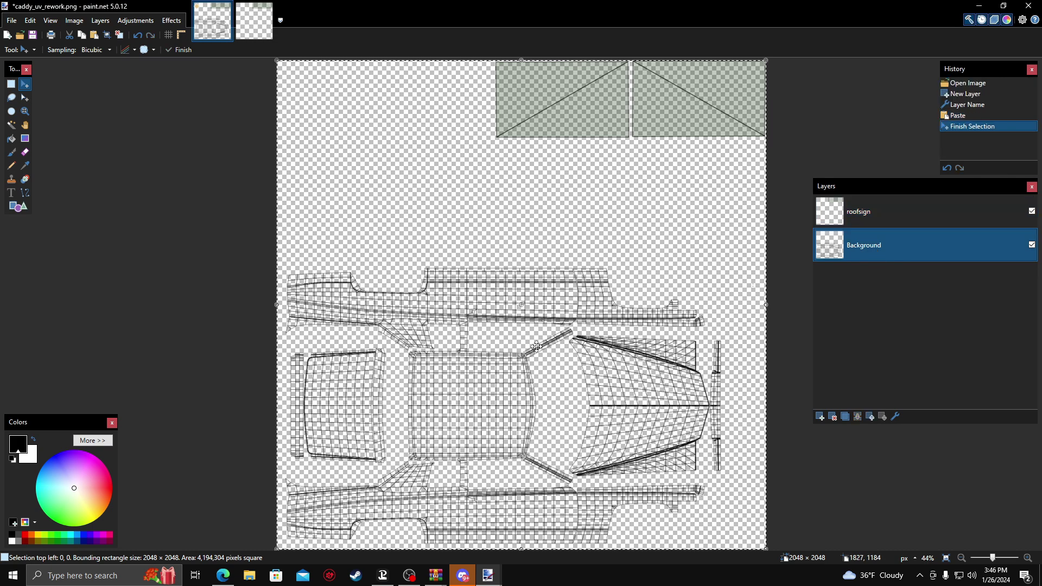
pyautogui.click(12, 125)
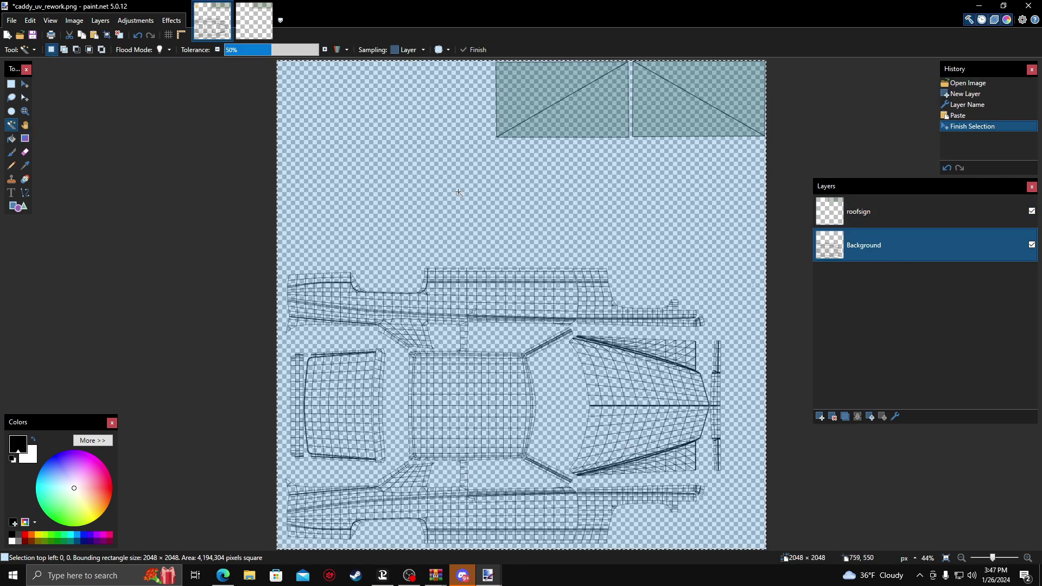
pyautogui.click(410, 179)
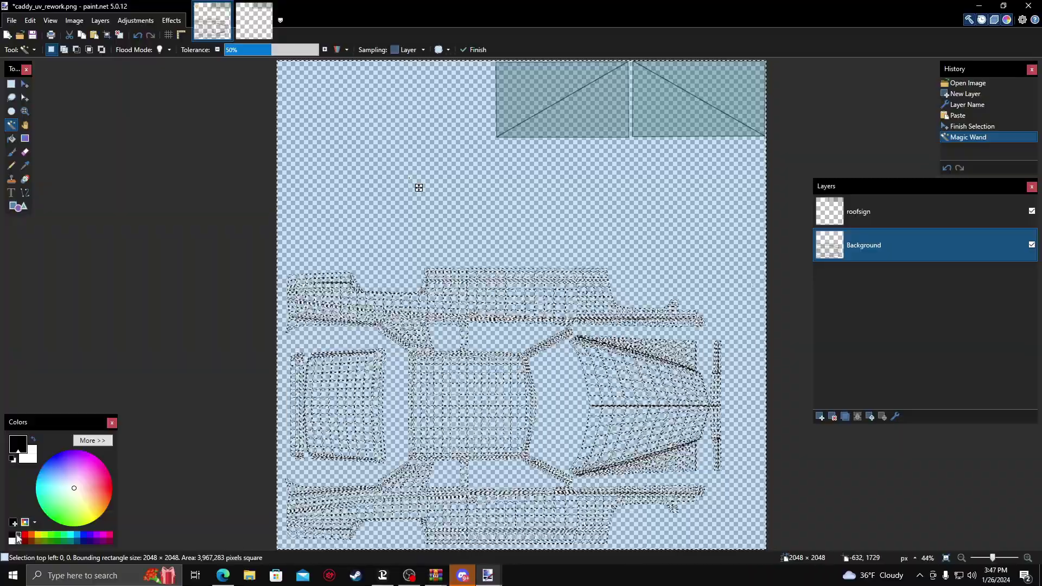
pyautogui.click(11, 140)
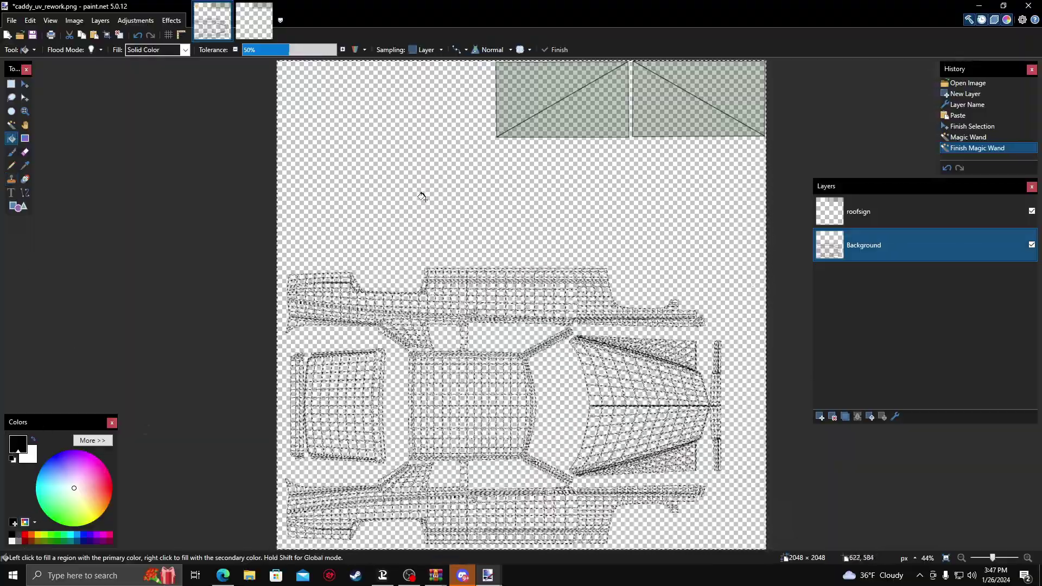
pyautogui.click(429, 194)
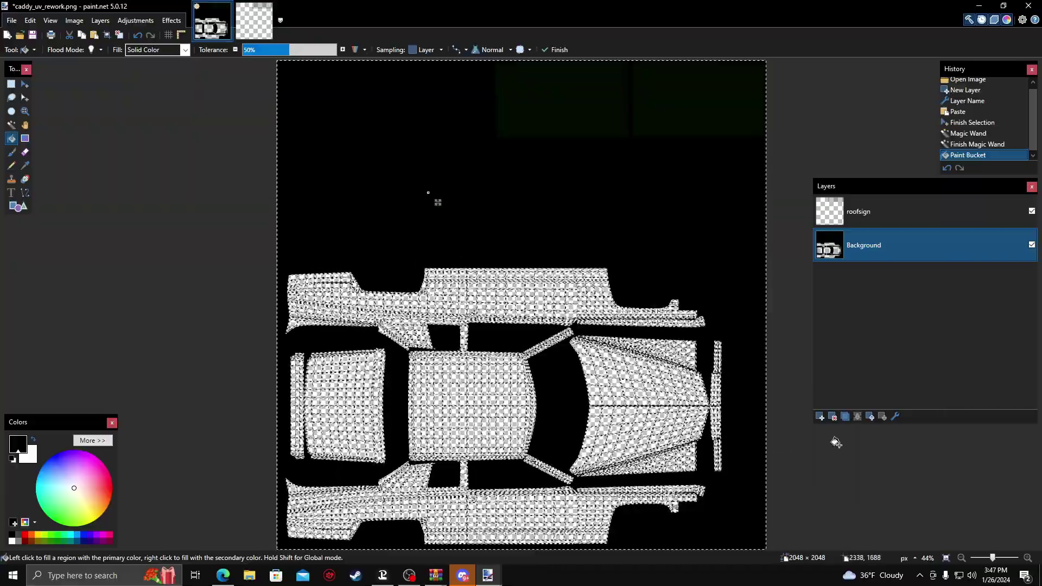
# - Add two new layers between the Background and roofsign layers and make the upper one active
pyautogui.click(820, 416)
pyautogui.click(820, 417)
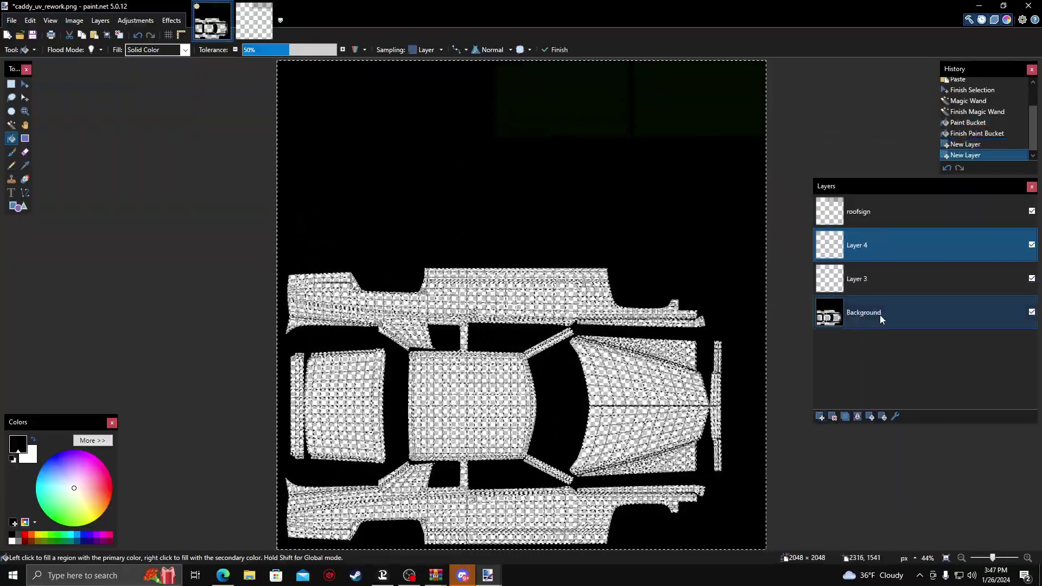
pyautogui.click(881, 314)
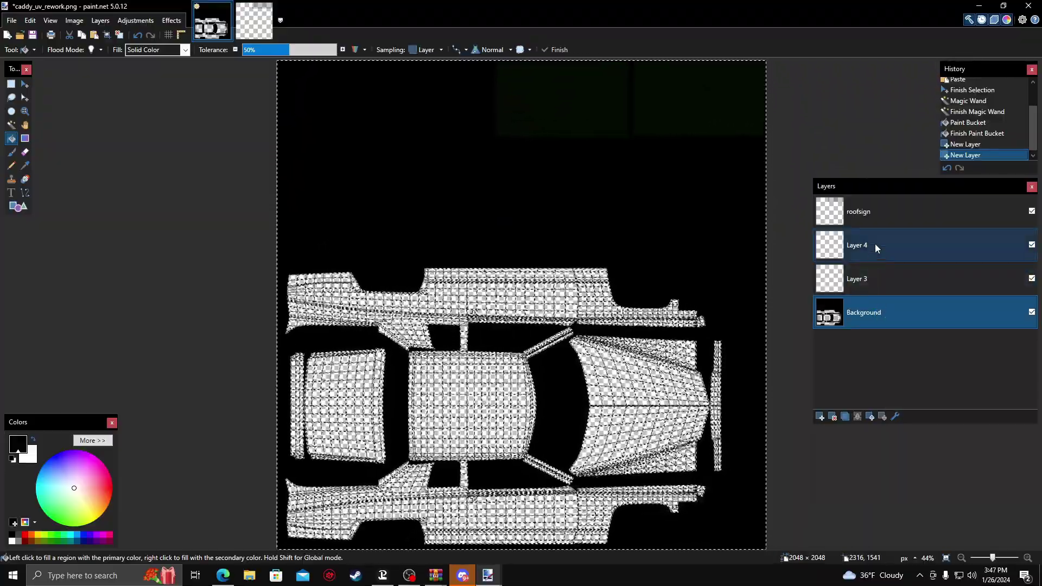
pyautogui.click(875, 245)
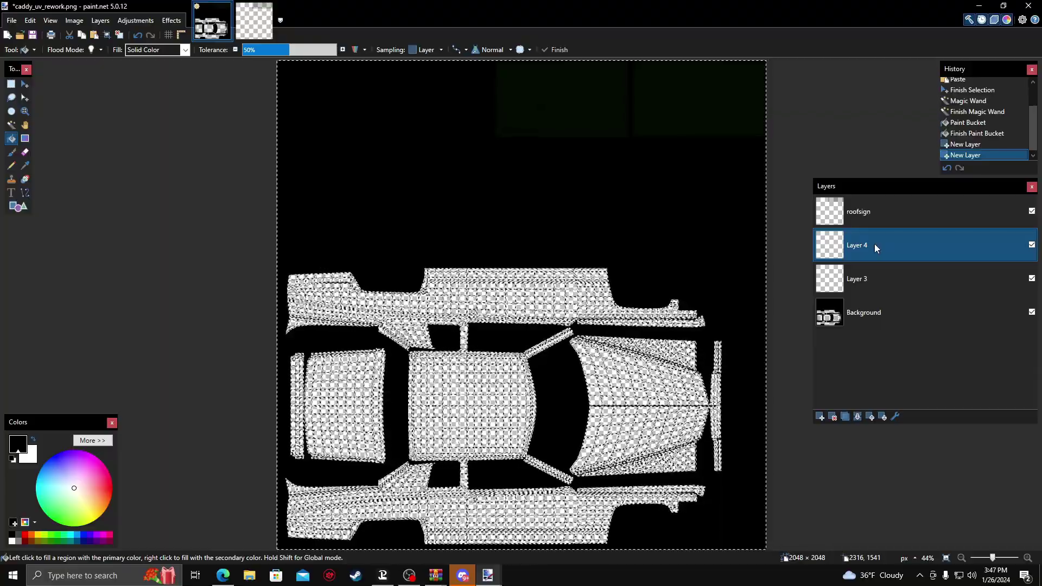
# - Paste the copied car wireframe template onto Layer 4 and clear the selection
pyautogui.hotkey('ctrl', 'v')
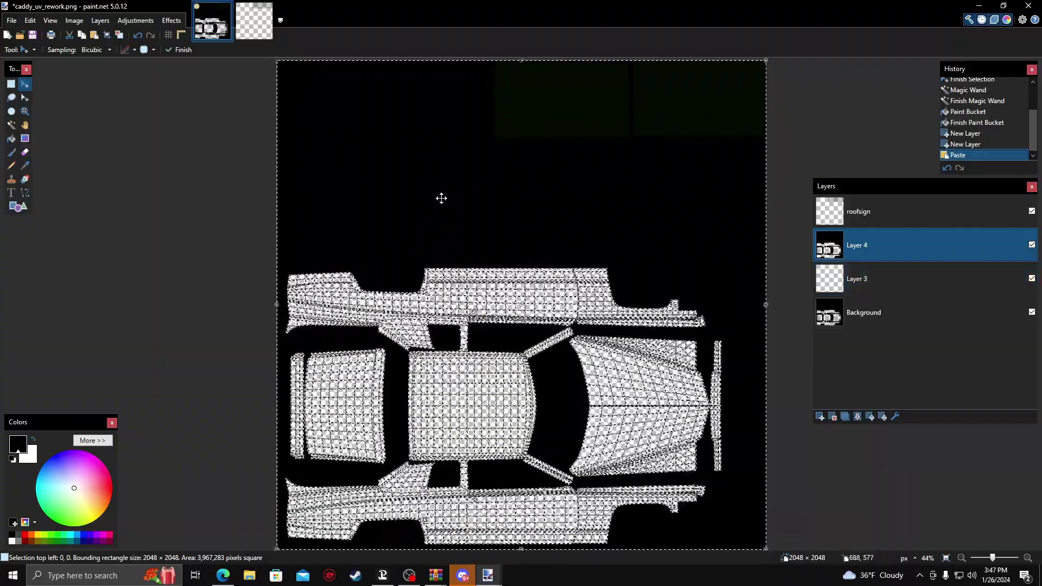
pyautogui.hotkey('ctrl', 'd')
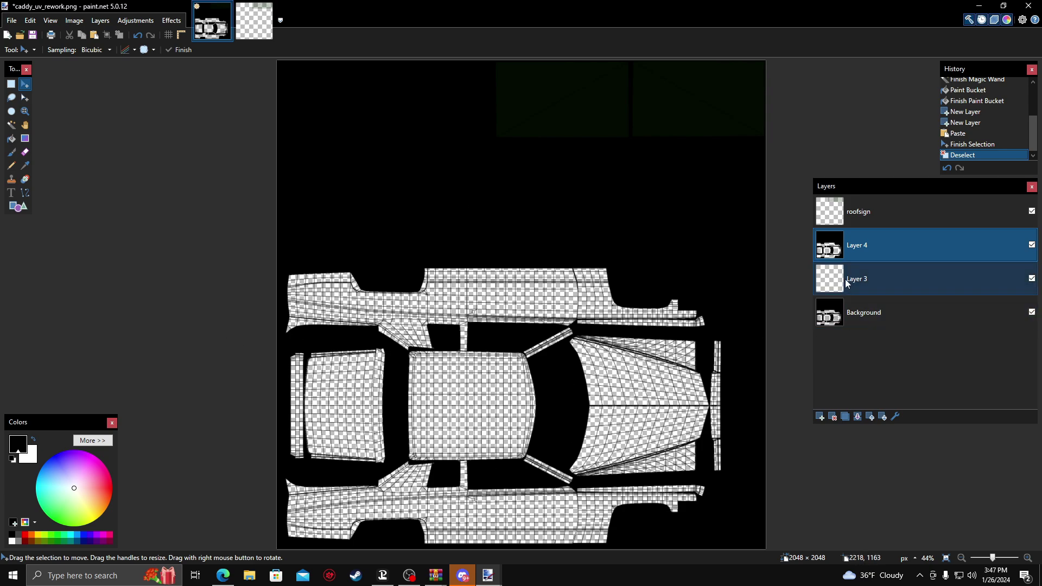
# - On Layer 3, paint over all the car body panels in orange with the Paintbrush, using a brush size of 550
pyautogui.click(869, 279)
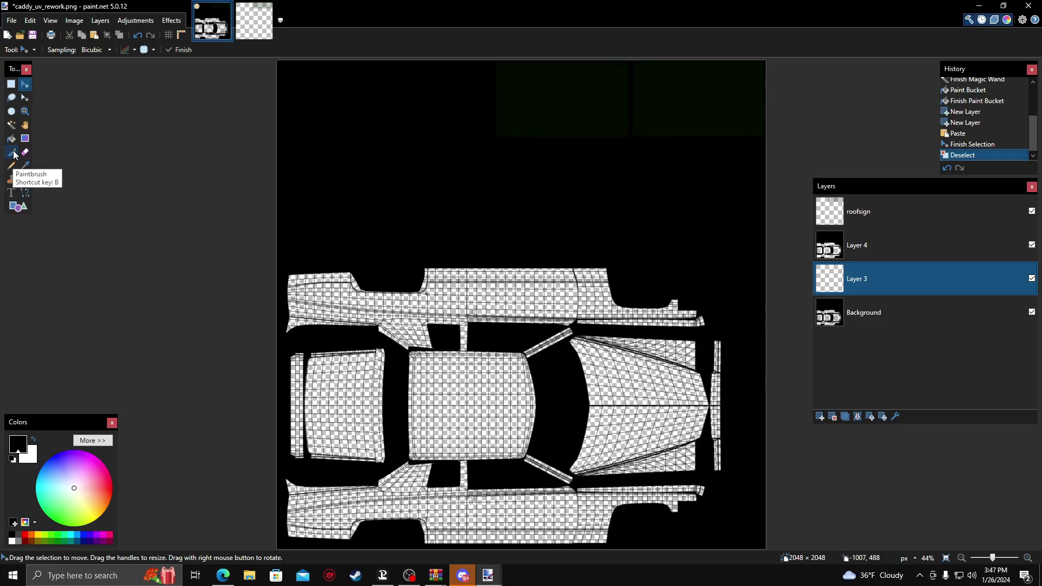
pyautogui.click(11, 152)
pyautogui.click(127, 49)
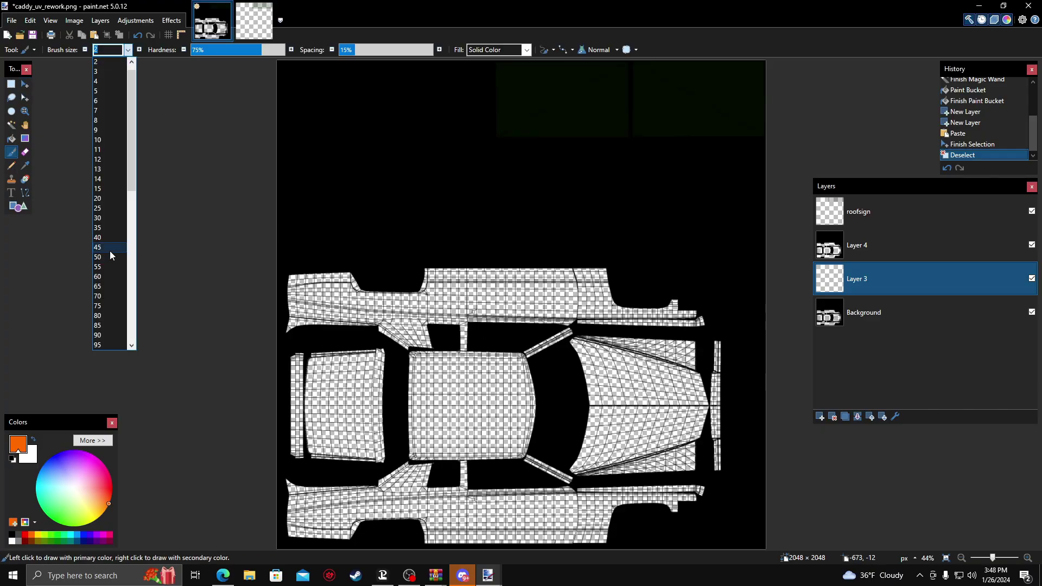
pyautogui.click(109, 328)
pyautogui.moveTo(314, 262); pyautogui.dragTo(364, 294)
pyautogui.click(127, 50)
pyautogui.click(105, 272)
pyautogui.moveTo(104, 272)
pyautogui.mouseDown()
pyautogui.moveTo(652, 401)
pyautogui.moveTo(358, 478)
pyautogui.moveTo(260, 488)
pyautogui.mouseUp()
pyautogui.click(294, 384)
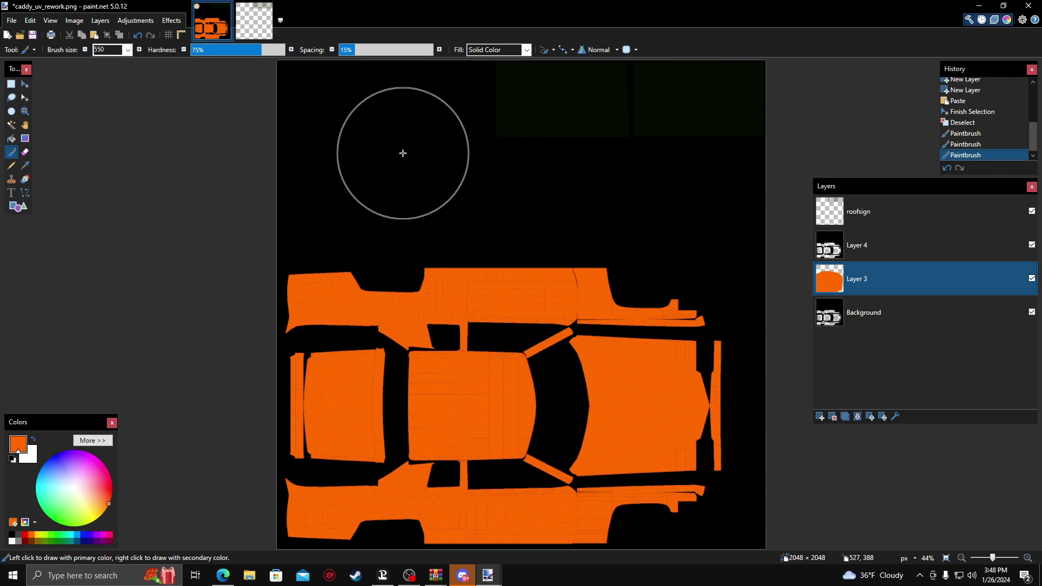
# - Paint the trunk and hood panels blue on Layer 3 with the Paintbrush at size 125
pyautogui.click(85, 536)
pyautogui.click(128, 50)
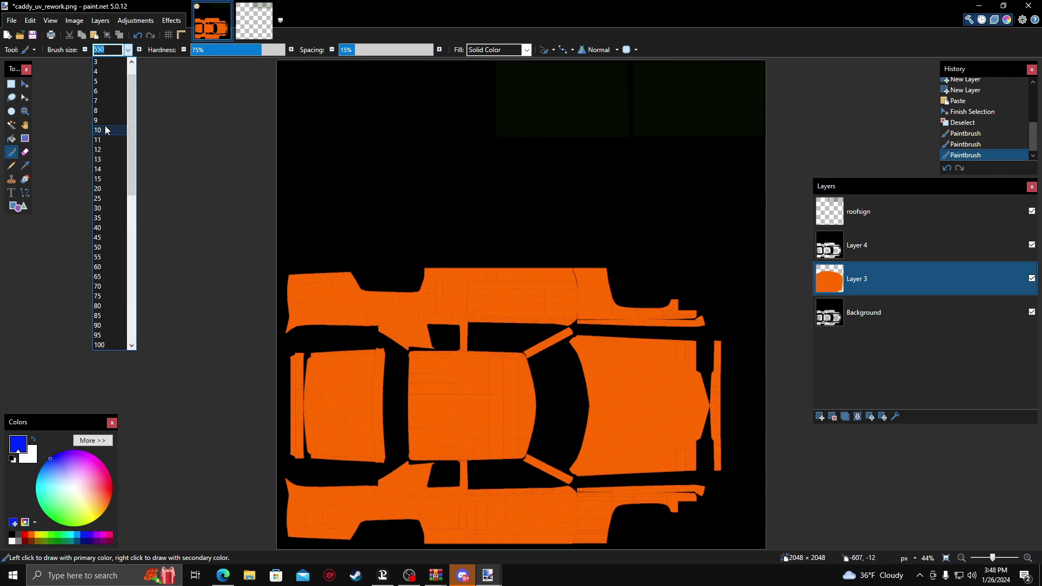
pyautogui.scroll(-3, 107, 217)
pyautogui.click(107, 217)
pyautogui.moveTo(370, 351); pyautogui.dragTo(374, 459)
pyautogui.moveTo(353, 451)
pyautogui.mouseDown()
pyautogui.moveTo(326, 452)
pyautogui.moveTo(342, 455)
pyautogui.moveTo(309, 418)
pyautogui.moveTo(334, 376)
pyautogui.mouseUp()
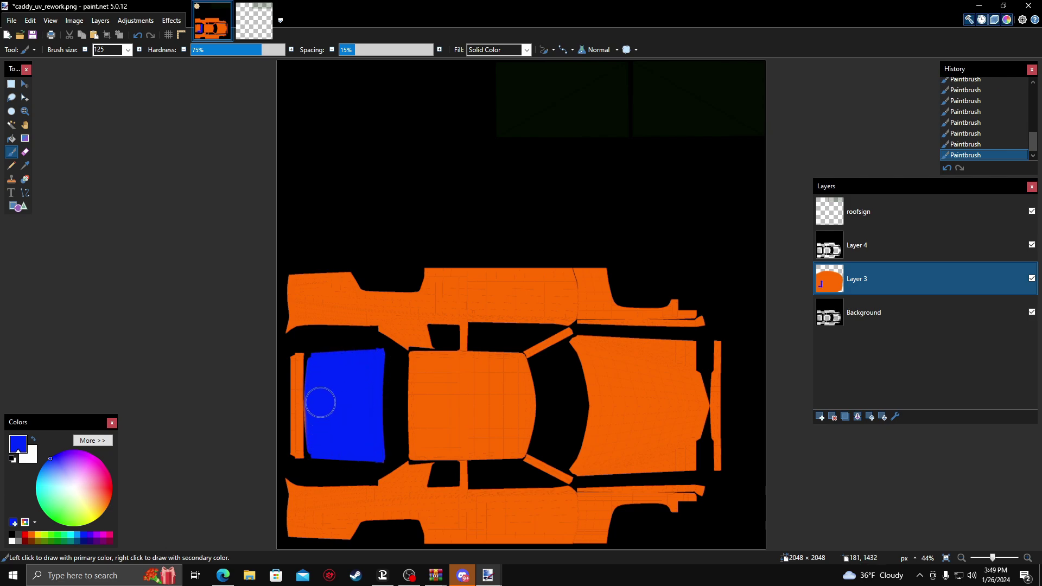
pyautogui.moveTo(589, 404)
pyautogui.mouseDown()
pyautogui.moveTo(587, 345)
pyautogui.moveTo(681, 352)
pyautogui.moveTo(689, 458)
pyautogui.moveTo(600, 457)
pyautogui.moveTo(636, 426)
pyautogui.moveTo(591, 477)
pyautogui.moveTo(621, 429)
pyautogui.mouseUp()
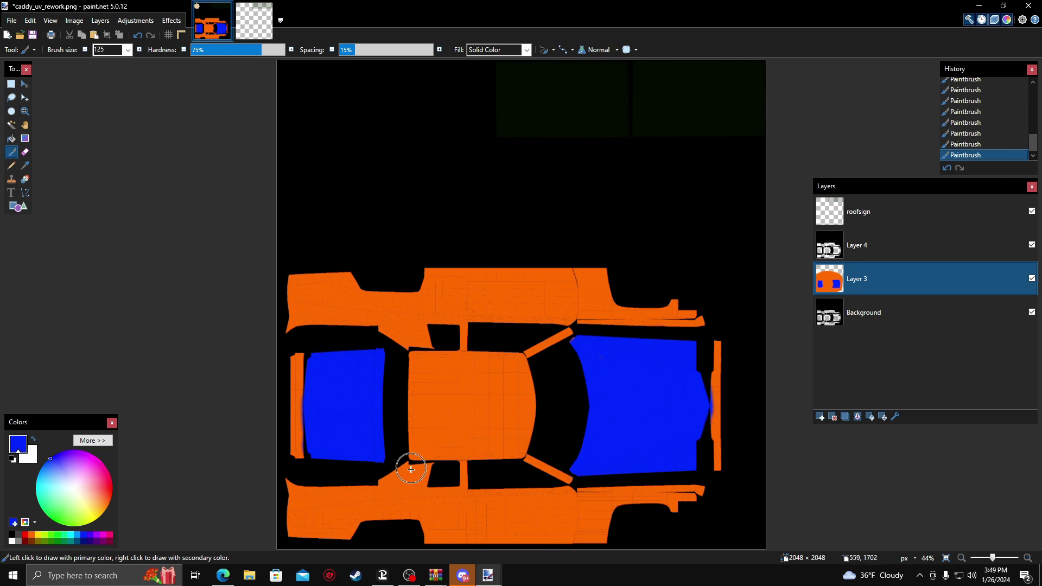
# - Paint the roof, both rear quarter panels and both front fenders blue on Layer 3, keeping the doors orange
pyautogui.moveTo(415, 465)
pyautogui.mouseDown()
pyautogui.moveTo(346, 538)
pyautogui.moveTo(347, 510)
pyautogui.moveTo(328, 503)
pyautogui.moveTo(303, 529)
pyautogui.moveTo(296, 482)
pyautogui.moveTo(348, 494)
pyautogui.mouseUp()
pyautogui.moveTo(428, 426)
pyautogui.mouseDown()
pyautogui.moveTo(482, 430)
pyautogui.moveTo(495, 451)
pyautogui.moveTo(514, 445)
pyautogui.moveTo(525, 389)
pyautogui.moveTo(516, 364)
pyautogui.moveTo(504, 419)
pyautogui.moveTo(468, 360)
pyautogui.moveTo(451, 377)
pyautogui.moveTo(460, 399)
pyautogui.moveTo(414, 435)
pyautogui.moveTo(418, 397)
pyautogui.moveTo(454, 373)
pyautogui.moveTo(422, 364)
pyautogui.moveTo(397, 332)
pyautogui.moveTo(425, 345)
pyautogui.moveTo(377, 326)
pyautogui.moveTo(357, 277)
pyautogui.moveTo(307, 326)
pyautogui.moveTo(328, 348)
pyautogui.mouseUp()
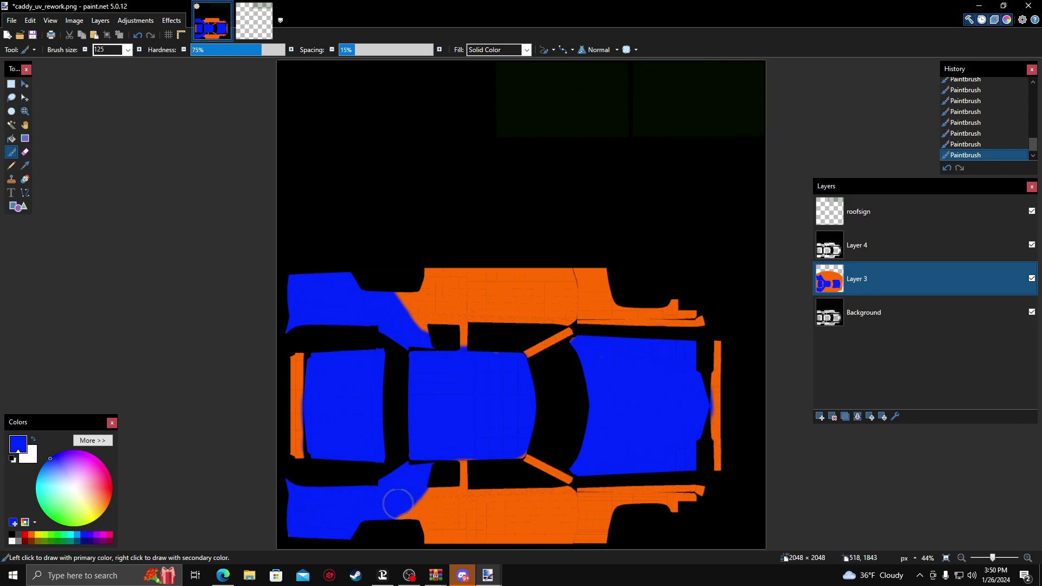
pyautogui.moveTo(405, 329); pyautogui.dragTo(408, 309)
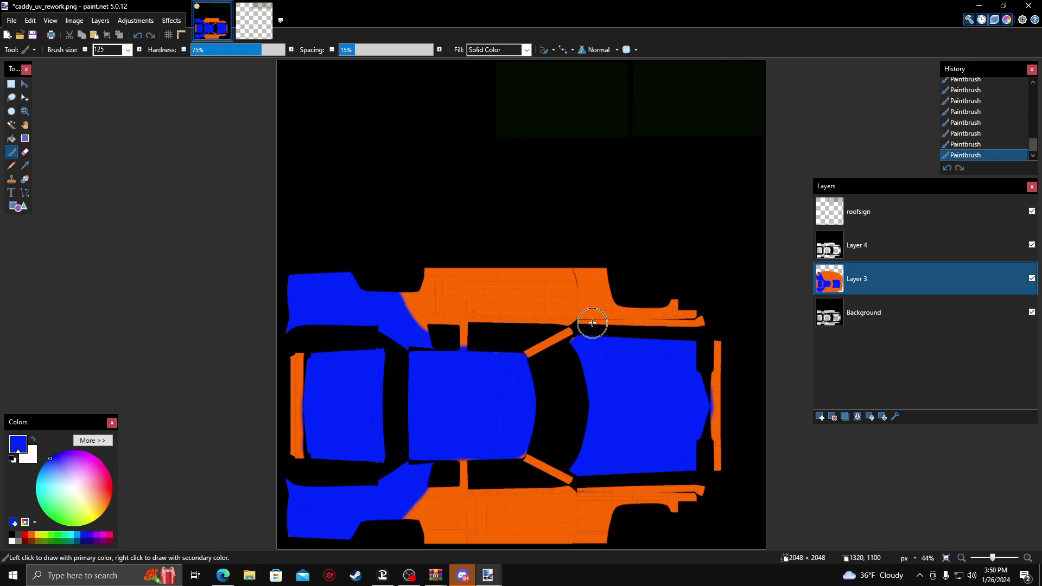
pyautogui.moveTo(700, 314)
pyautogui.mouseDown()
pyautogui.moveTo(633, 322)
pyautogui.moveTo(628, 298)
pyautogui.moveTo(624, 494)
pyautogui.moveTo(702, 497)
pyautogui.moveTo(619, 508)
pyautogui.mouseUp()
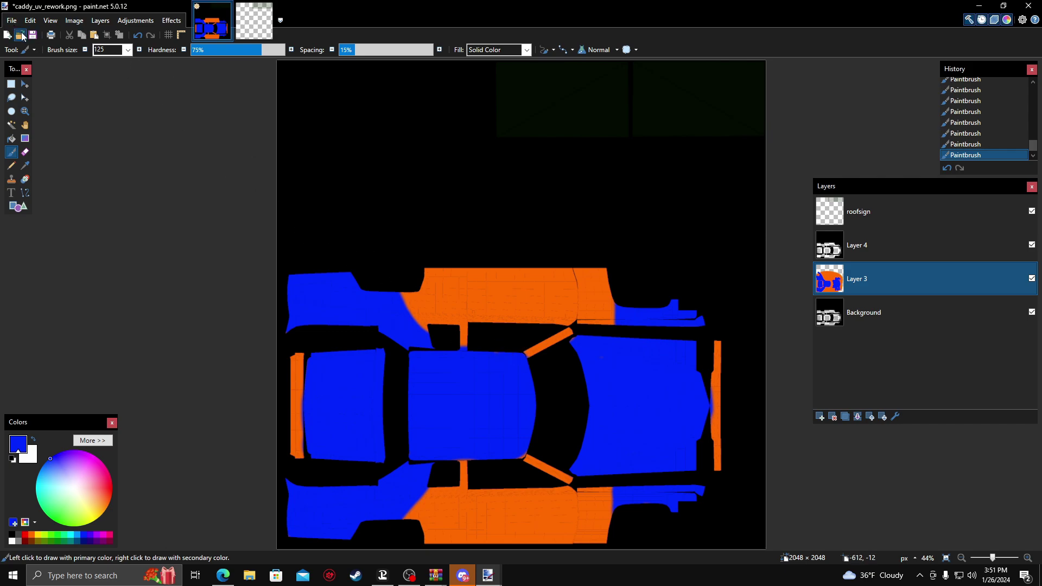
# - Open the six PNG images listed under Today in the Downloads folder
pyautogui.click(20, 35)
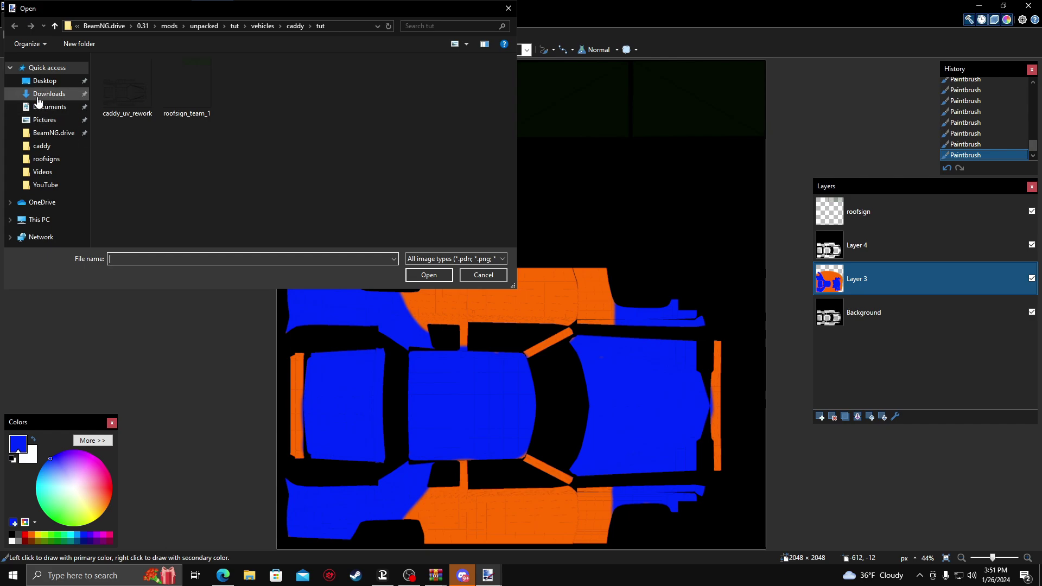
pyautogui.click(46, 94)
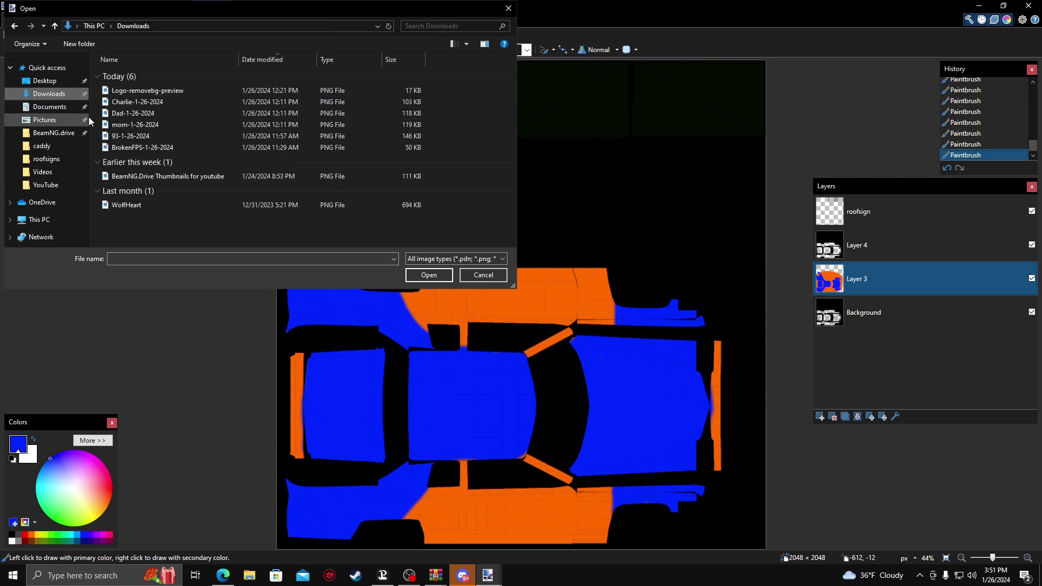
pyautogui.moveTo(96, 87); pyautogui.dragTo(151, 143)
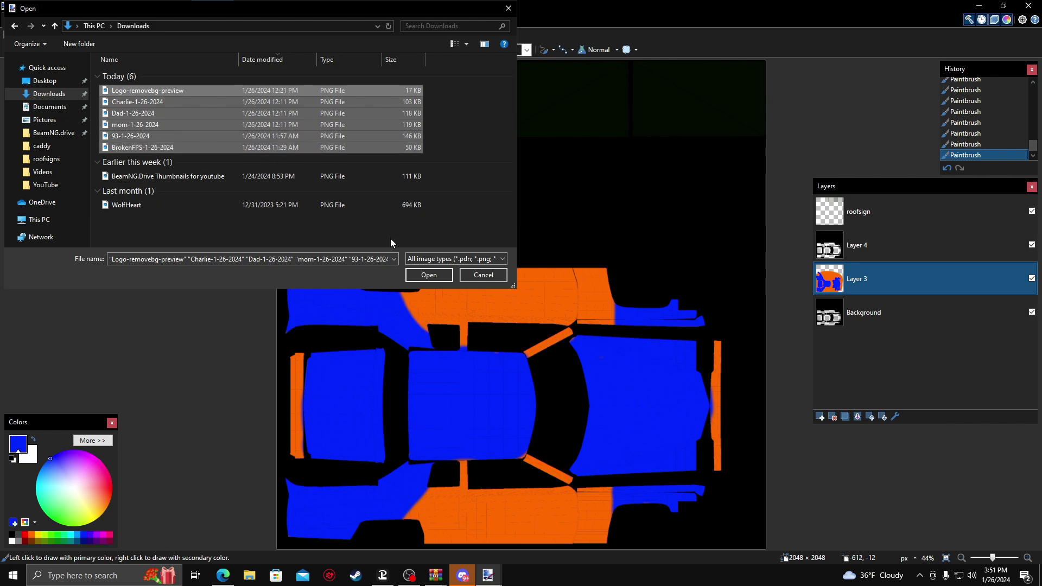
pyautogui.click(428, 274)
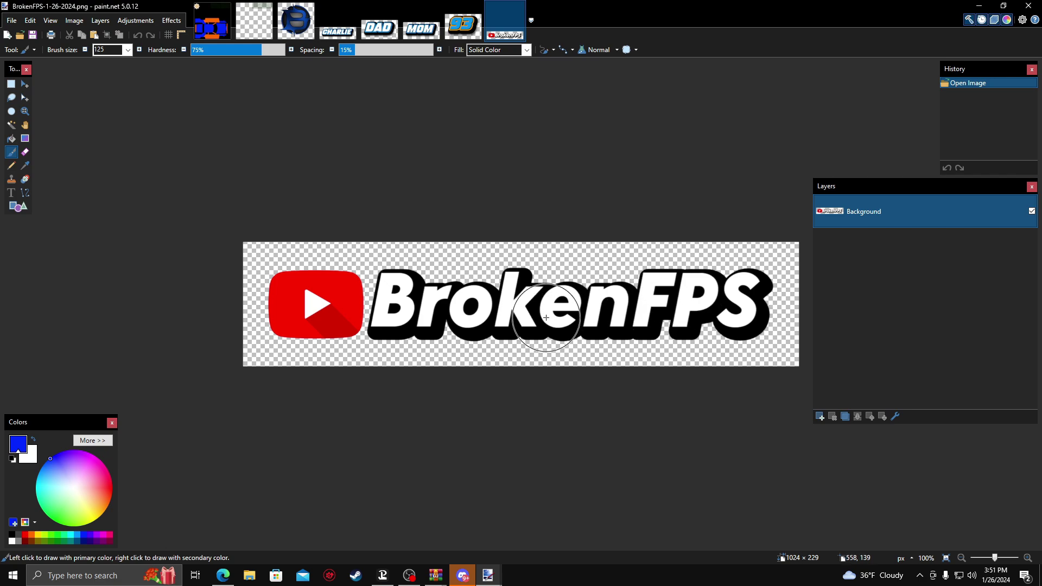
# - Copy the entire BrokenFPS logo image and paste it into a new layer above Layer 3 in the caddy skin image
pyautogui.hotkey('ctrl', 'a')
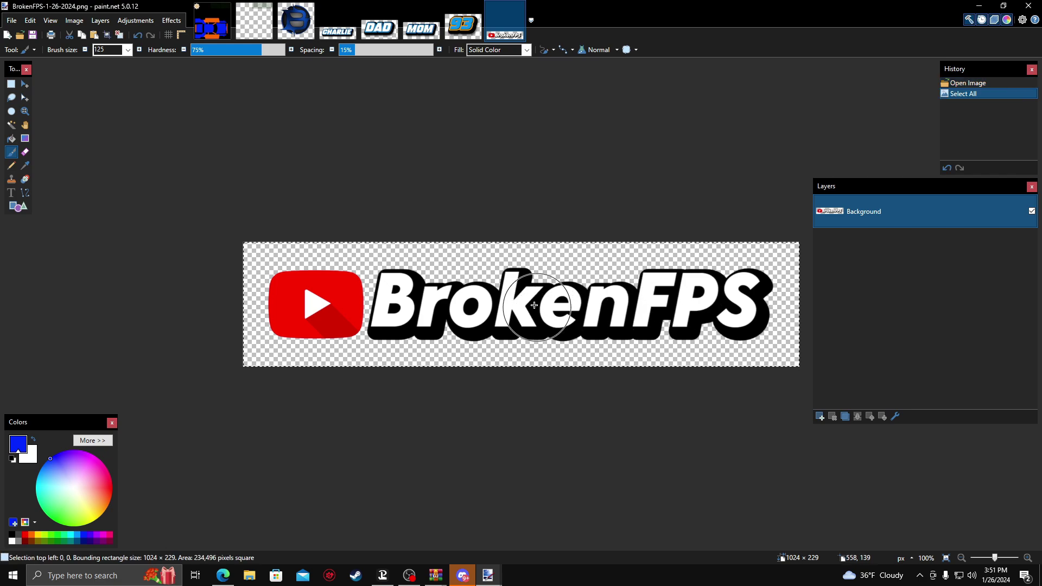
pyautogui.click(207, 8)
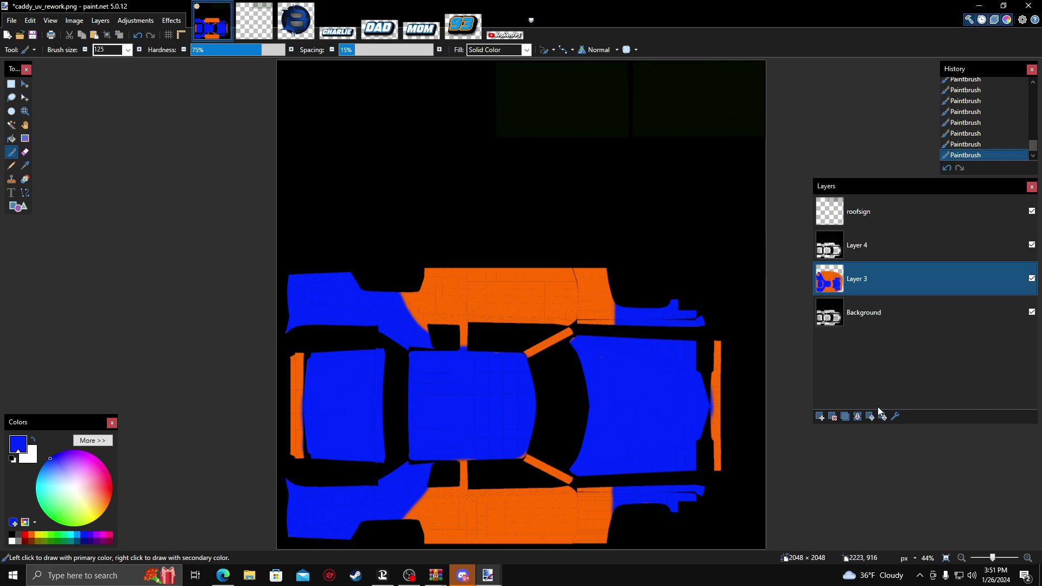
pyautogui.click(820, 417)
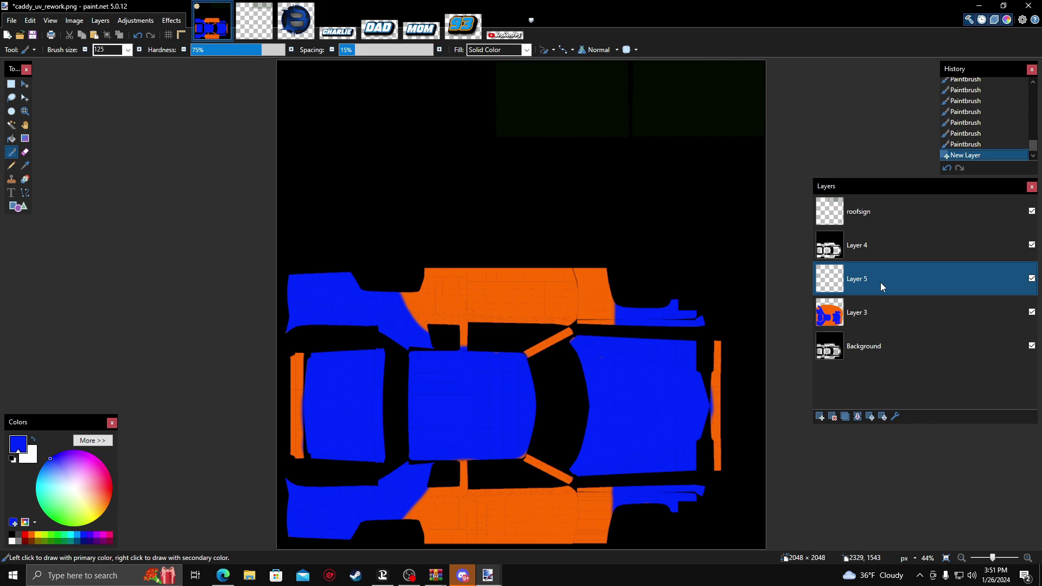
pyautogui.hotkey('ctrl', 'v')
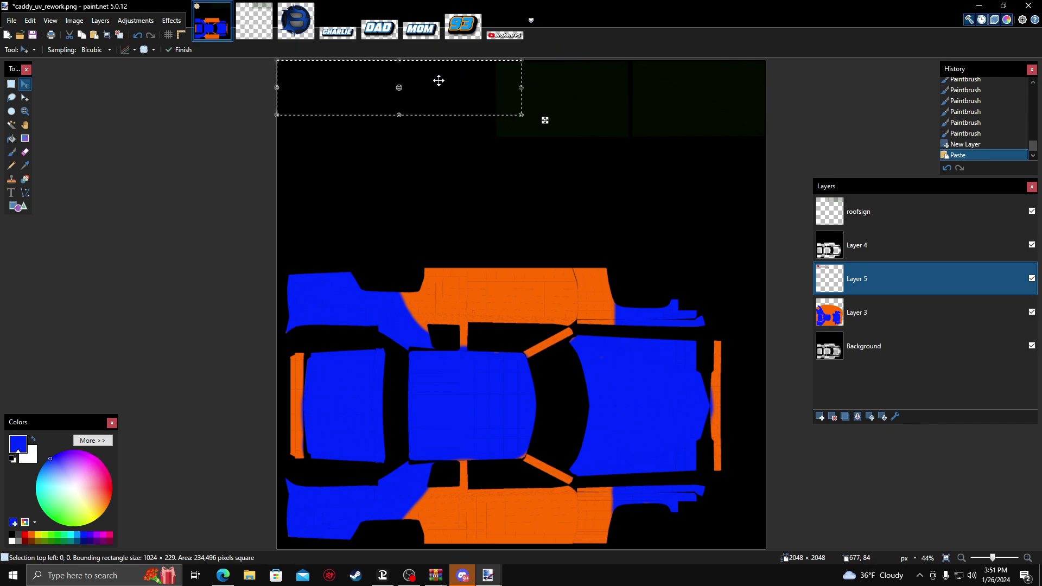
# - Rotate the BrokenFPS logo to about -89°, shrink it to about 73 × 305 pixels and move it onto the trunk panel
pyautogui.moveTo(438, 80); pyautogui.dragTo(475, 459)
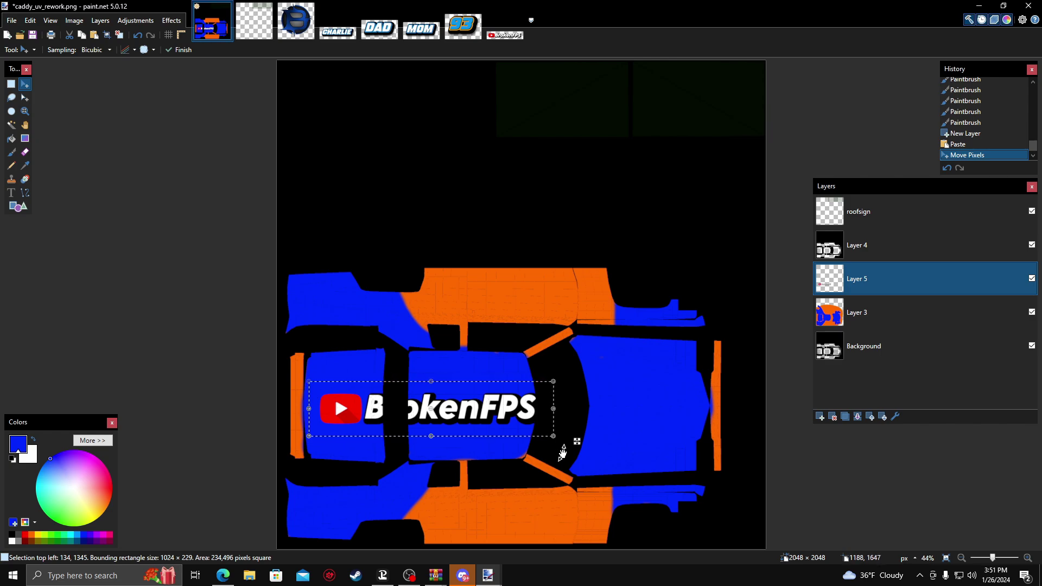
pyautogui.moveTo(567, 443); pyautogui.dragTo(419, 476)
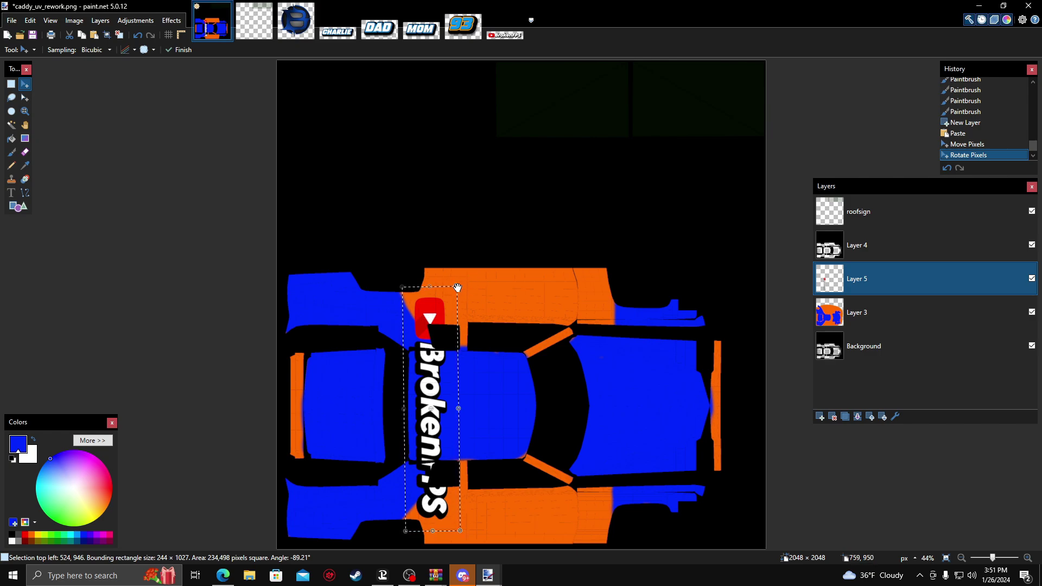
pyautogui.moveTo(458, 288); pyautogui.dragTo(432, 437)
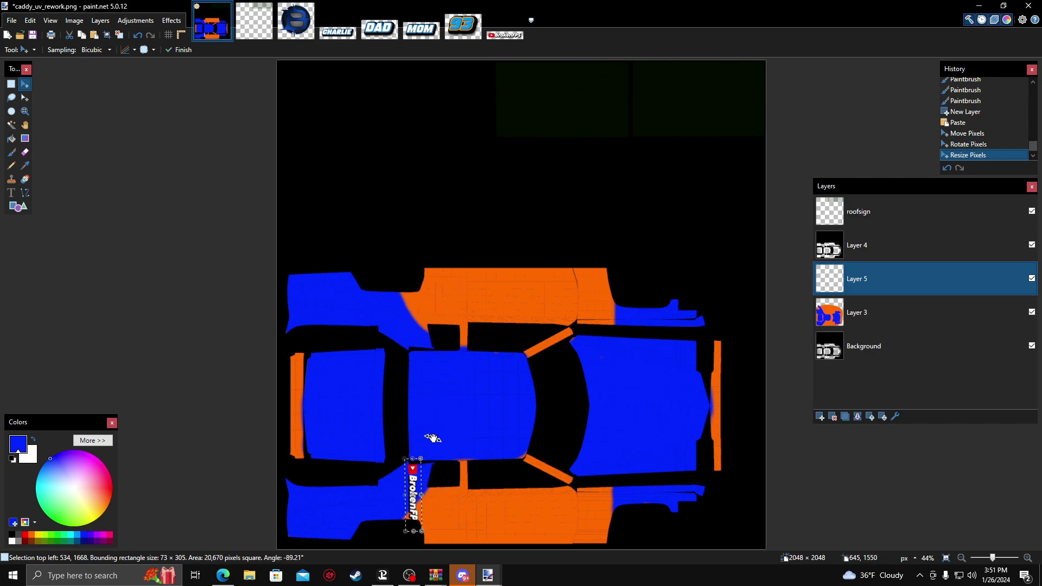
pyautogui.moveTo(414, 488); pyautogui.dragTo(366, 397)
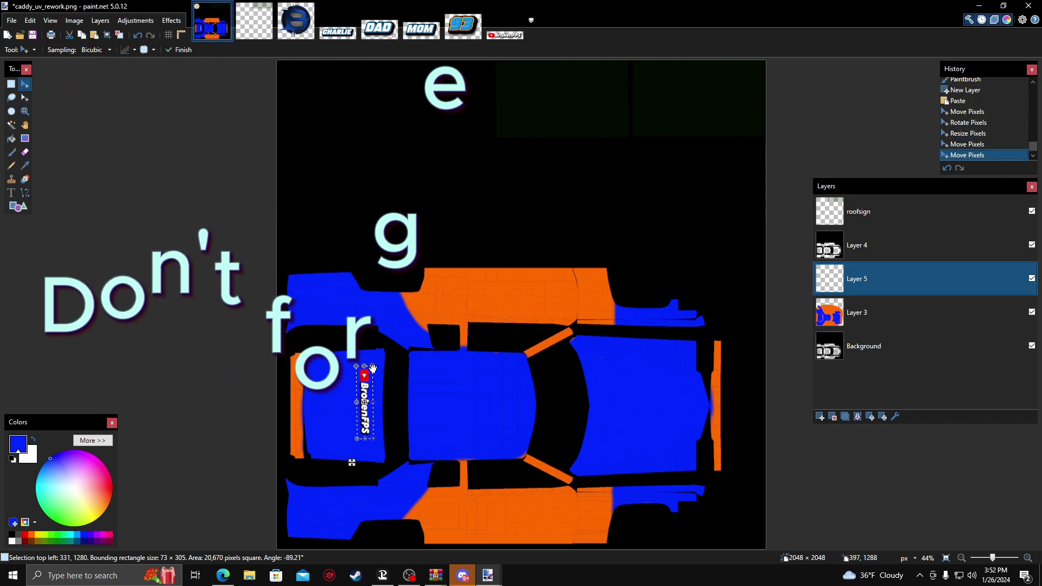
# - Enlarge the BrokenFPS logo to about 103 × 435 pixels, centre it along the trunk panel's inner edge and deselect it
pyautogui.moveTo(374, 366); pyautogui.dragTo(377, 345)
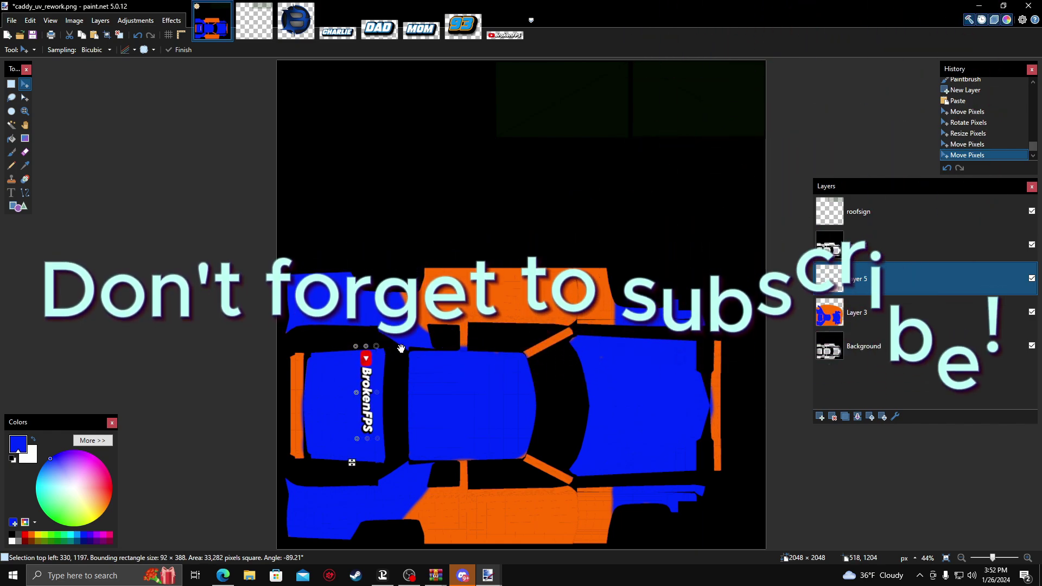
pyautogui.moveTo(377, 383)
pyautogui.mouseDown()
pyautogui.moveTo(374, 396)
pyautogui.moveTo(366, 384)
pyautogui.mouseUp()
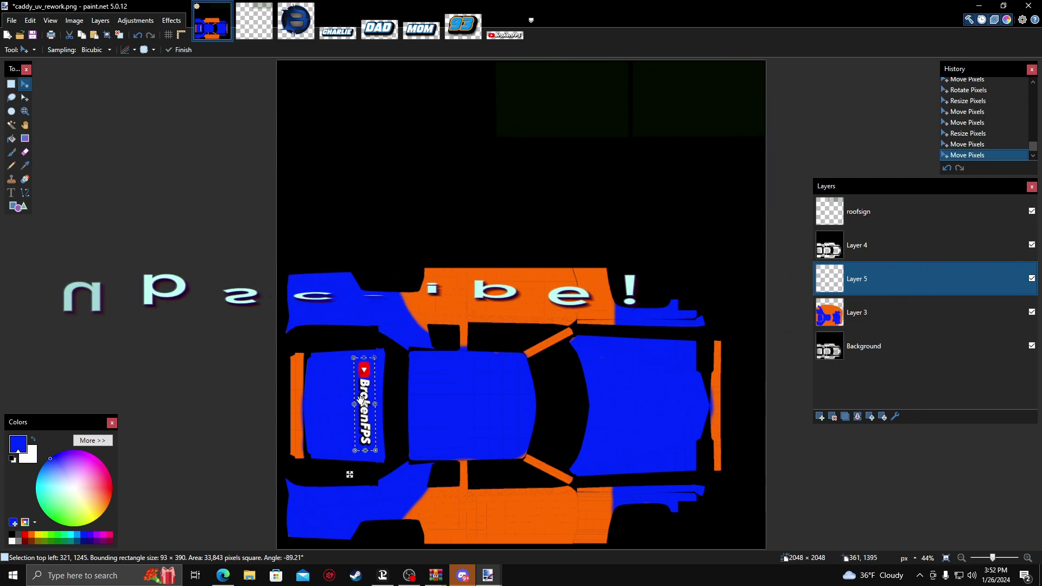
pyautogui.click(377, 347)
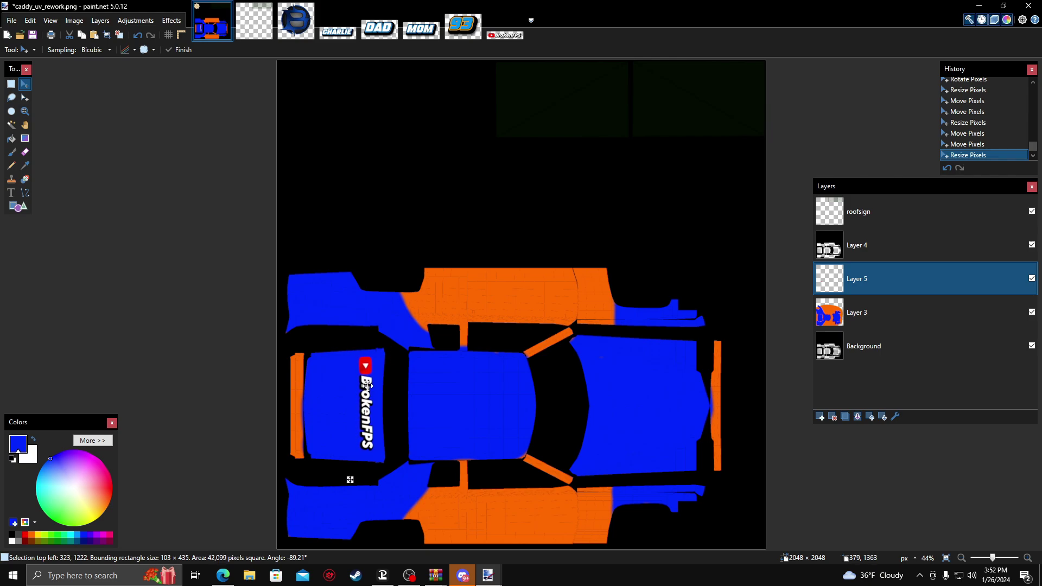
pyautogui.moveTo(367, 385); pyautogui.dragTo(368, 384)
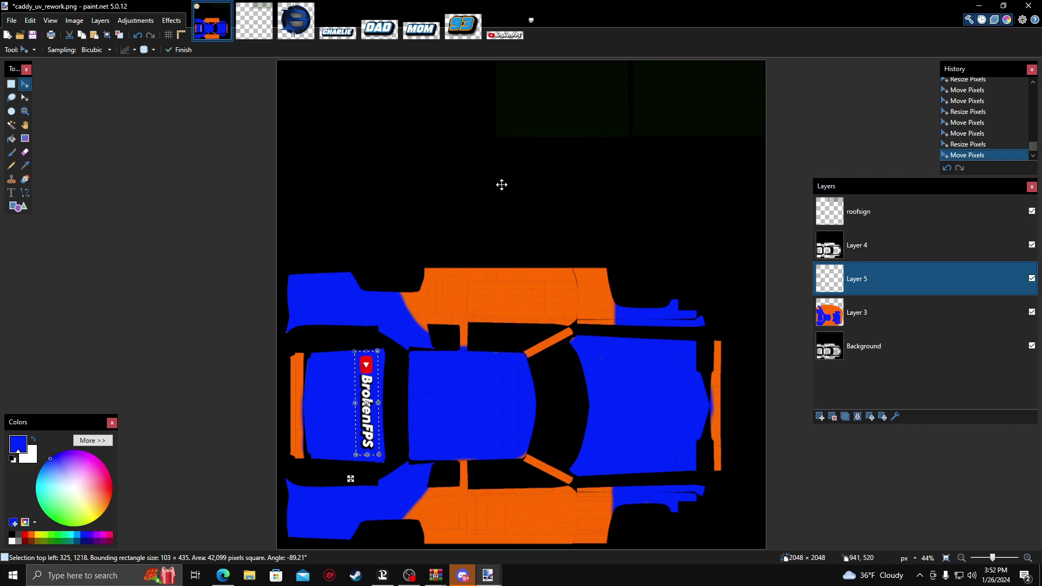
pyautogui.hotkey('ctrl', 'd')
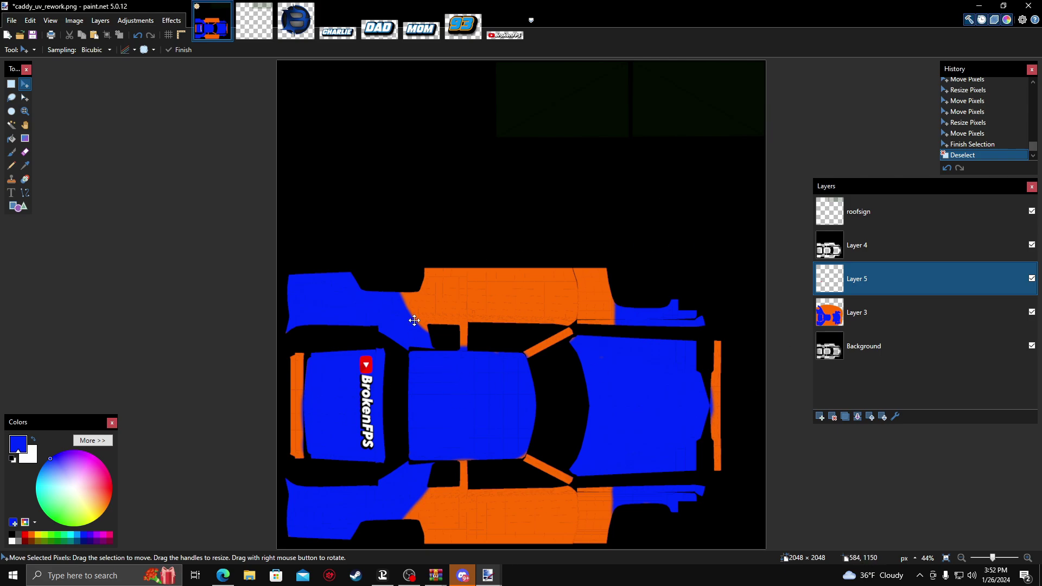
# - Copy the entire 93 number image and paste it into a new layer above Layer 5 in the caddy skin image
pyautogui.click(470, 30)
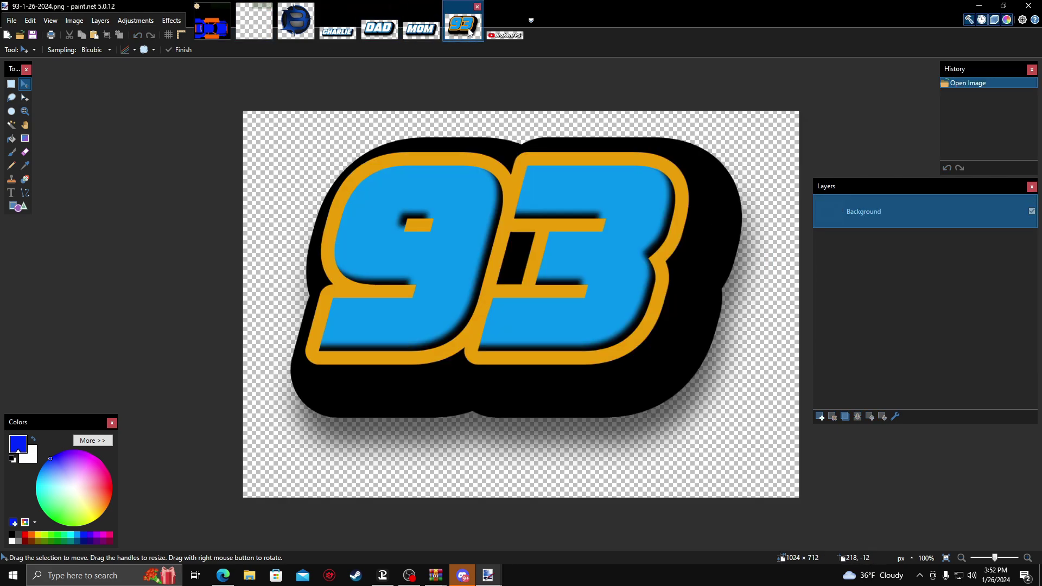
pyautogui.hotkey('ctrl', 'a')
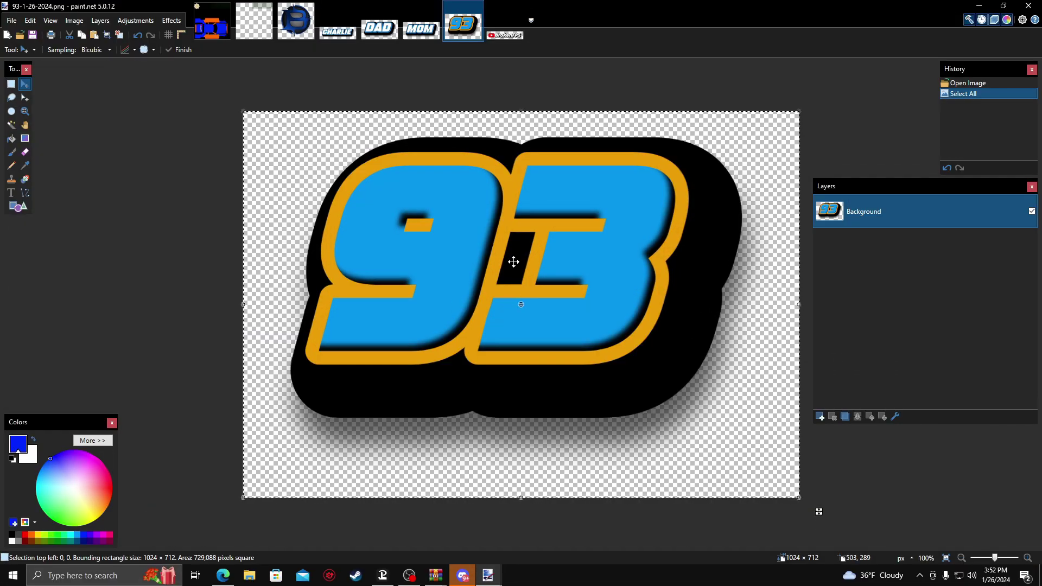
pyautogui.click(212, 22)
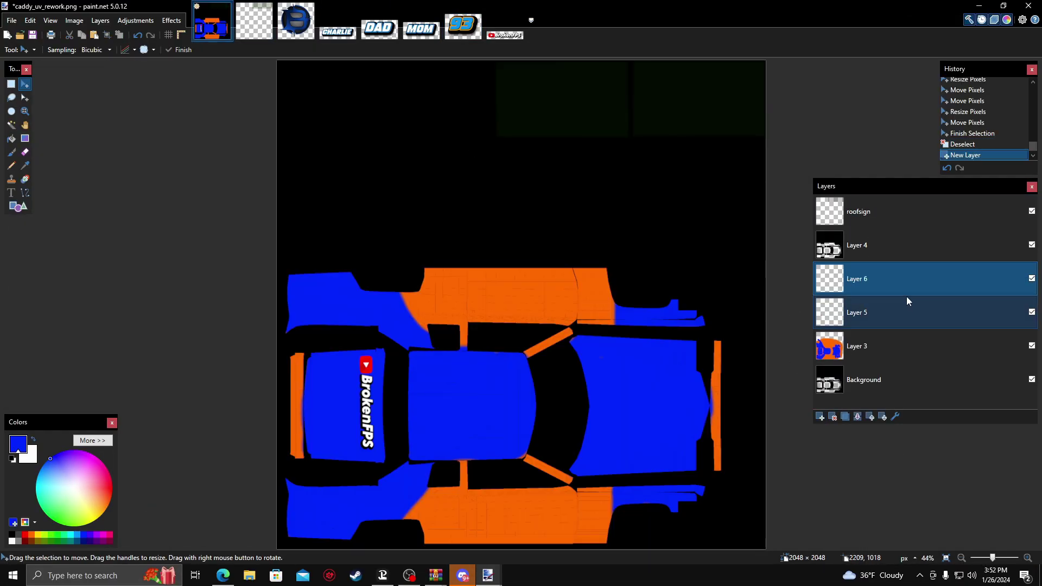
pyautogui.hotkey('ctrl', 'v')
# - Shrink the pasted 93 to about 420 pixels wide and position it on the orange door area of the lower side panel
pyautogui.moveTo(401, 145); pyautogui.dragTo(511, 500)
pyautogui.scroll(-1, 994, 562)
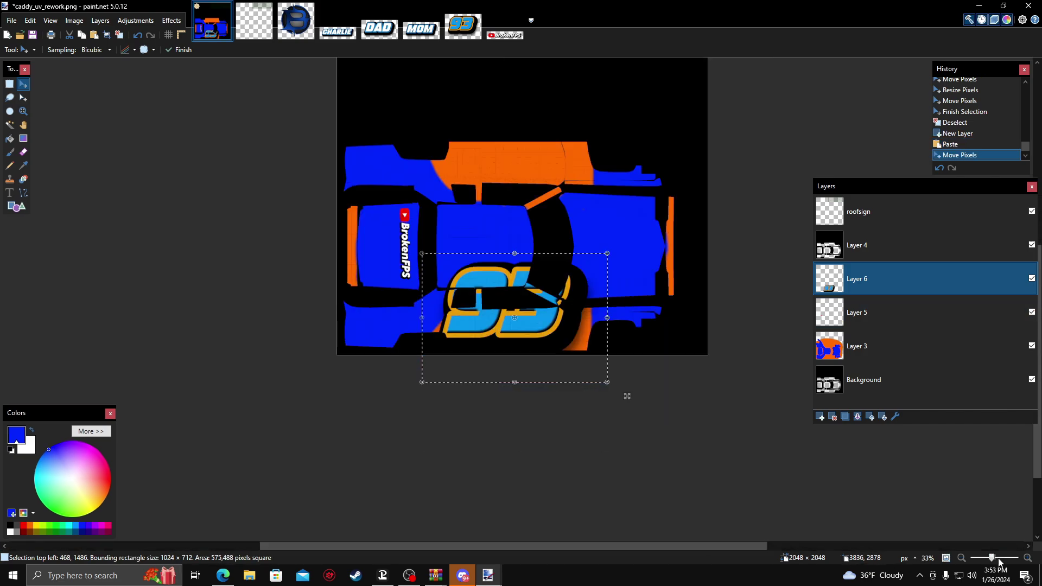
pyautogui.scroll(2, 623, 395)
pyautogui.moveTo(655, 234); pyautogui.dragTo(488, 344)
pyautogui.moveTo(463, 383); pyautogui.dragTo(542, 350)
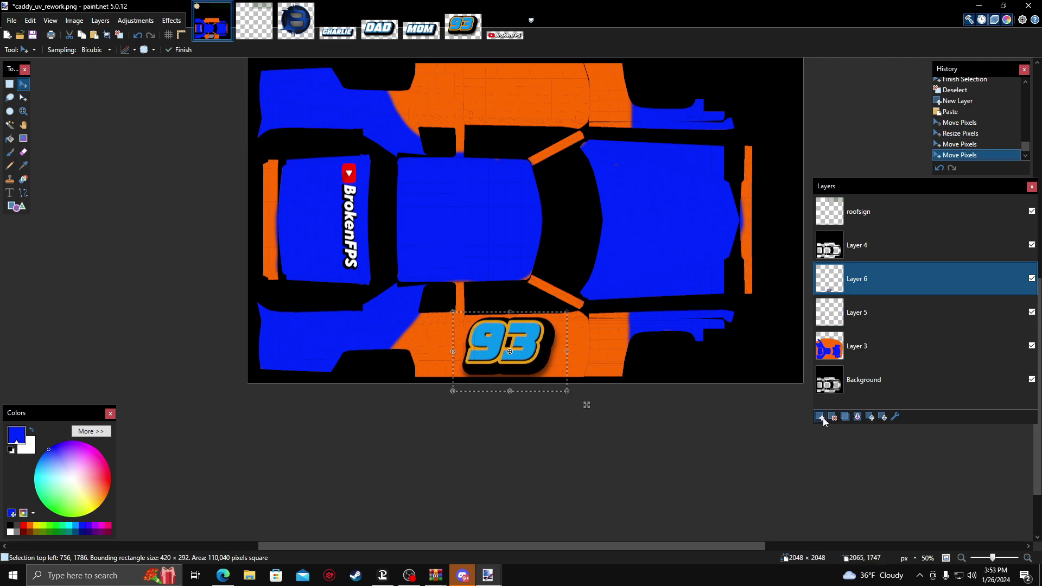
# - Add a new layer above Layer 6, paste another 93 into it and place it on the upper side panel's orange door area
pyautogui.hotkey('ctrl', 'shift', 'n')
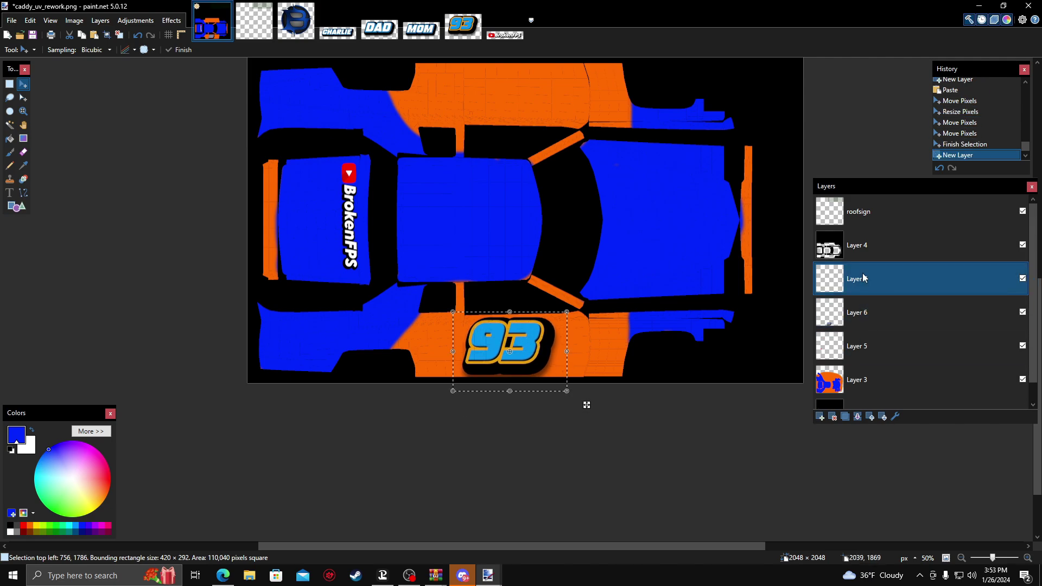
pyautogui.hotkey('ctrl', 'v')
pyautogui.moveTo(542, 355); pyautogui.dragTo(542, 103)
pyautogui.scroll(3, 578, 265)
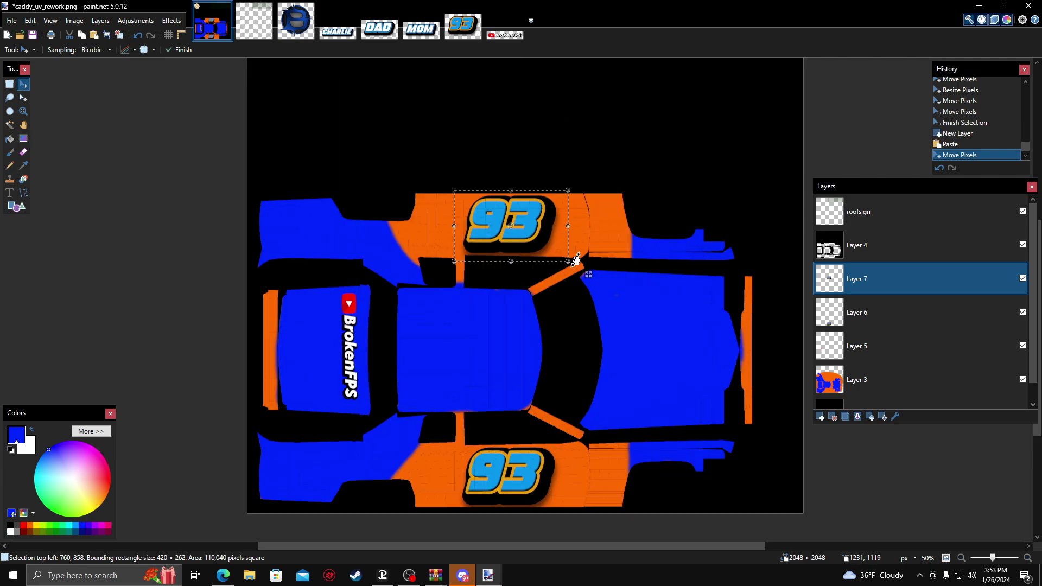
# - Rotate the 93 on the upper side panel by about 180 degrees, re-centre it on the orange door area and deselect it
pyautogui.moveTo(580, 266); pyautogui.dragTo(428, 168)
pyautogui.moveTo(515, 243); pyautogui.dragTo(516, 242)
pyautogui.moveTo(515, 242); pyautogui.dragTo(514, 243)
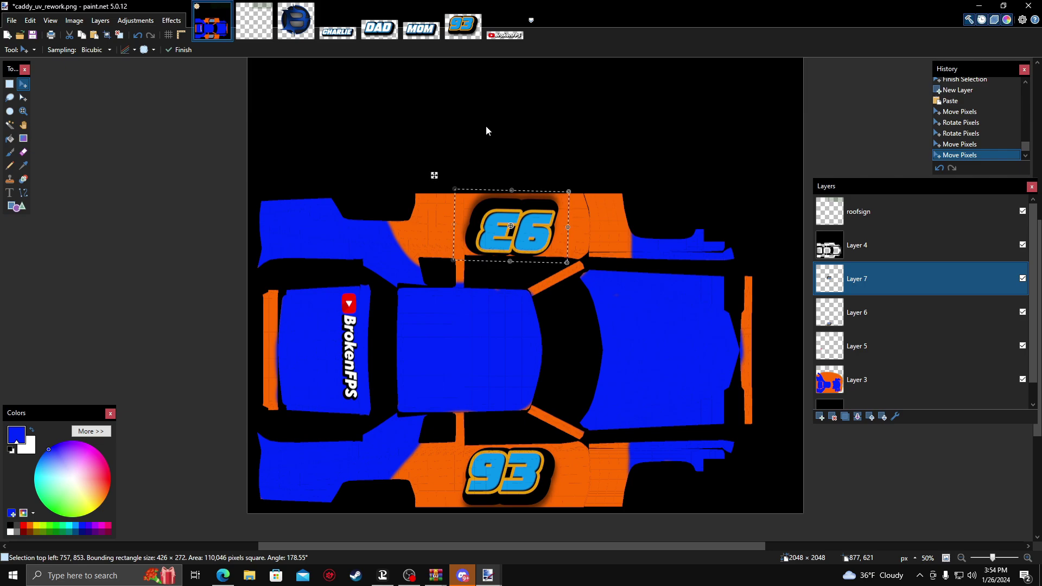
pyautogui.hotkey('ctrl', 'd')
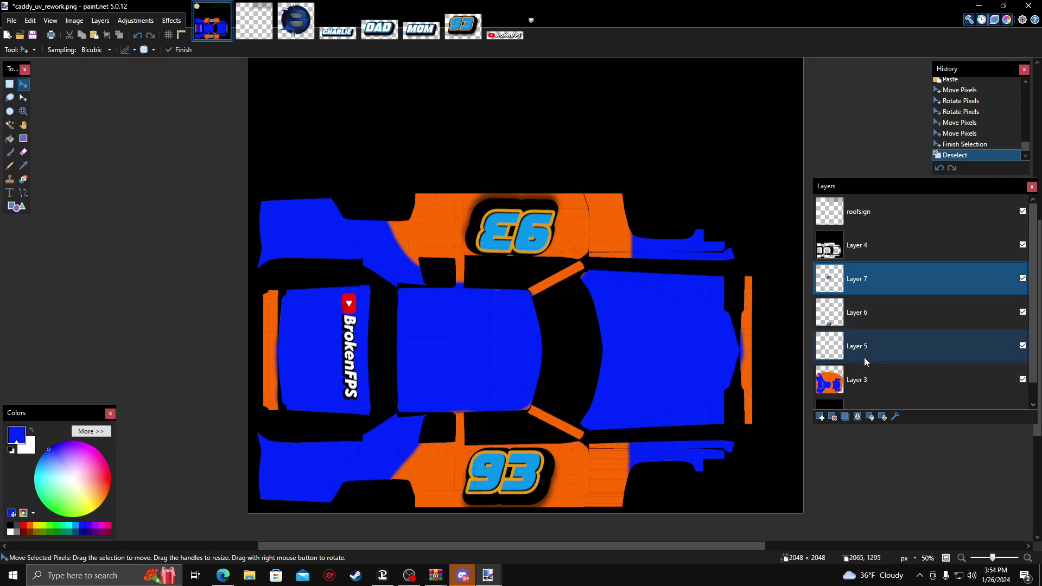
# - Hide Layer 4 to check the paint beneath the template and show it again
pyautogui.scroll(-1, 864, 357)
pyautogui.scroll(1, 849, 402)
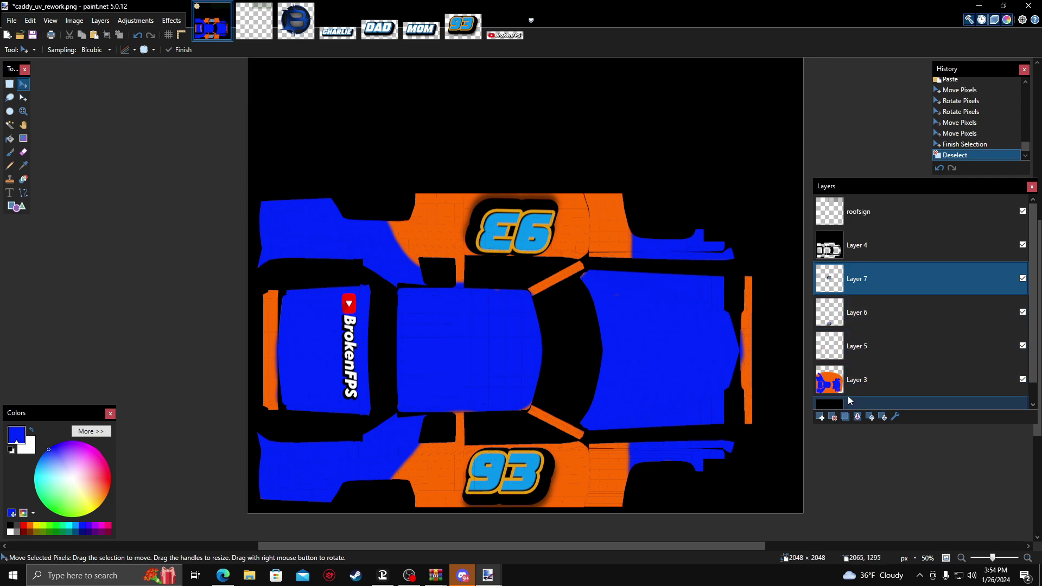
pyautogui.click(1022, 245)
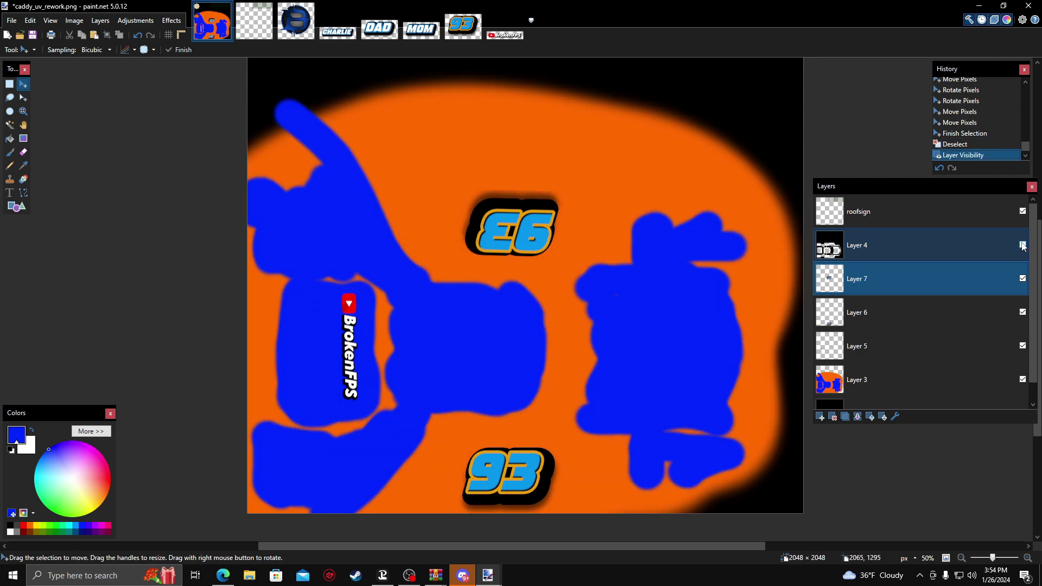
pyautogui.click(1023, 244)
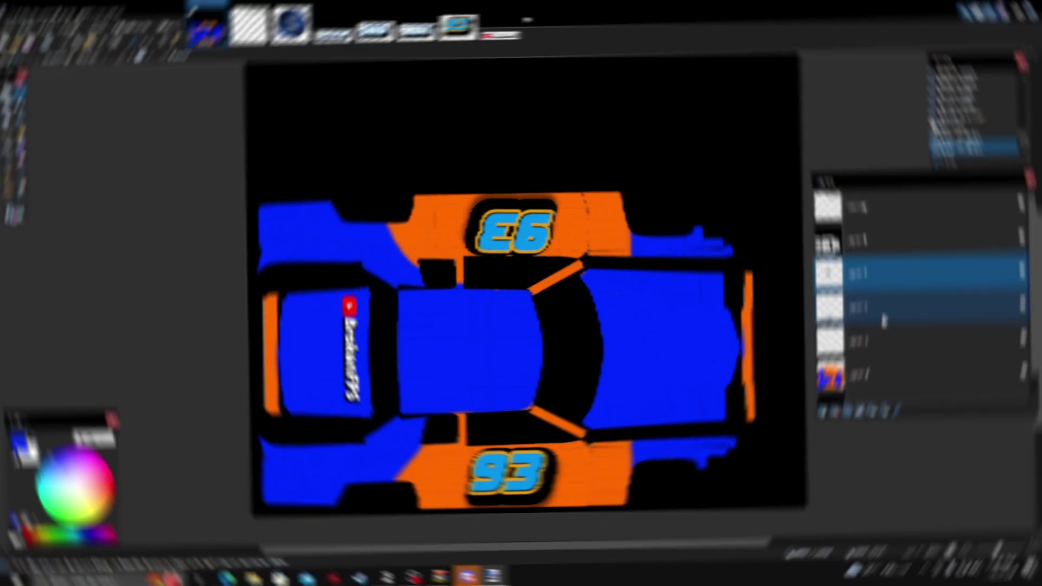
# - Copy the DAD logo into a new layer above Layer 7, shrink it to about 255 × 136 pixels and place it over the lower side panel's rear wheel arch
pyautogui.click(380, 22)
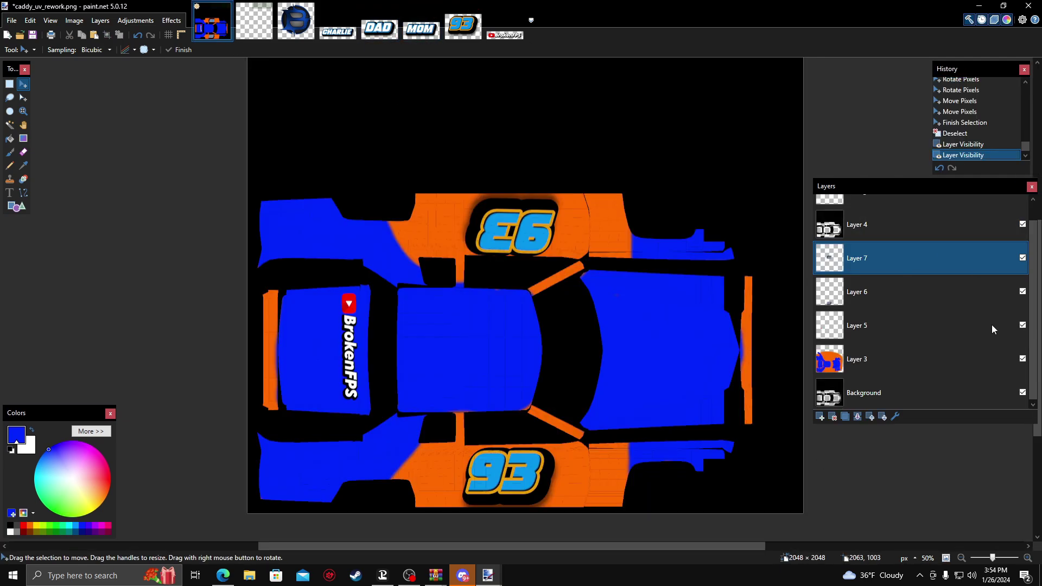
pyautogui.hotkey('ctrl', 'shift', 'v')
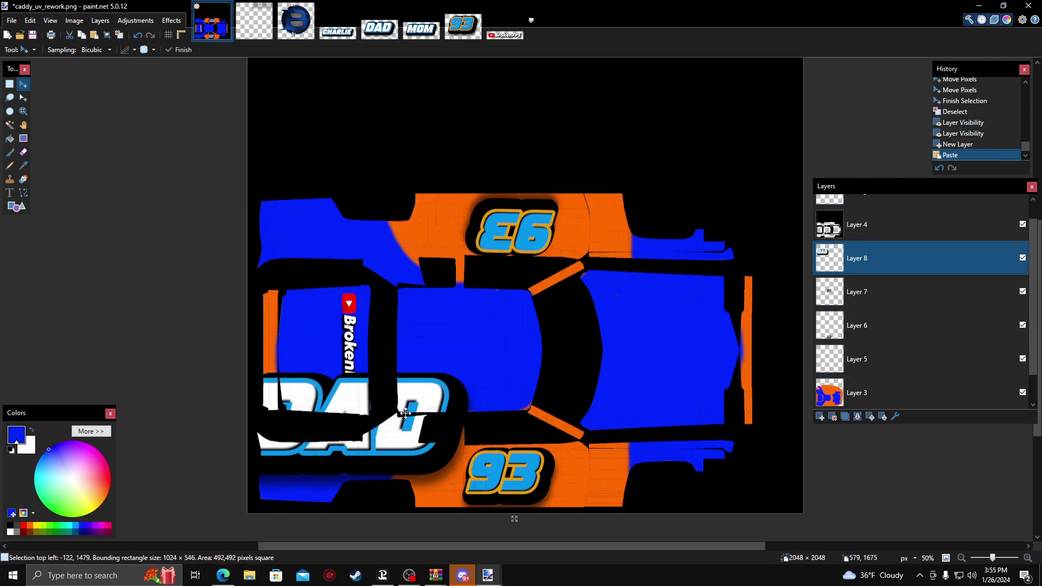
pyautogui.moveTo(499, 508); pyautogui.dragTo(386, 467)
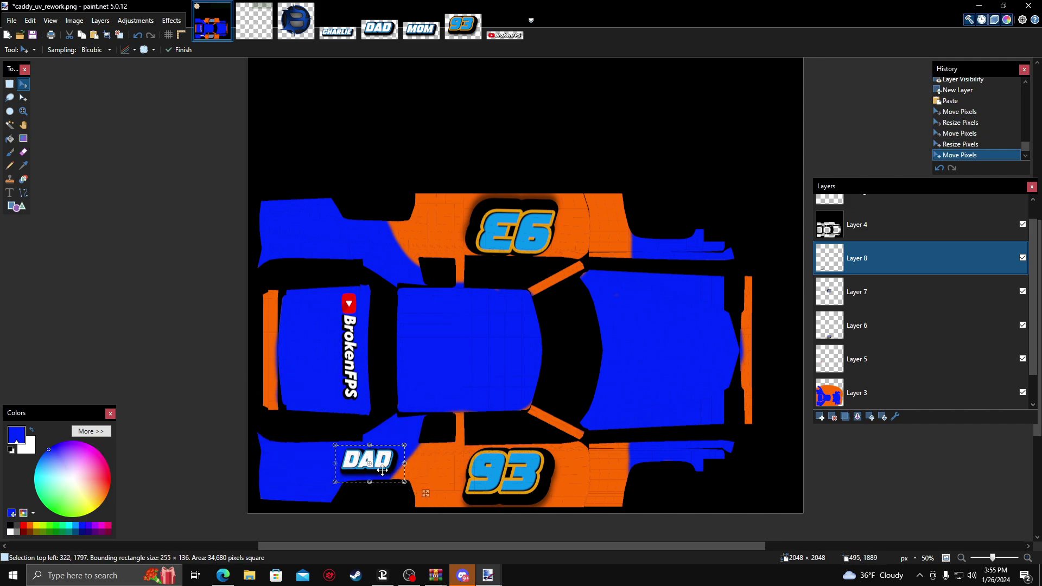
pyautogui.hotkey('ctrl', 'd')
# - Copy the entire MOM image and paste it into a new layer above Layer 8 in the caddy skin image
pyautogui.click(421, 28)
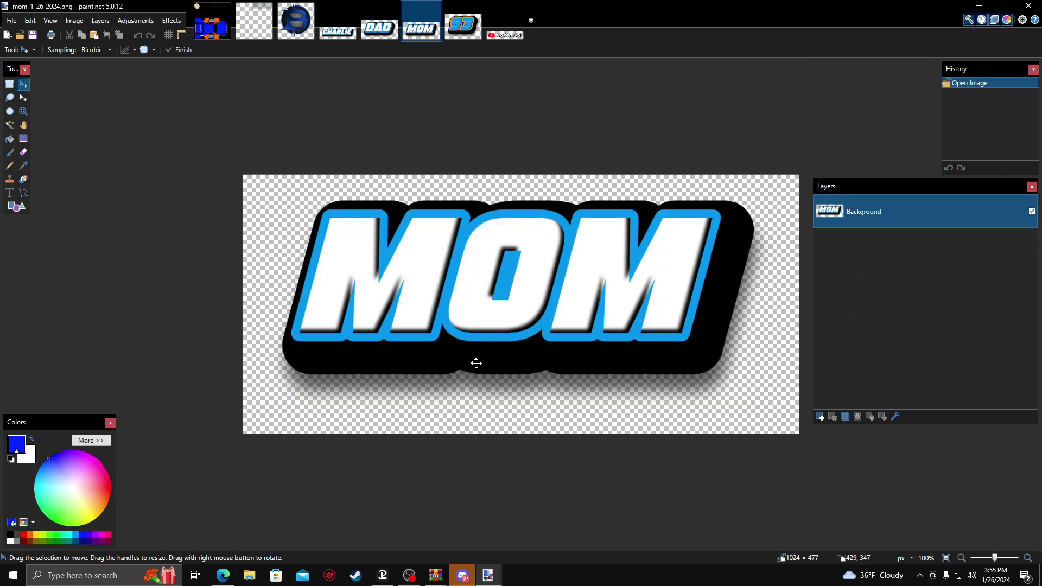
pyautogui.hotkey('ctrl', 'a')
pyautogui.hotkey('ctrl', 'c')
pyautogui.click(211, 21)
pyautogui.hotkey('ctrl', 'shift', 'v')
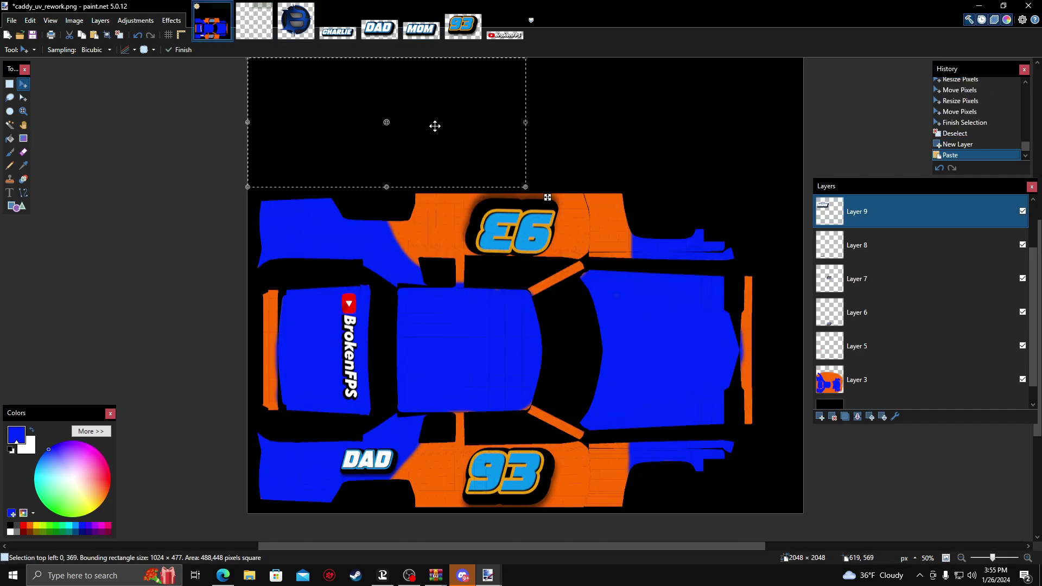
# - Shrink MOM to about 307 × 159 pixels, rotate it about 180 degrees, place it by the upper side panel's rear wheel arch and deselect it
pyautogui.moveTo(435, 123); pyautogui.dragTo(424, 274)
pyautogui.moveTo(510, 338); pyautogui.dragTo(163, 170)
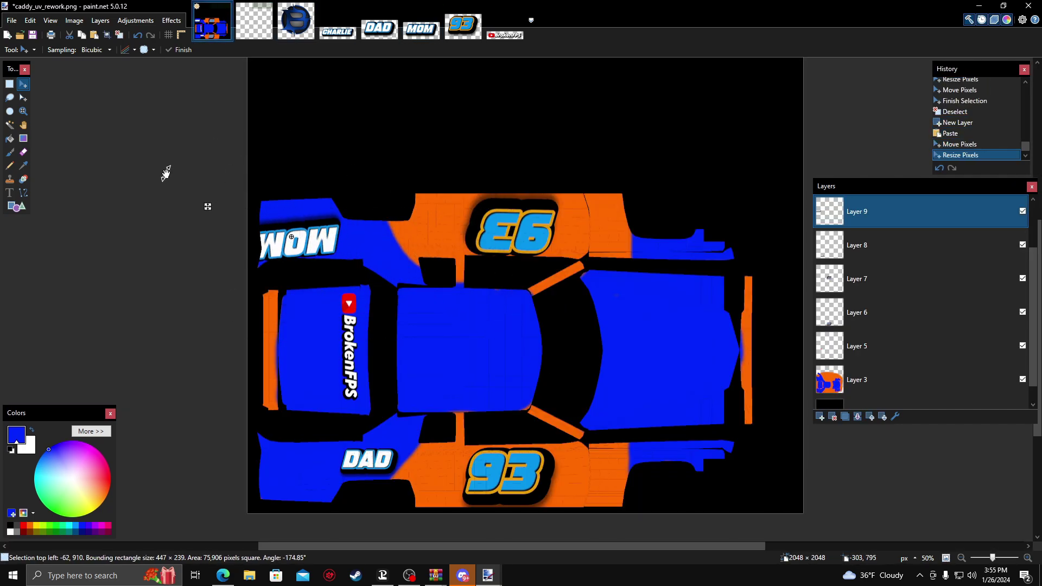
pyautogui.moveTo(323, 239); pyautogui.dragTo(391, 252)
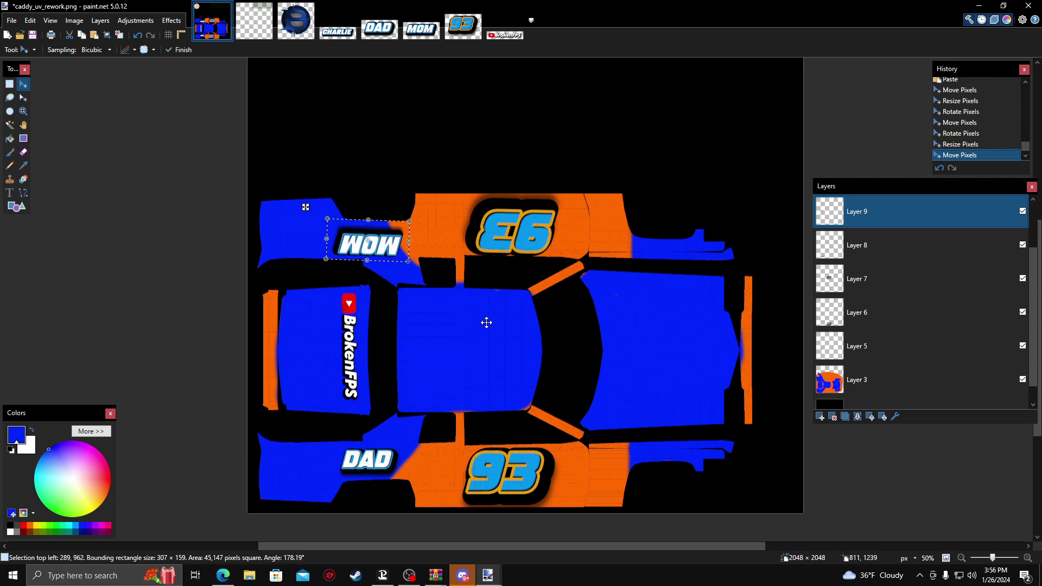
pyautogui.hotkey('ctrl', 'd')
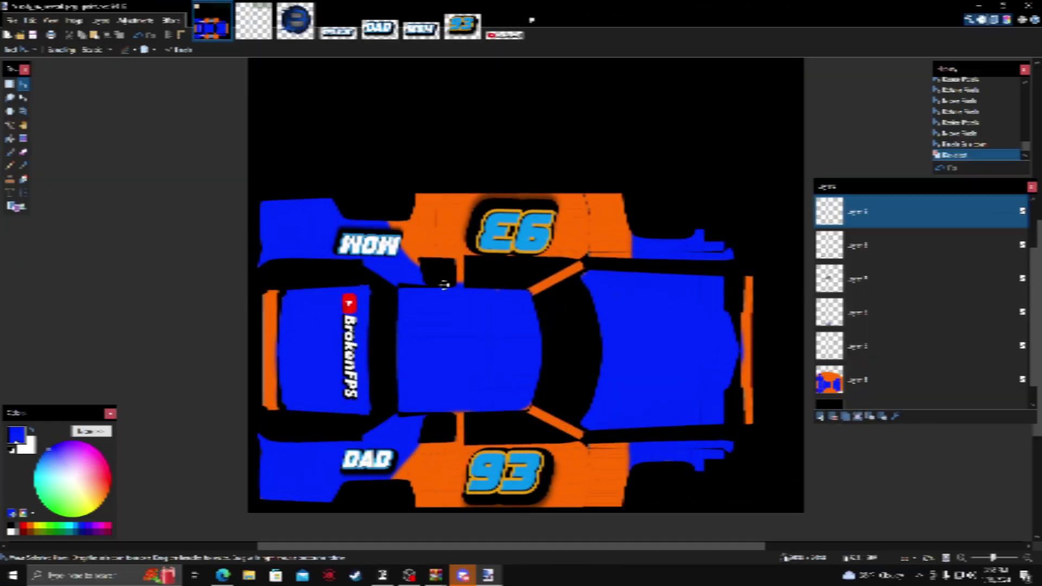
# - Add two new layers above the roofsign layer and make Layer 10 the active one
pyautogui.scroll(3, 526, 346)
pyautogui.scroll(2, 526, 347)
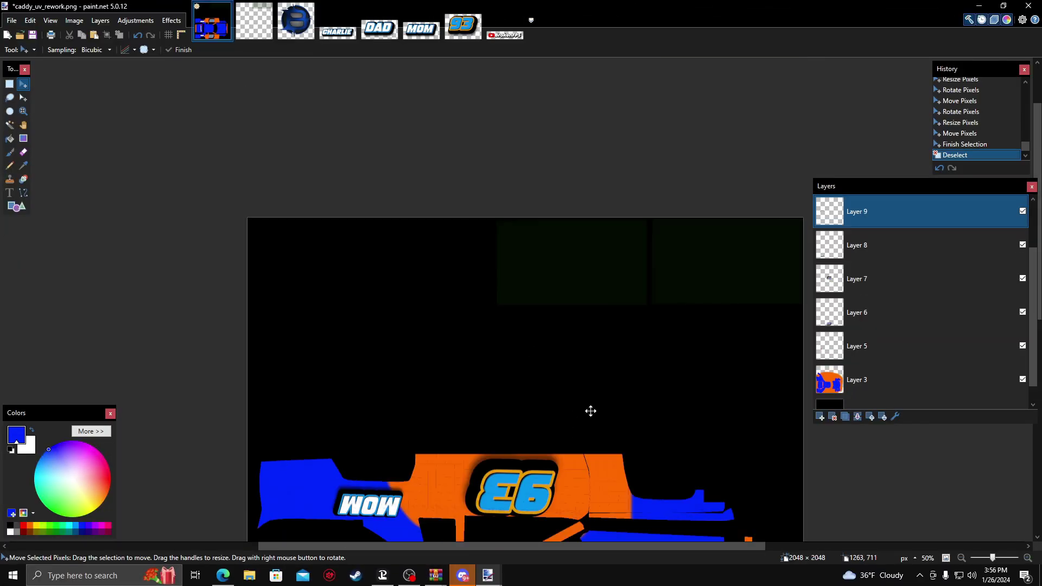
pyautogui.scroll(2, 881, 318)
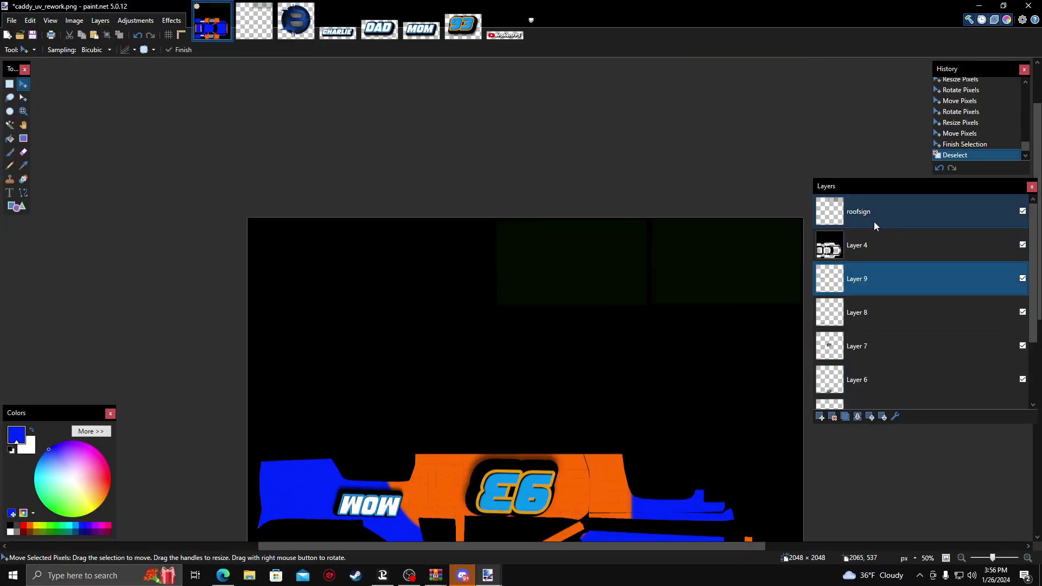
pyautogui.click(7, 86)
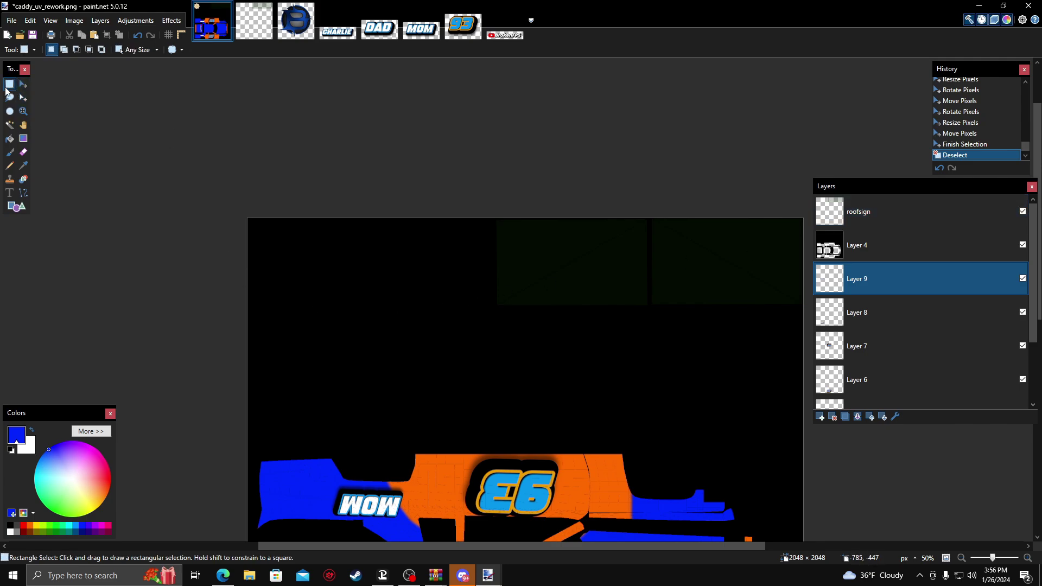
pyautogui.click(875, 216)
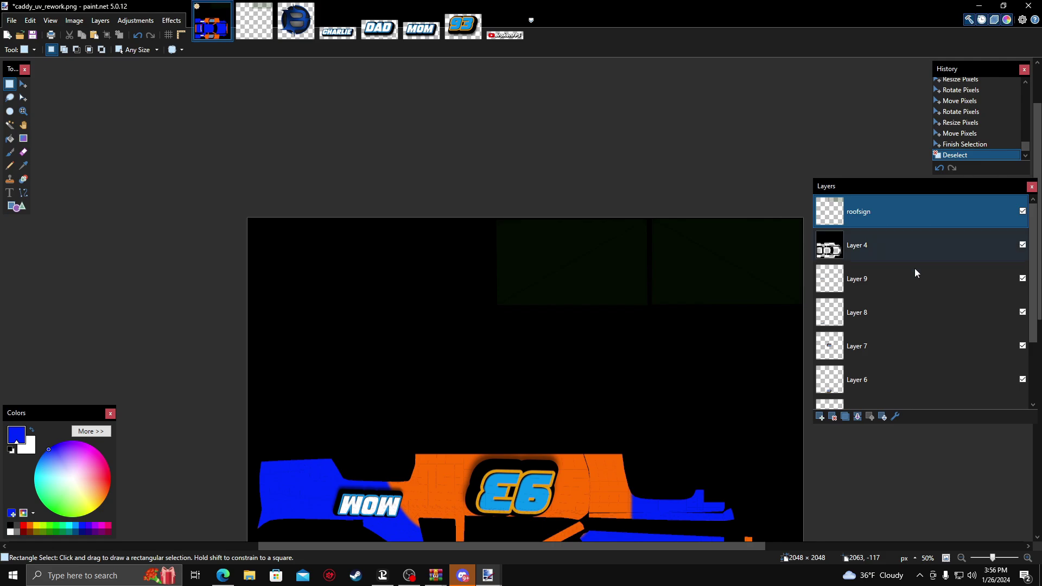
pyautogui.click(820, 418)
pyautogui.click(821, 417)
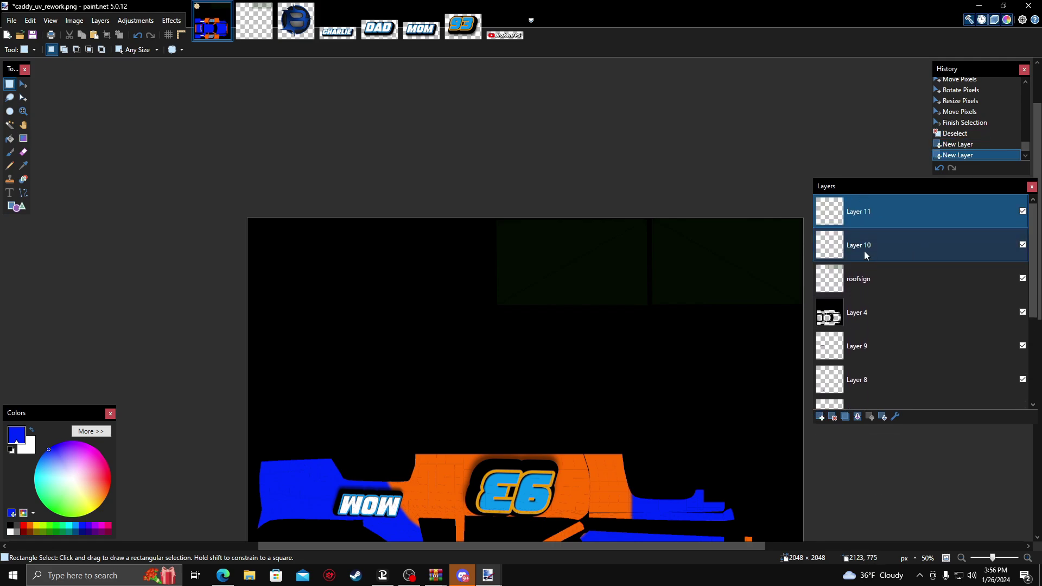
pyautogui.click(873, 255)
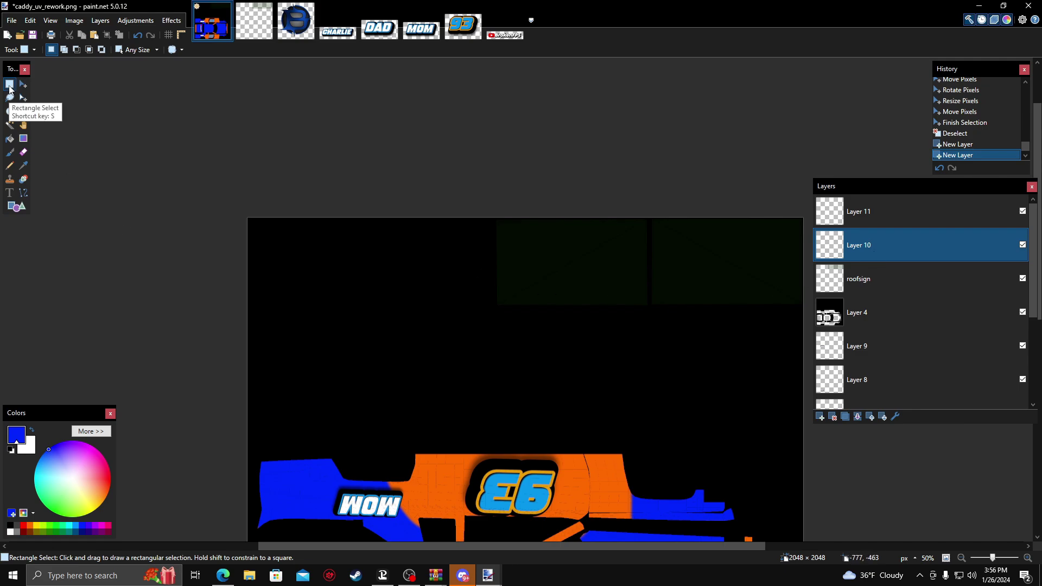
# - Select a rectangle of about 573 × 328 pixels over the left roof sign area on Layer 10 and fill it with dark gray
pyautogui.scroll(2, 619, 286)
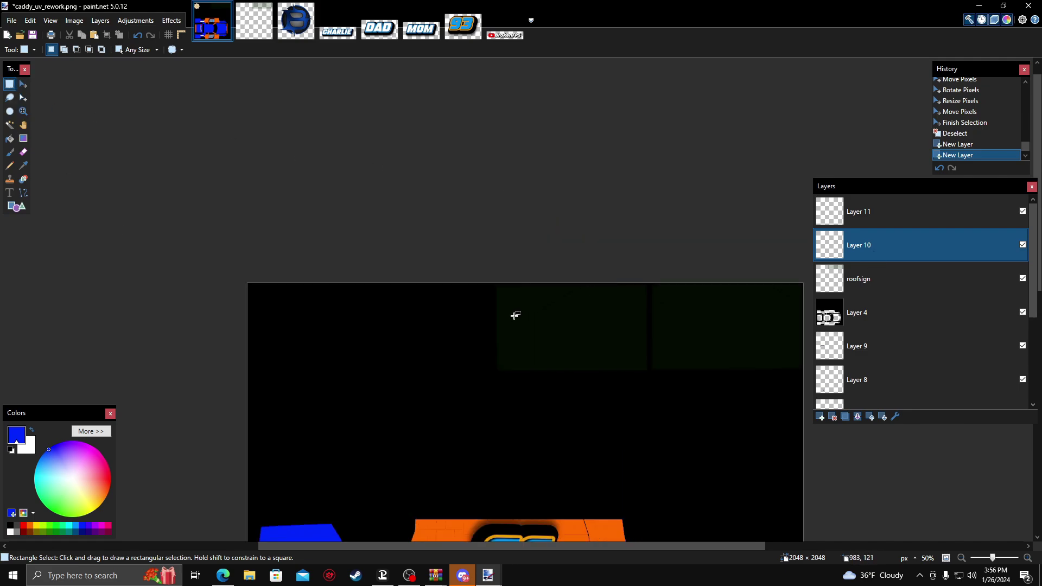
pyautogui.moveTo(484, 288)
pyautogui.mouseDown()
pyautogui.moveTo(534, 287)
pyautogui.moveTo(481, 297)
pyautogui.mouseUp()
pyautogui.click(470, 368)
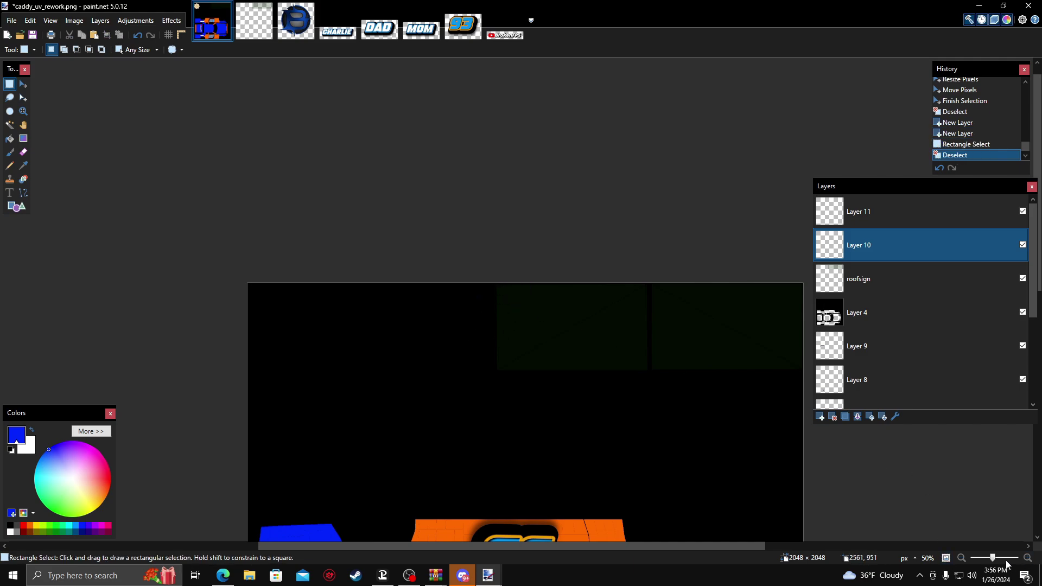
pyautogui.moveTo(994, 560); pyautogui.dragTo(997, 559)
pyautogui.scroll(-2, 493, 389)
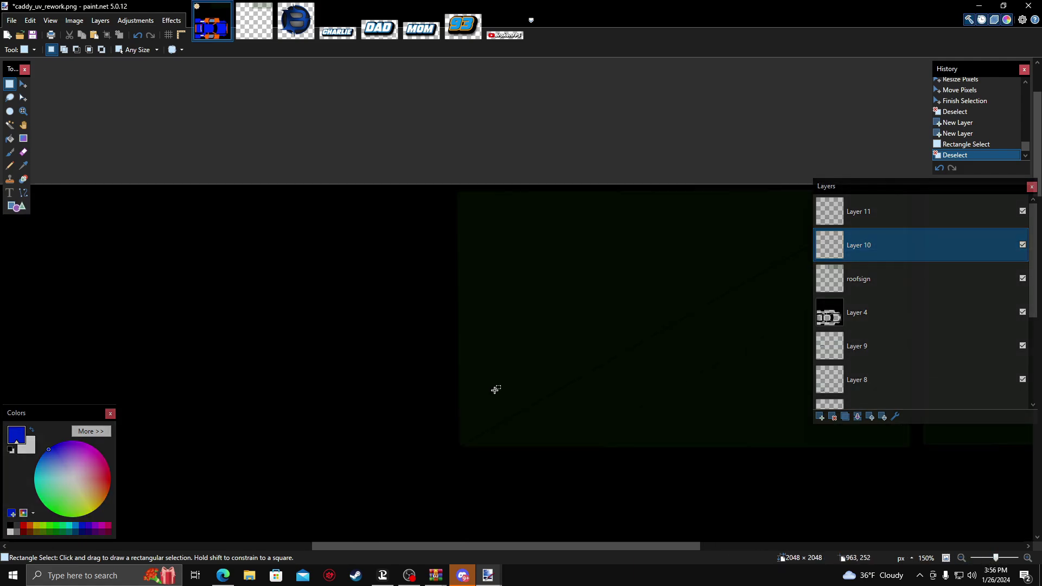
pyautogui.moveTo(595, 546); pyautogui.dragTo(671, 547)
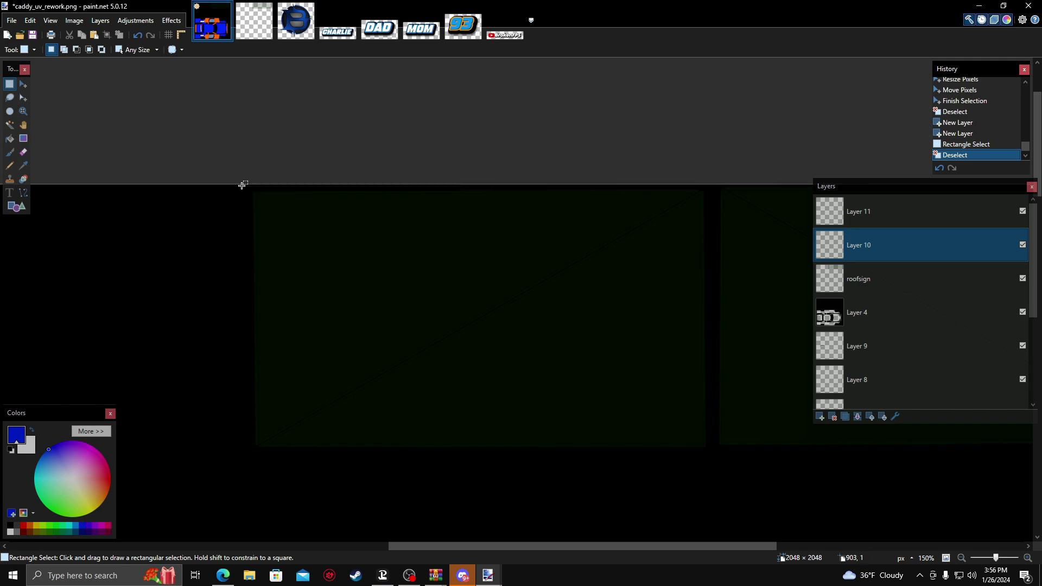
pyautogui.moveTo(241, 184); pyautogui.dragTo(714, 461)
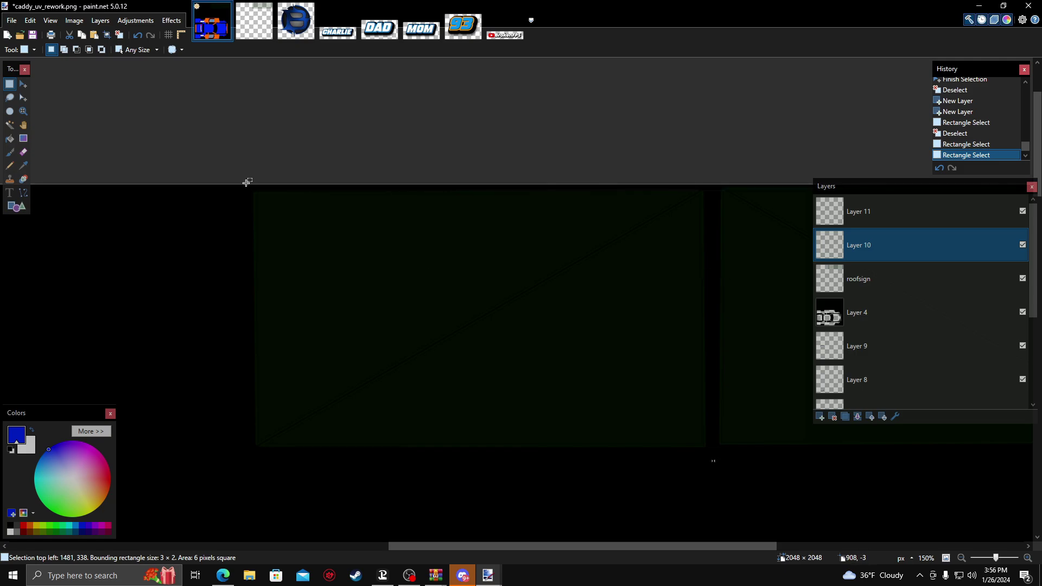
pyautogui.moveTo(249, 184); pyautogui.dragTo(714, 460)
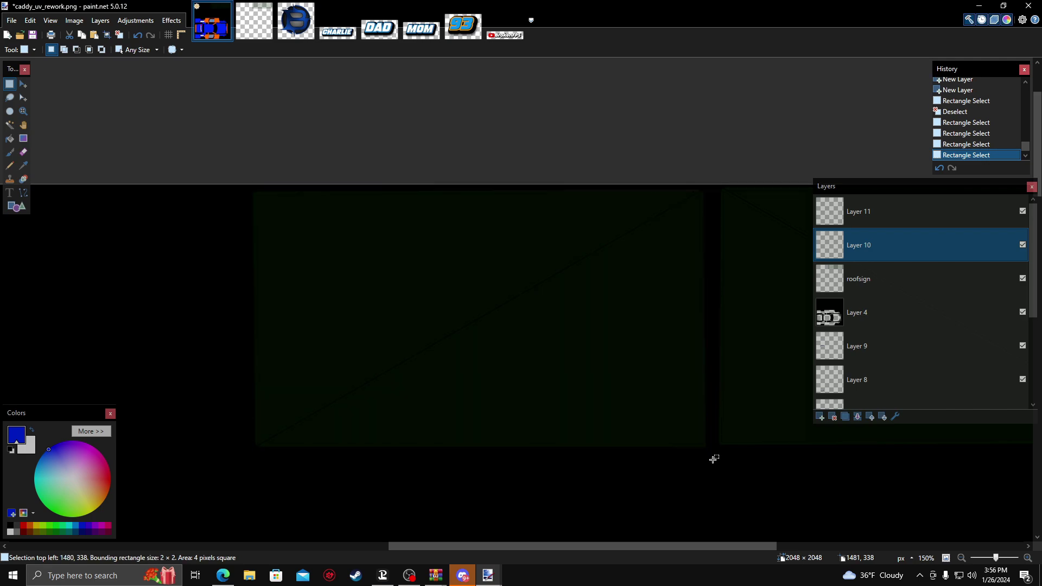
pyautogui.moveTo(246, 186); pyautogui.dragTo(710, 453)
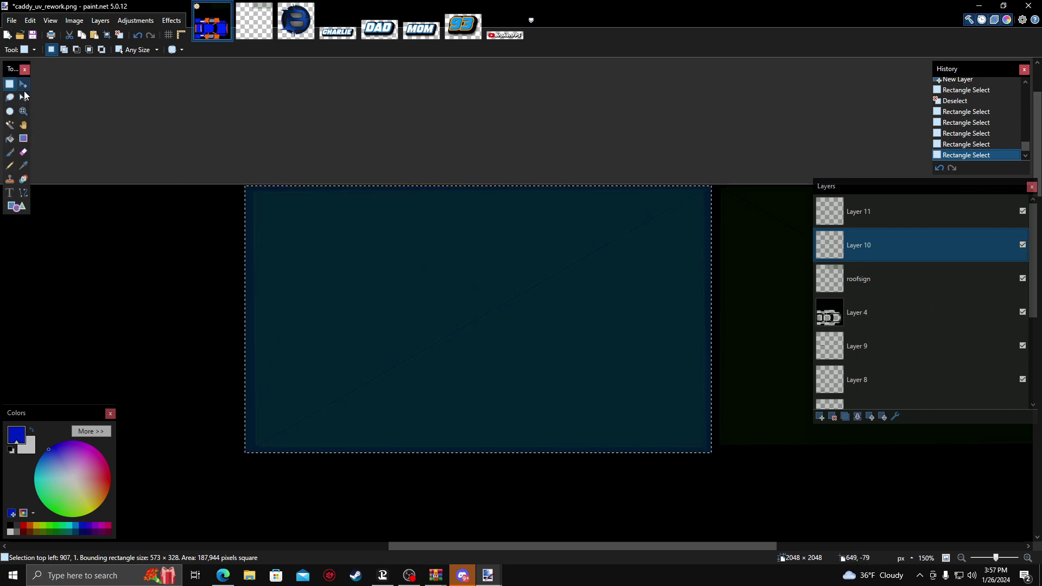
pyautogui.click(9, 139)
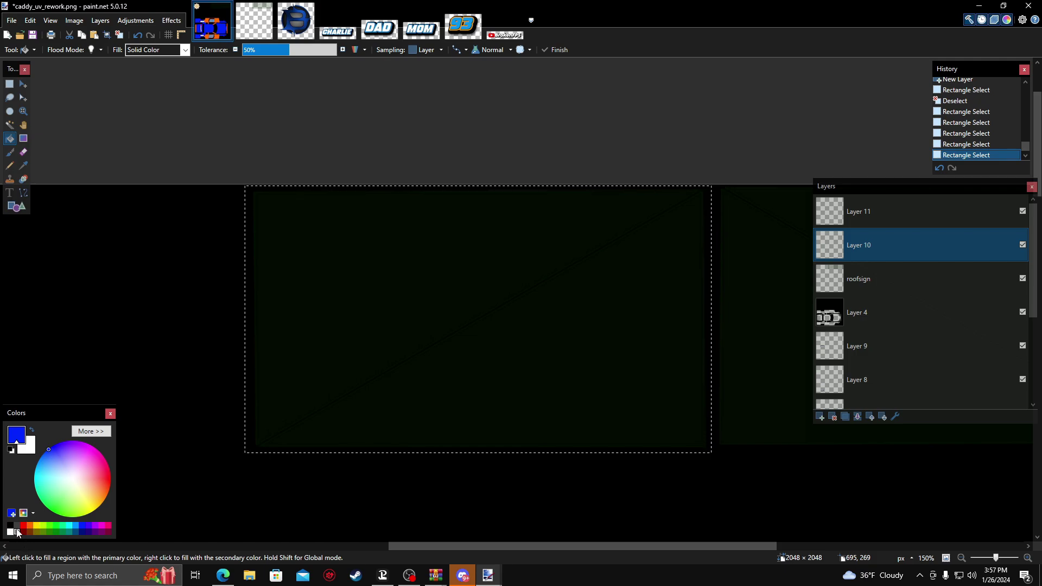
pyautogui.click(18, 531)
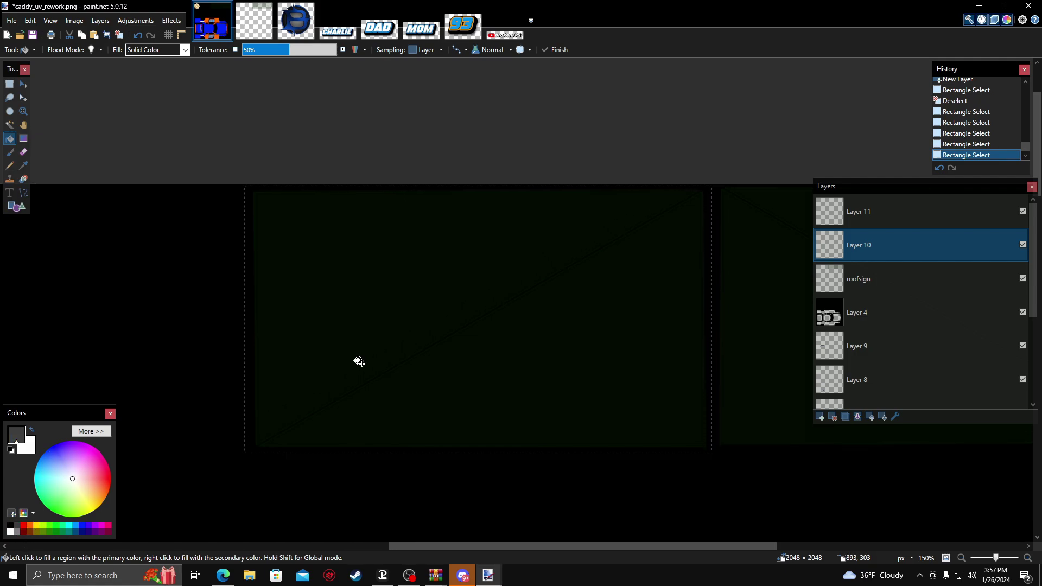
pyautogui.click(480, 296)
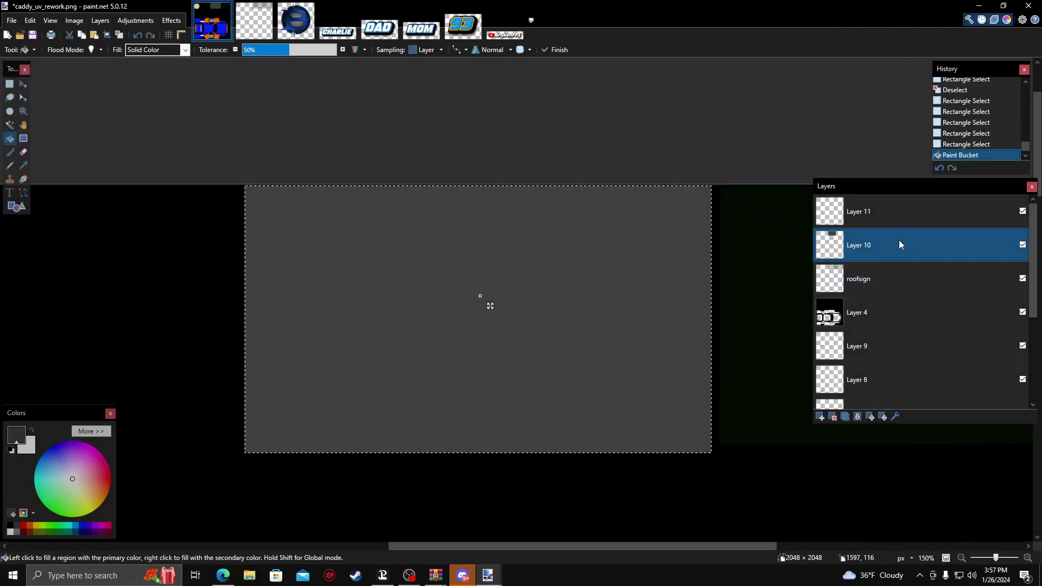
# - On Layer 11, select a rectangle of about 559 × 321 pixels over the right roof sign area and fill it with white
pyautogui.click(934, 217)
pyautogui.moveTo(631, 547); pyautogui.dragTo(783, 552)
pyautogui.press('s')
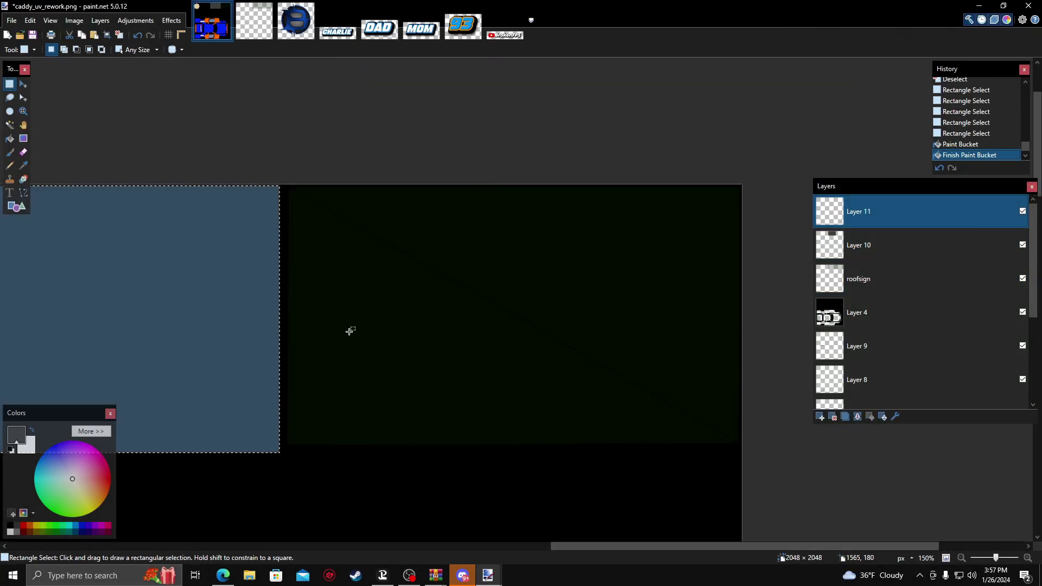
pyautogui.moveTo(288, 185)
pyautogui.mouseDown()
pyautogui.moveTo(300, 313)
pyautogui.moveTo(742, 446)
pyautogui.mouseUp()
pyautogui.press('f')
pyautogui.click(547, 312)
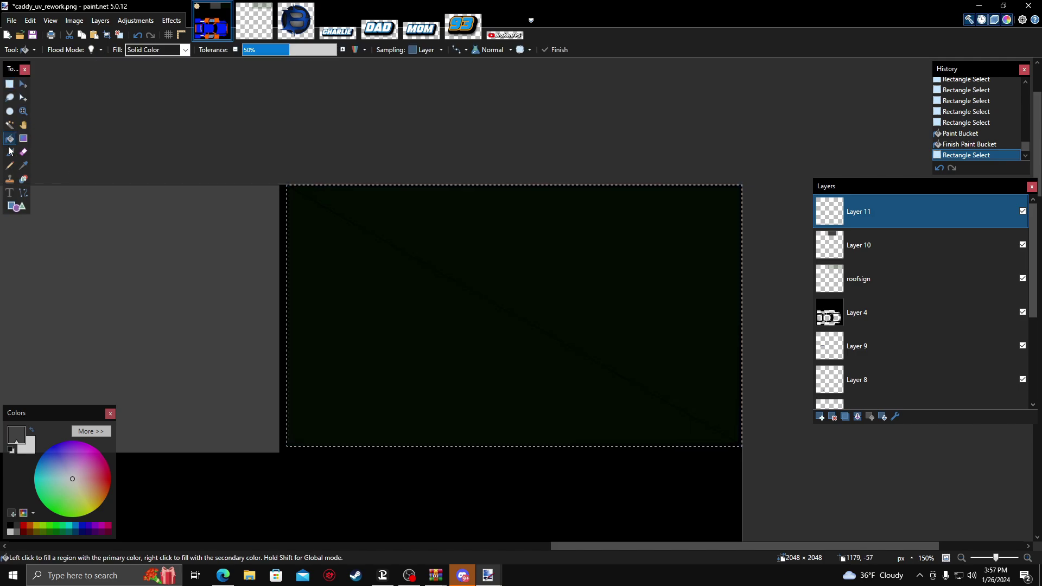
pyautogui.click(10, 532)
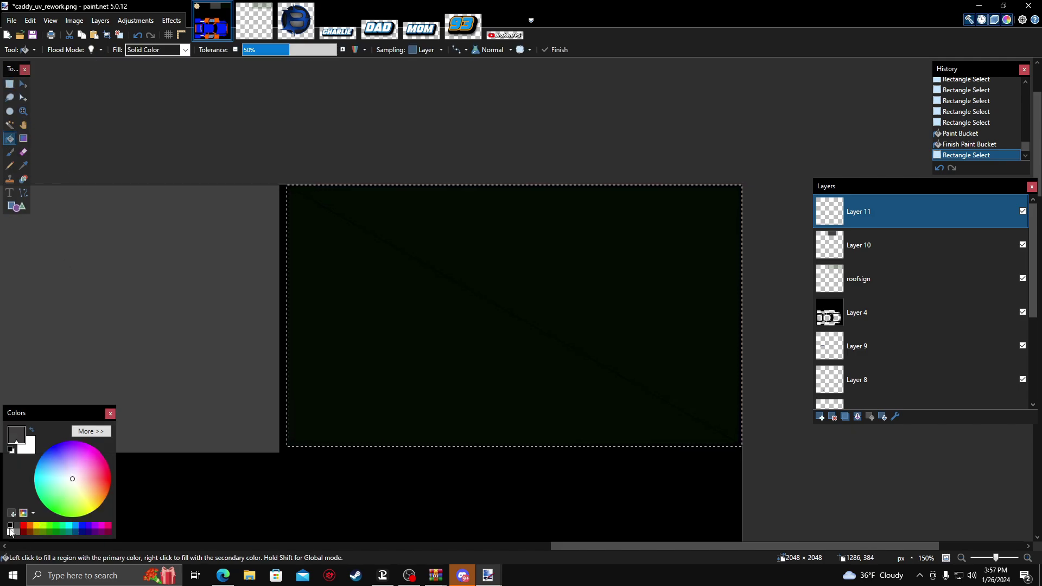
pyautogui.click(535, 310)
# - Add a new layer above Layer 11 and copy the entire 93 logo from its own image
pyautogui.hscroll(-3, 565, 543)
pyautogui.hscroll(-2, 585, 550)
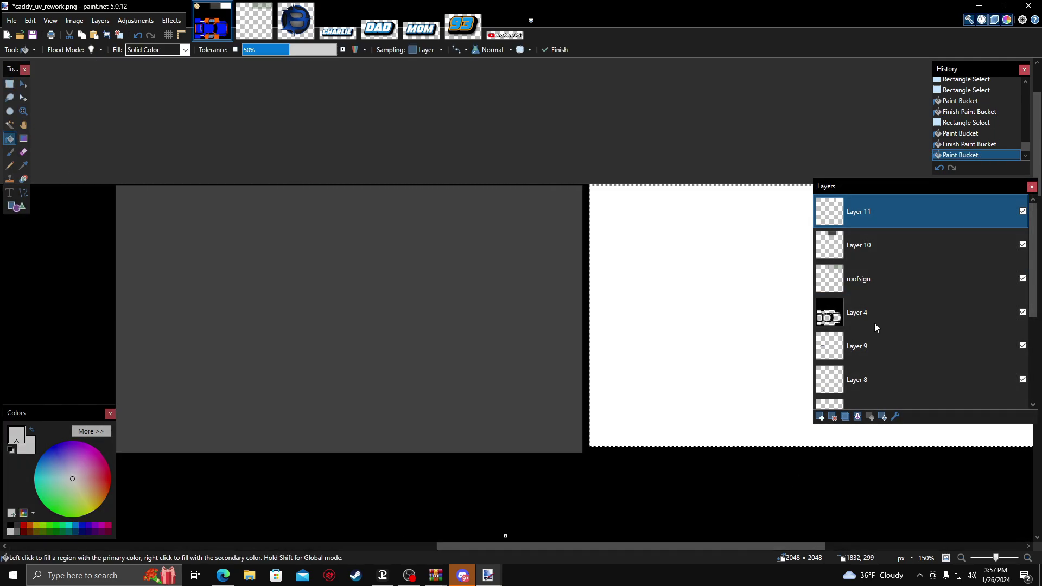
pyautogui.hotkey('ctrl', 'shift', 'n')
pyautogui.hotkey('ctrl', 'shift', 'n')
pyautogui.click(833, 416)
pyautogui.click(463, 25)
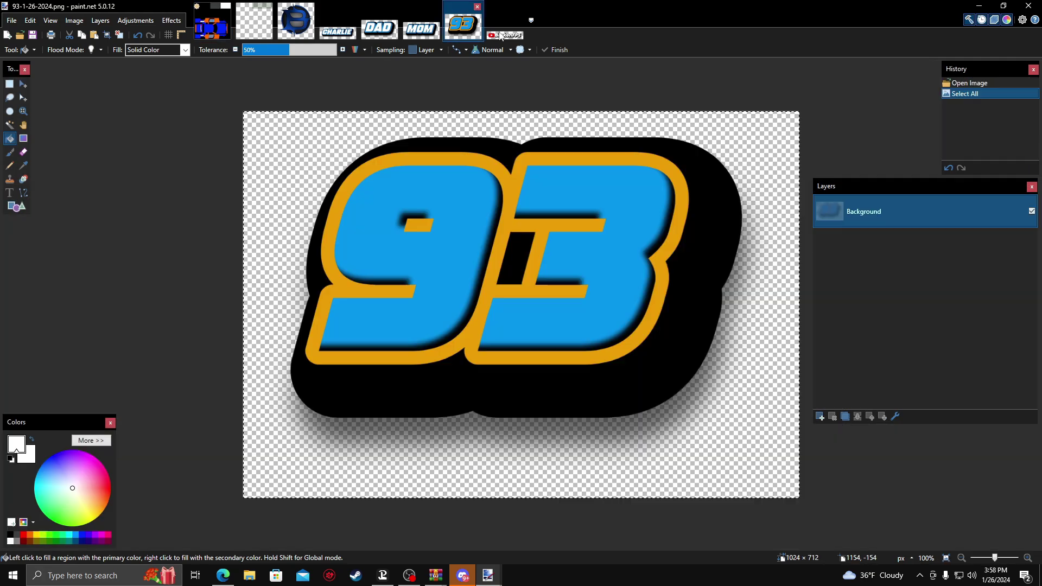
pyautogui.hotkey('ctrl', 'a')
pyautogui.click(208, 31)
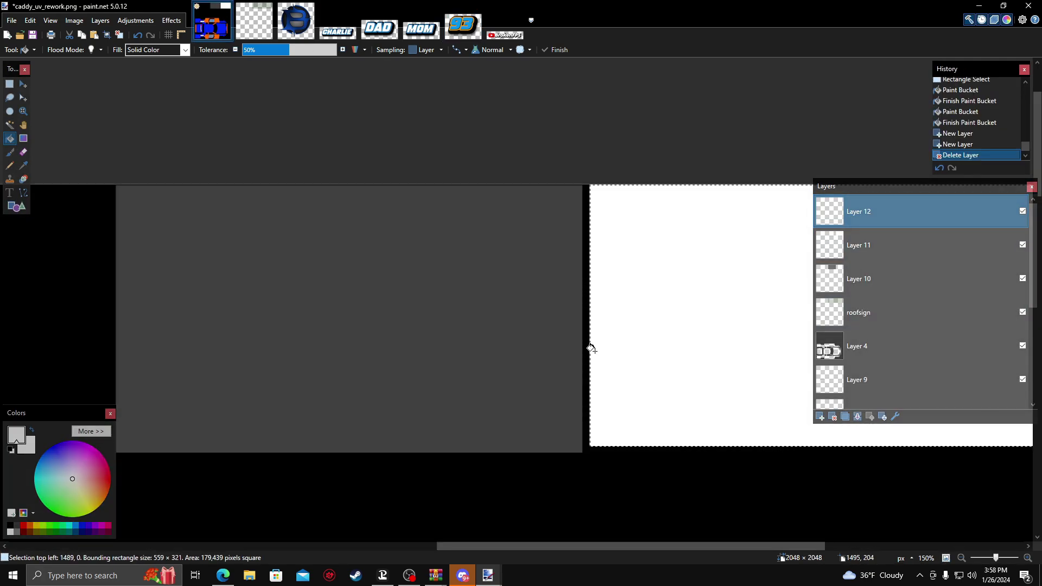
# - Paste the 93 logo on Layer 12, shrink it to about 532 × 370 pixels and place it over the dark gray roof sign area
pyautogui.hotkey('ctrl', 'v')
pyautogui.moveTo(476, 391); pyautogui.dragTo(372, 460)
pyautogui.click(985, 563)
pyautogui.hotkey('ctrl', '+')
pyautogui.hotkey('ctrl', '+')
pyautogui.hotkey('ctrl', '+')
pyautogui.hotkey('ctrl', '+')
pyautogui.hotkey('ctrl', '+')
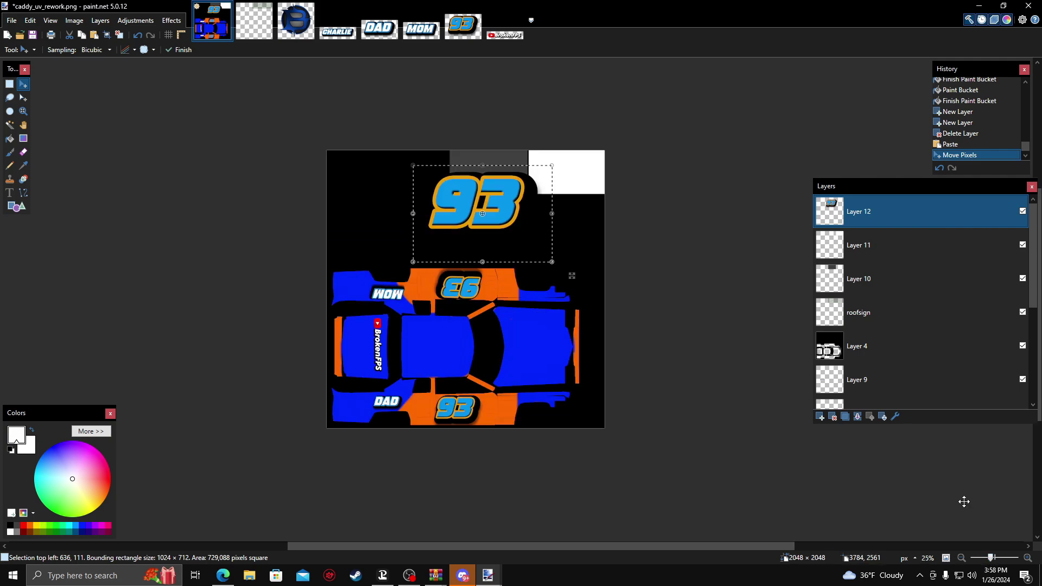
pyautogui.moveTo(489, 320); pyautogui.dragTo(486, 317)
pyautogui.moveTo(429, 282); pyautogui.dragTo(482, 264)
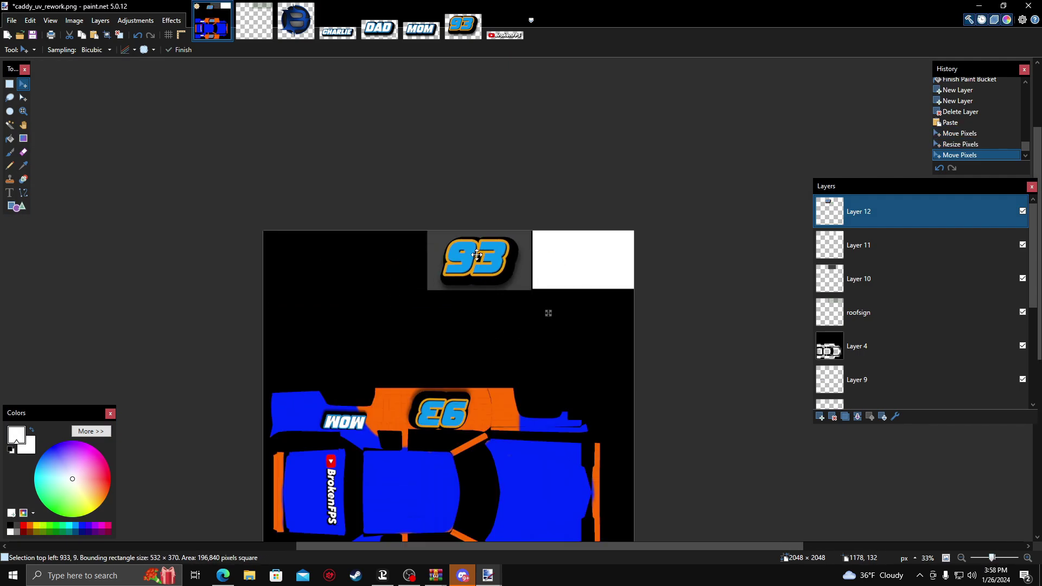
# - Add Layer 13, copy the resized 93 logo from Layer 12 onto it, place it over the white roof sign area and deselect
pyautogui.click(820, 417)
pyautogui.click(900, 239)
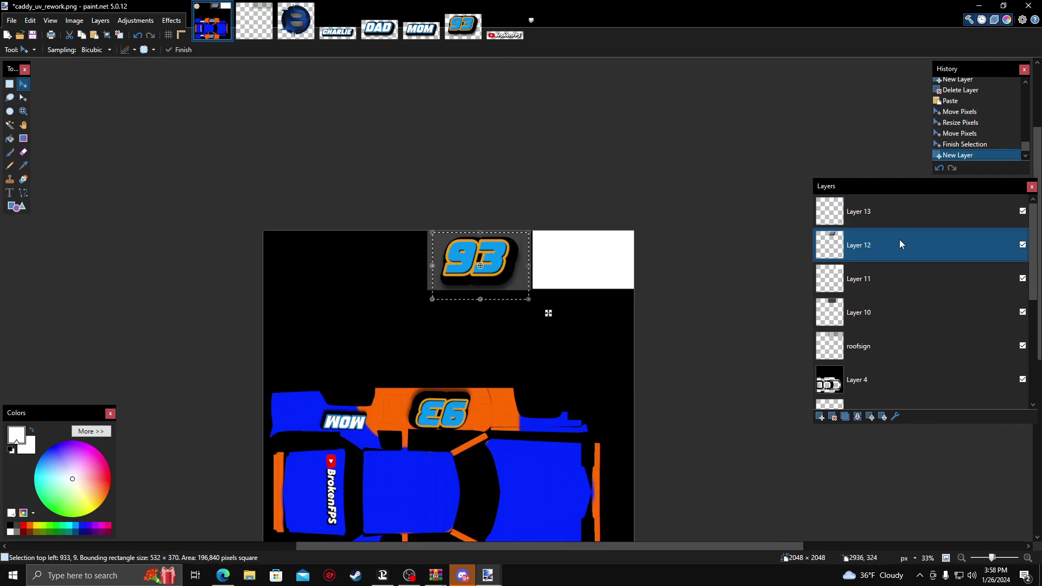
pyautogui.click(905, 207)
pyautogui.hotkey('ctrl', 'v')
pyautogui.moveTo(600, 264); pyautogui.dragTo(708, 263)
pyautogui.hotkey('ctrl', 'd')
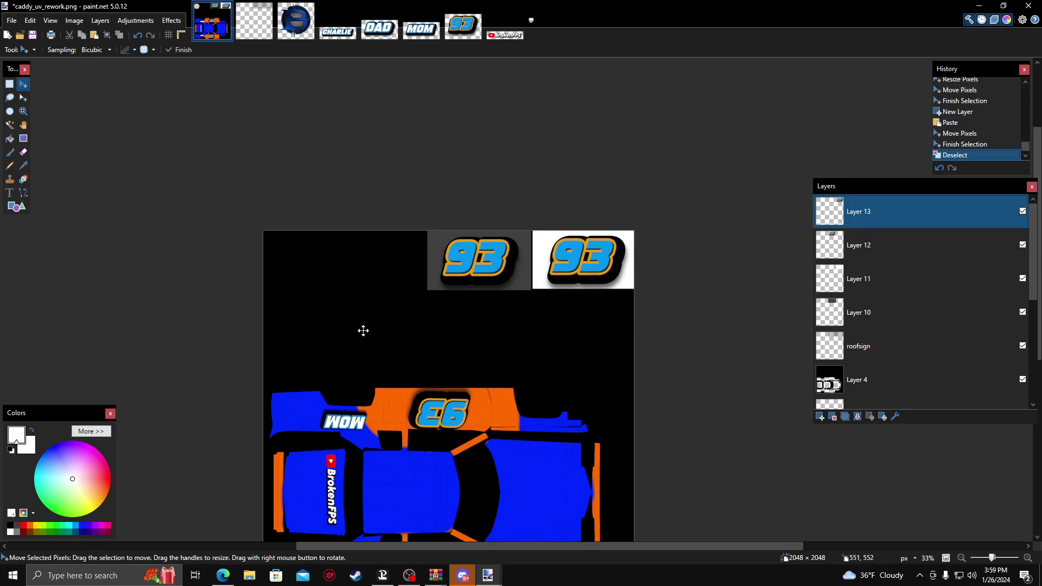
# - Check what Layer 5, Layer 6, Layer 3 and Background contribute by switching each one's visibility off and on
pyautogui.scroll(-3, 363, 336)
pyautogui.scroll(-5, 929, 315)
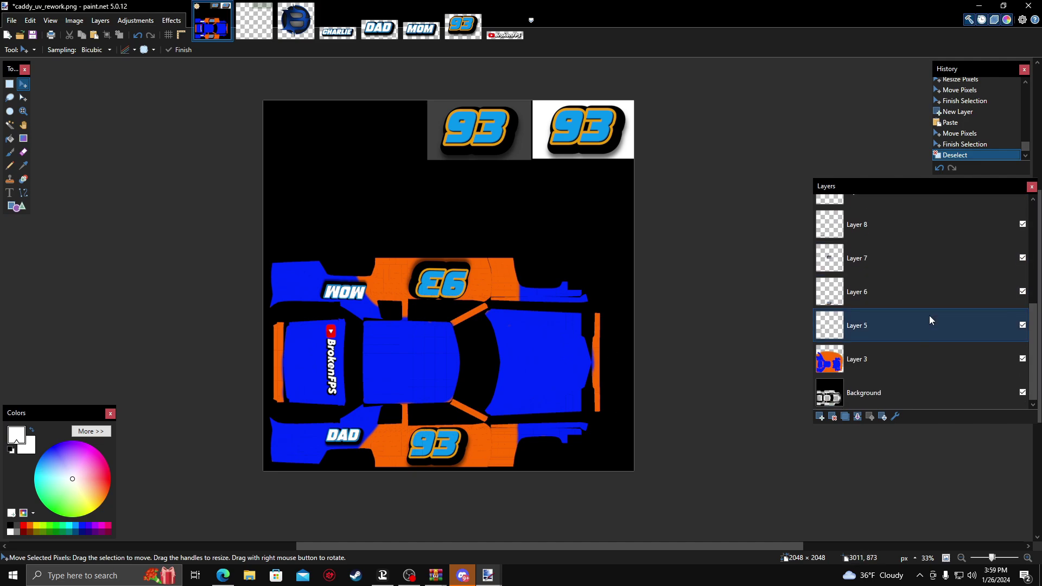
pyautogui.click(937, 348)
pyautogui.doubleClick(1023, 326)
pyautogui.doubleClick(1023, 291)
pyautogui.doubleClick(1022, 359)
pyautogui.click(1022, 393)
pyautogui.click(1023, 393)
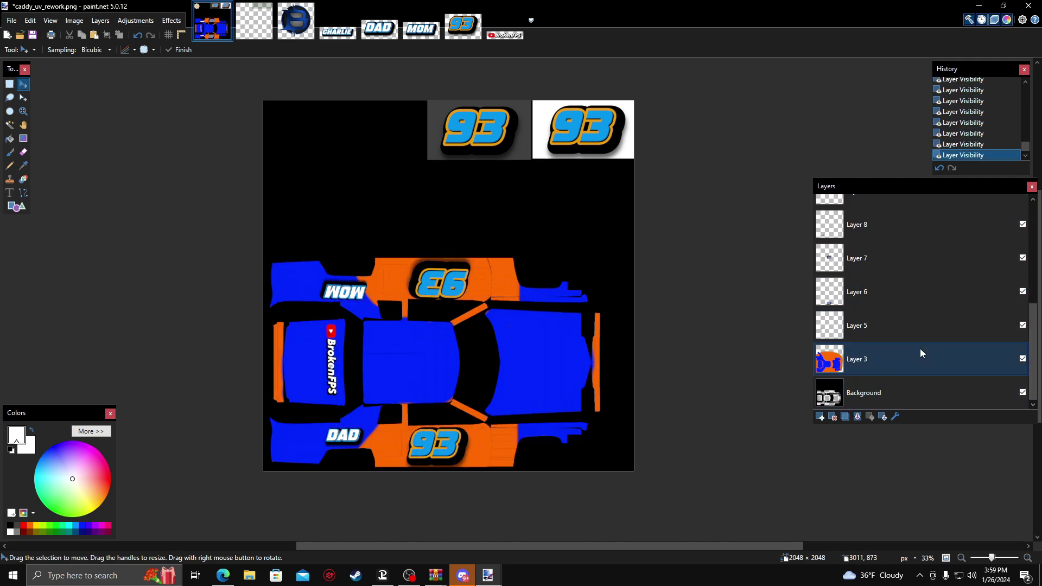
# - Hide Layer 4, the template layer that masks the paint outside the car panels
pyautogui.scroll(5, 955, 301)
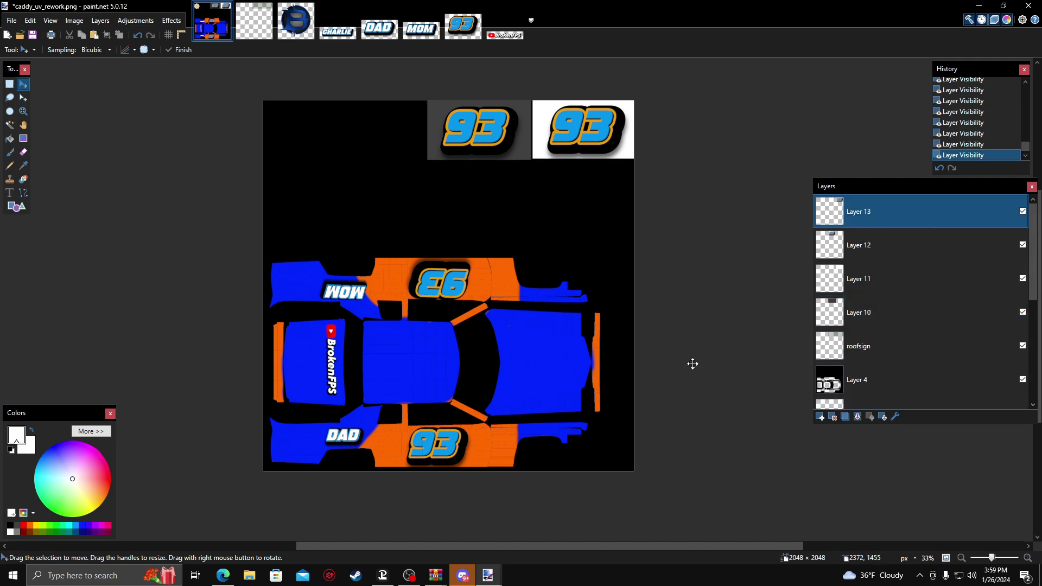
pyautogui.scroll(-5, 884, 357)
pyautogui.scroll(5, 884, 356)
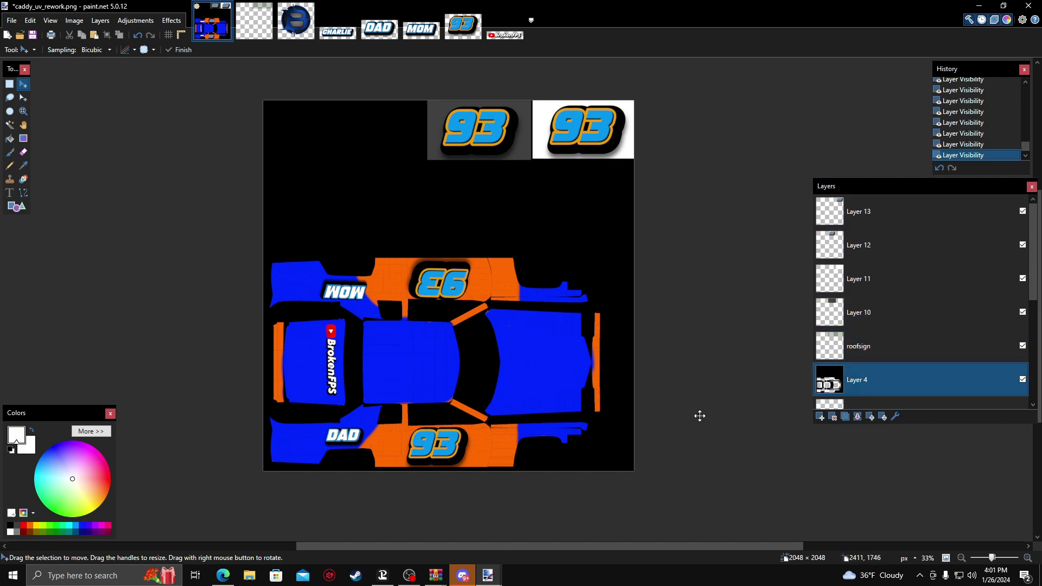
pyautogui.scroll(-5, 950, 353)
pyautogui.scroll(3, 950, 352)
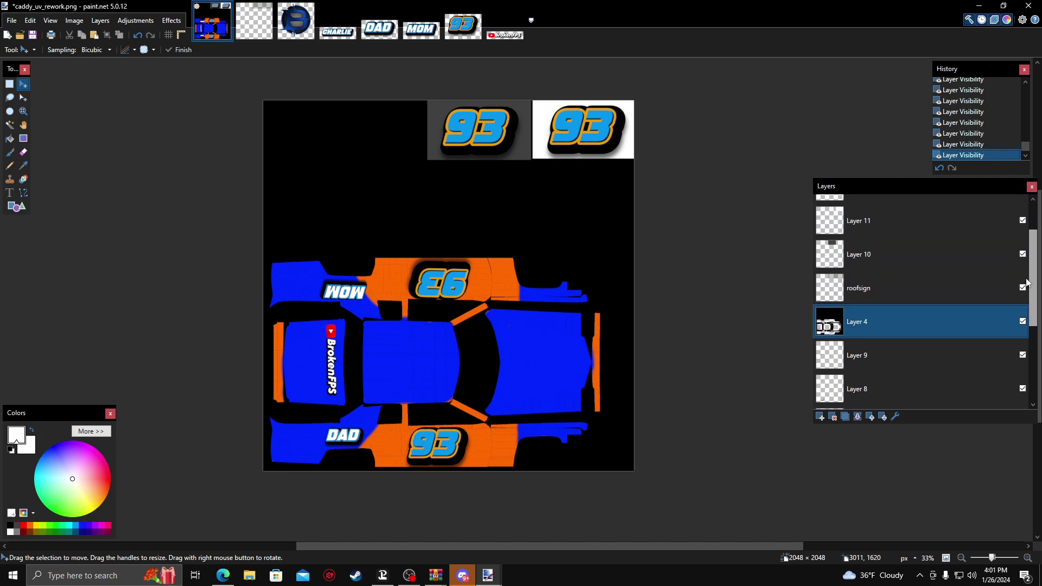
pyautogui.click(1022, 321)
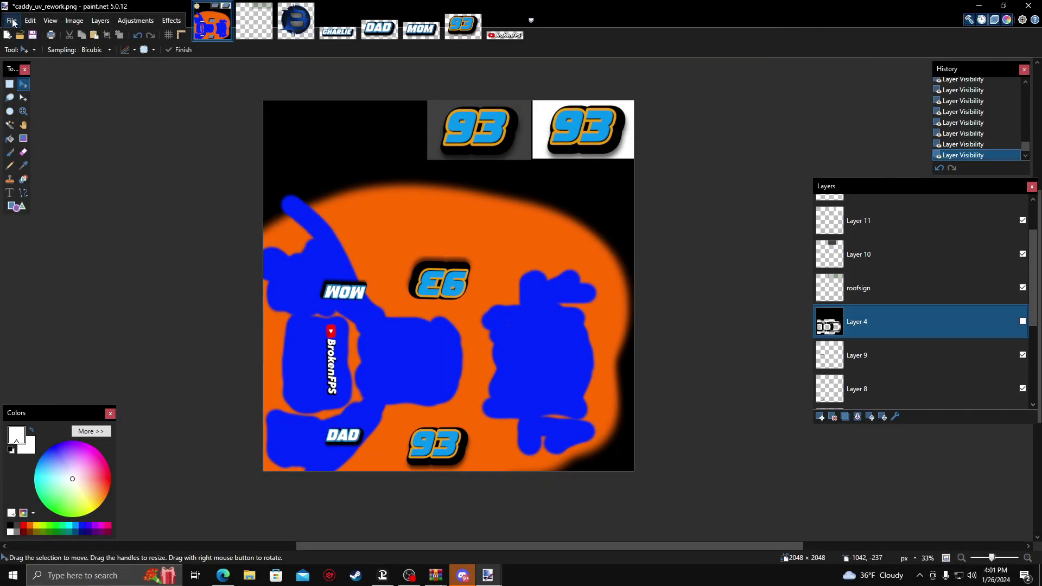
# - Save the skin image under the name tut in DirectDraw Surface (DDS) format in the mod's vehicles/caddy/tut folder
pyautogui.click(13, 23)
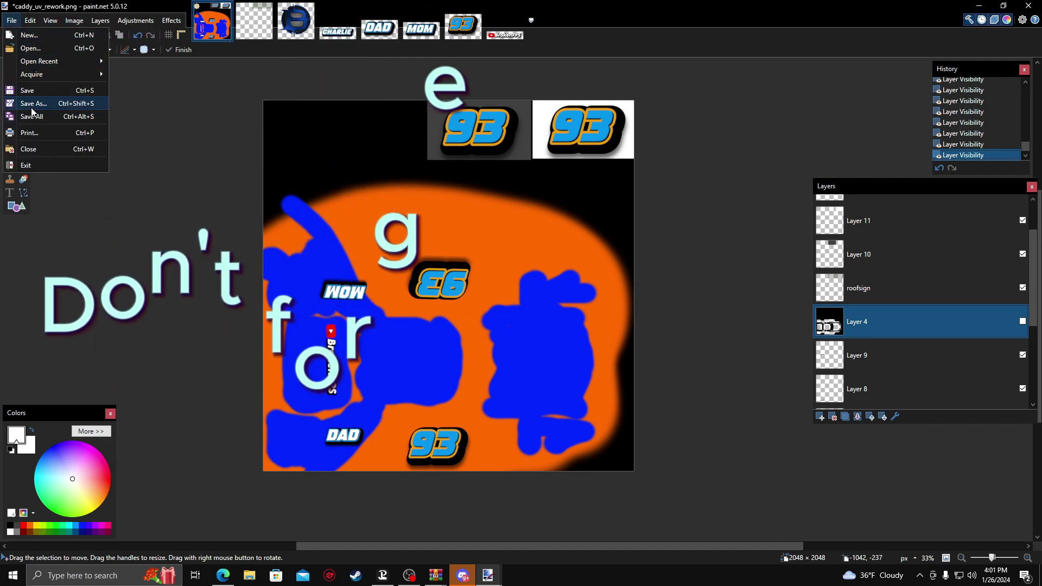
pyautogui.click(31, 106)
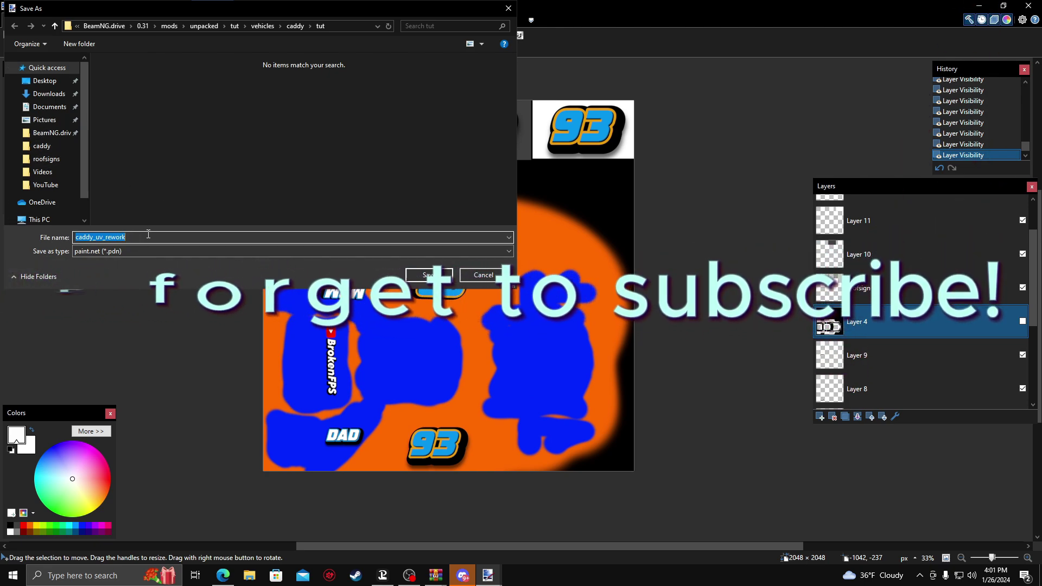
pyautogui.press('BackSpace')
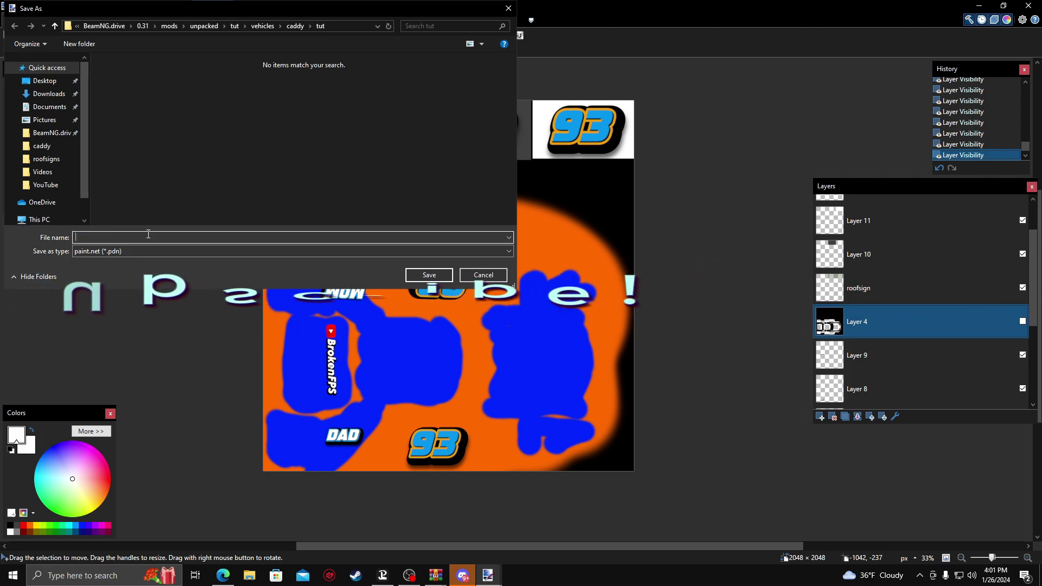
pyautogui.write('tut.dds')
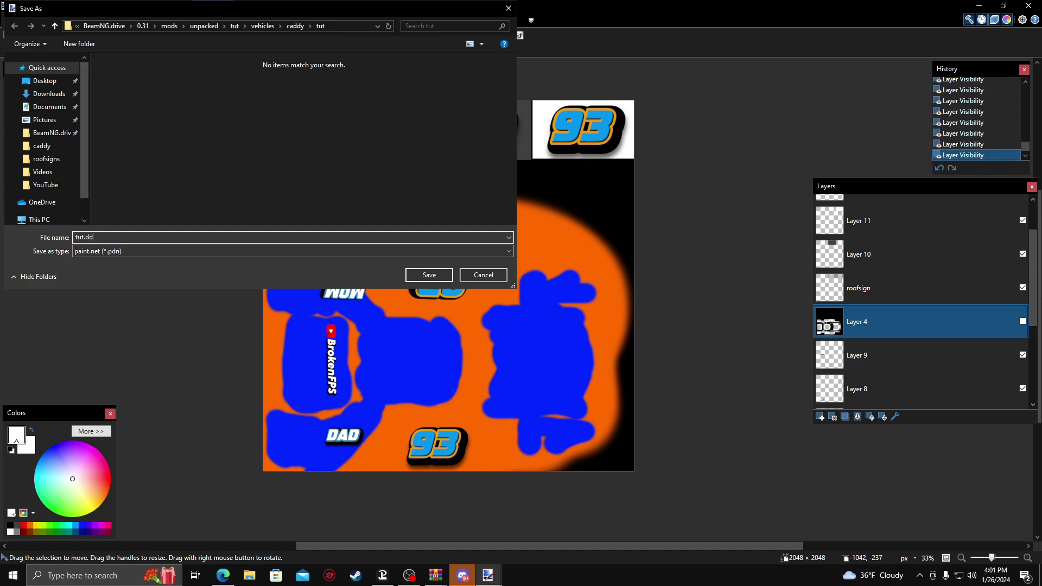
pyautogui.click(162, 253)
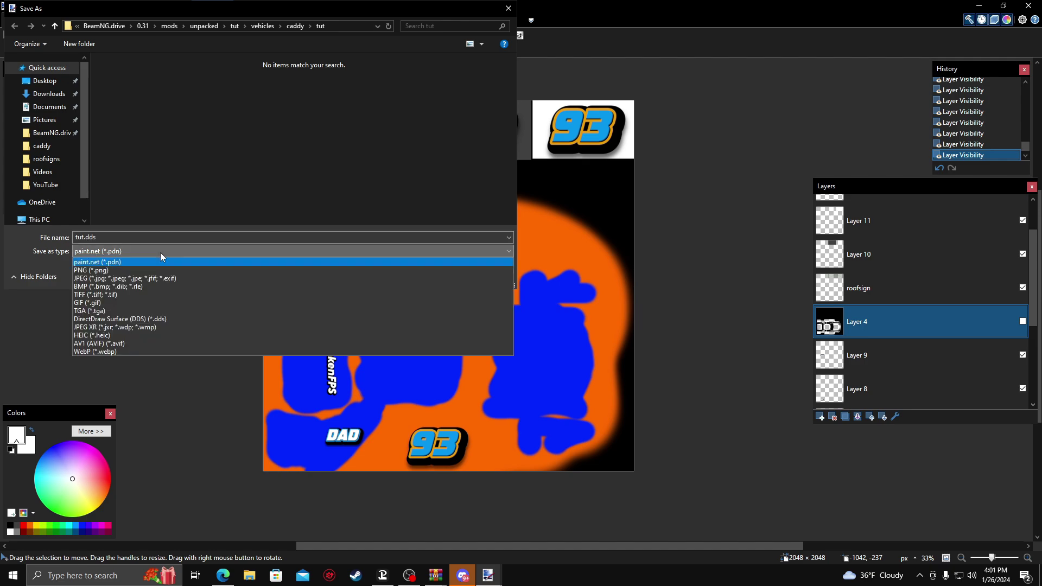
pyautogui.click(137, 320)
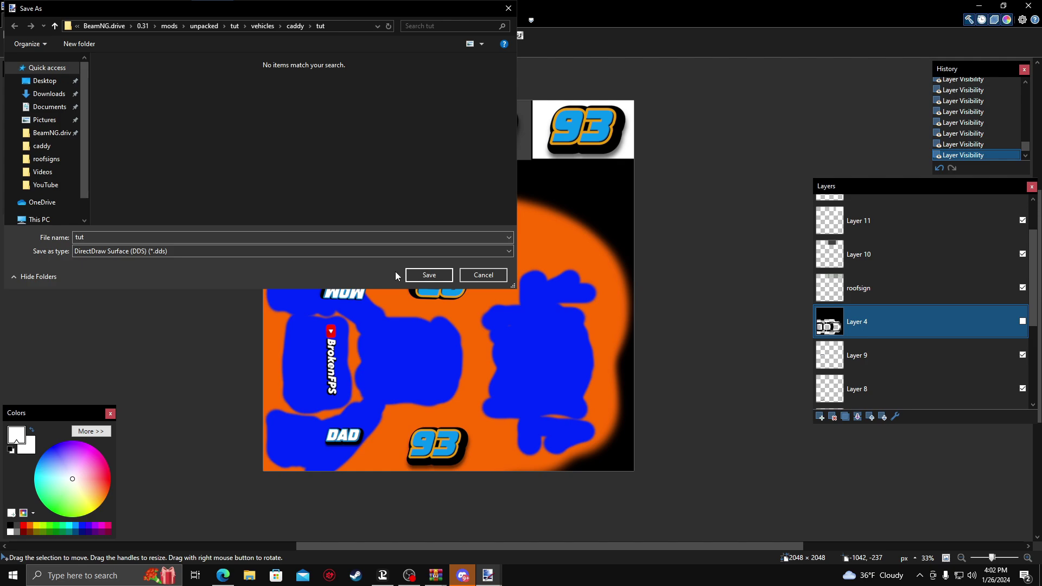
pyautogui.click(433, 276)
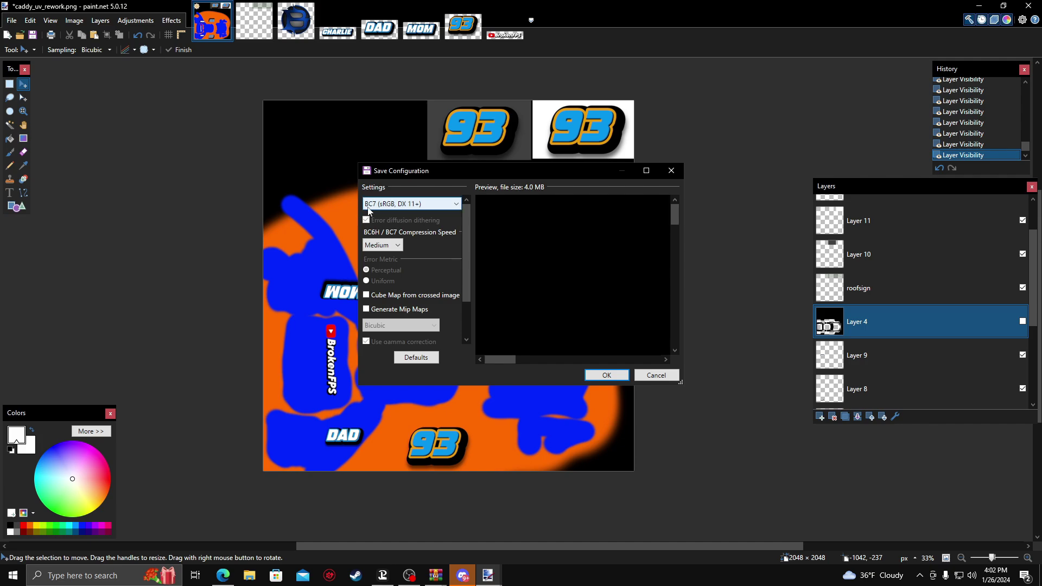
# - Accept the BC7 (sRGB, DX 11+) format with Medium compression speed and flatten the image to complete the DDS save
pyautogui.click(429, 204)
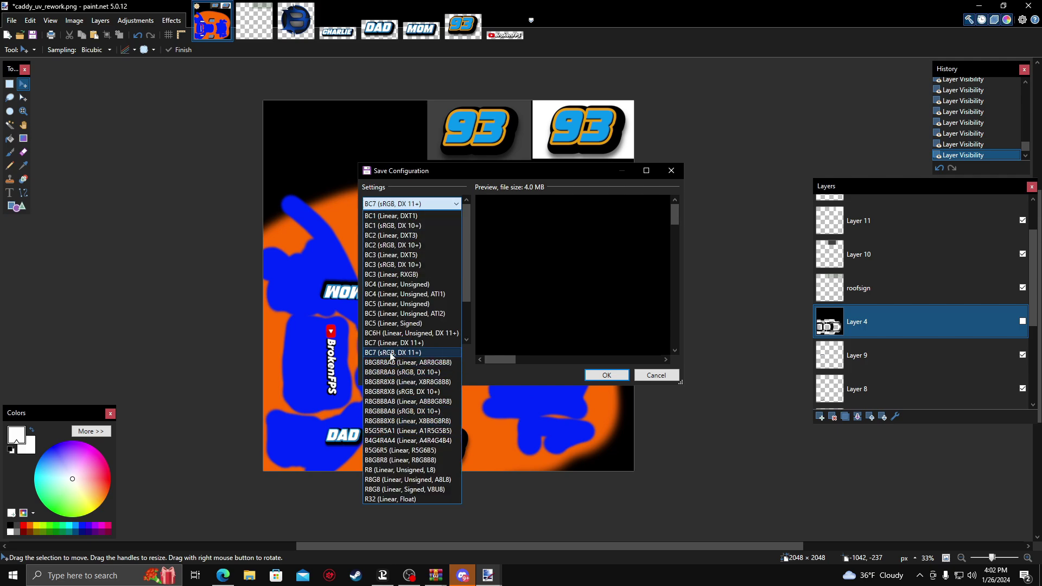
pyautogui.click(428, 193)
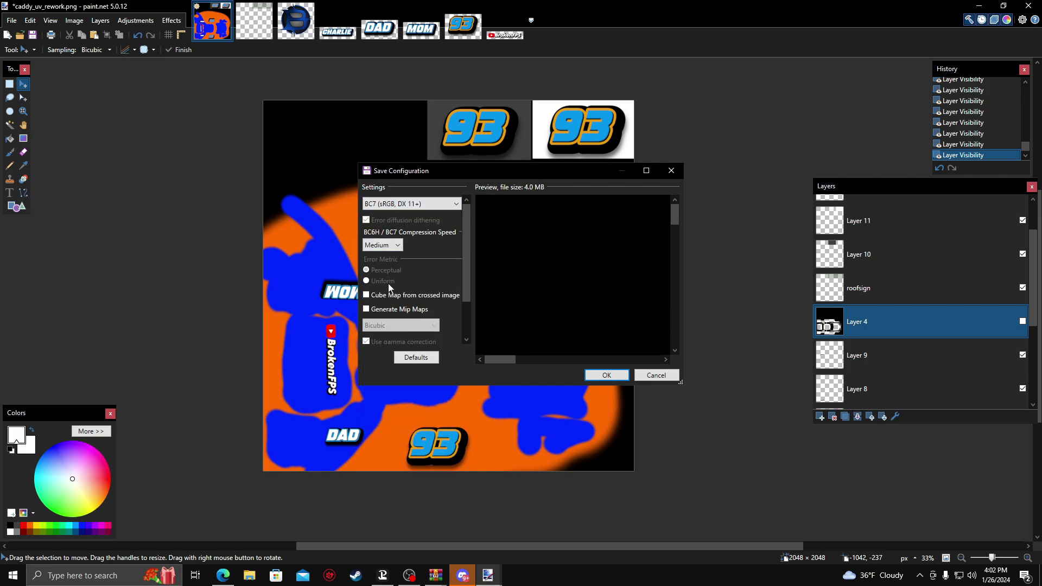
pyautogui.click(608, 375)
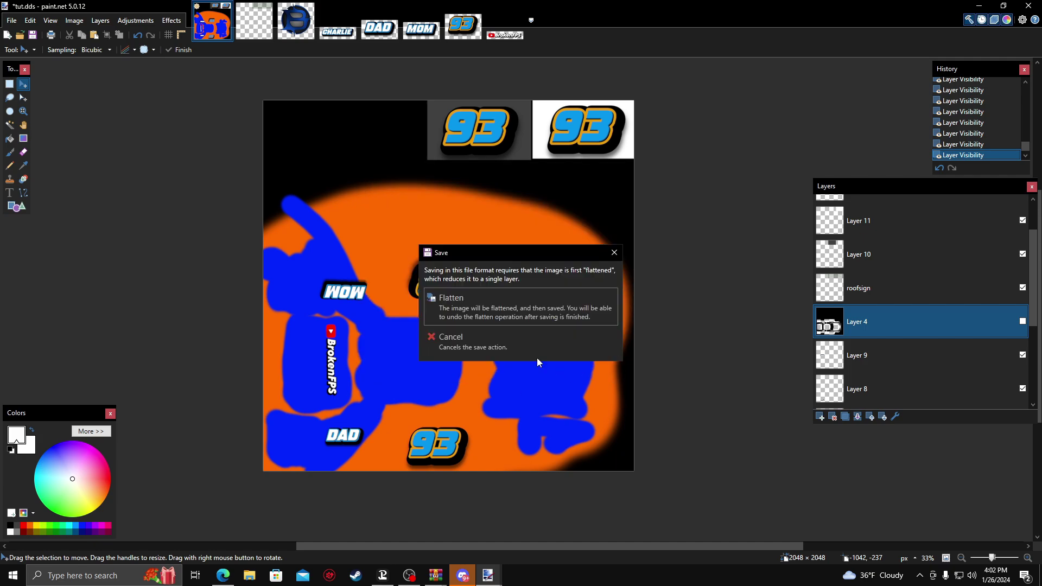
pyautogui.click(497, 309)
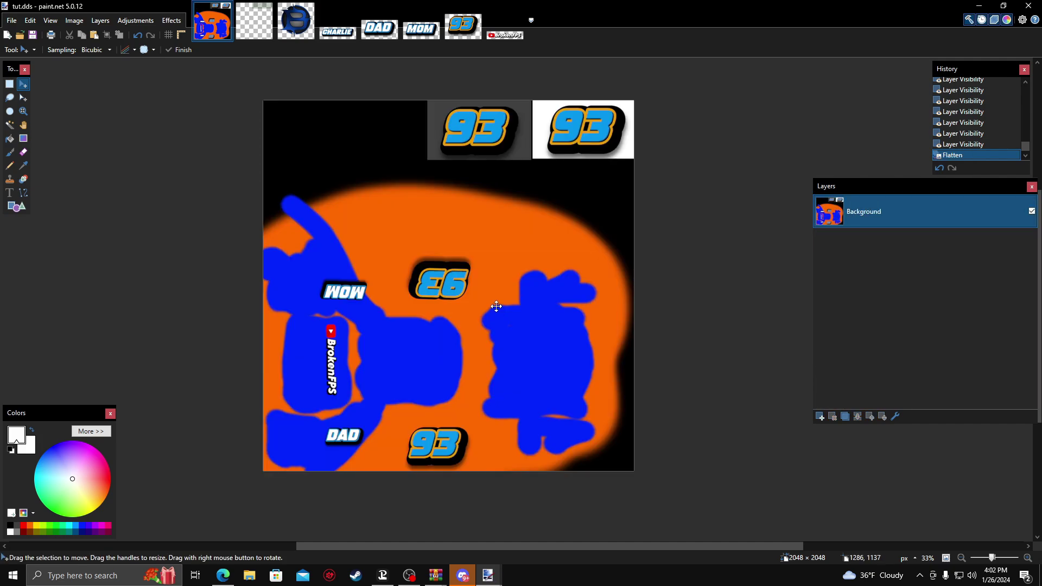
# - Switch to File Explorer and open the BeamNG.drive folder 0.31/mods/unpacked/tut/vehicles/caddy/tut
pyautogui.click(979, 5)
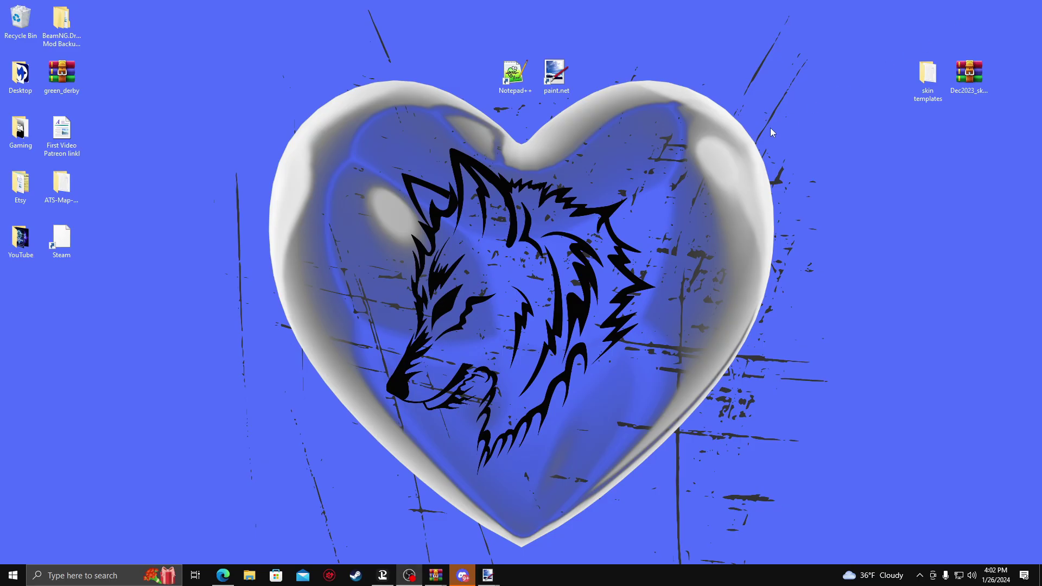
pyautogui.click(249, 575)
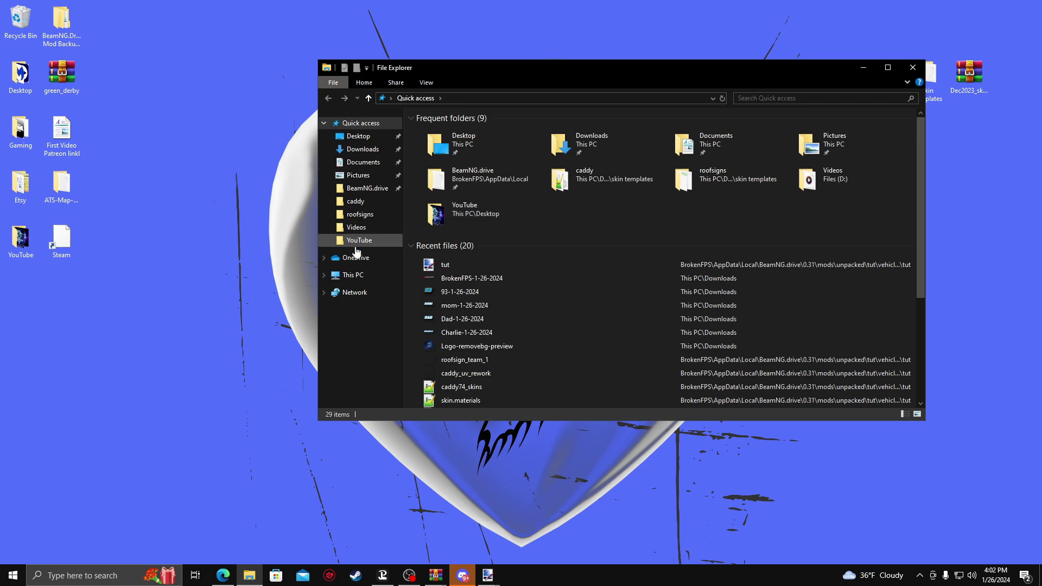
pyautogui.click(367, 190)
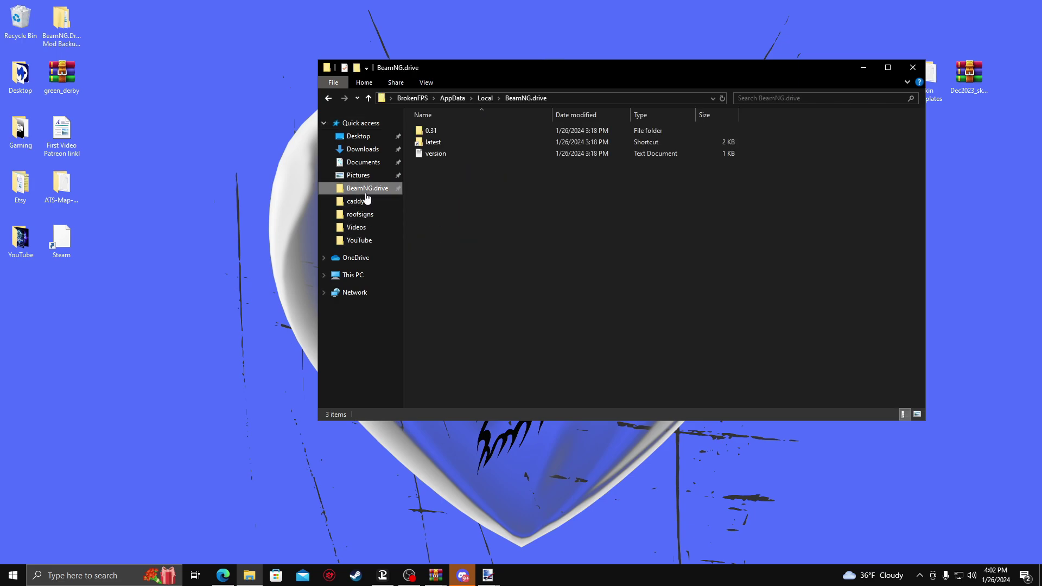
pyautogui.doubleClick(448, 144)
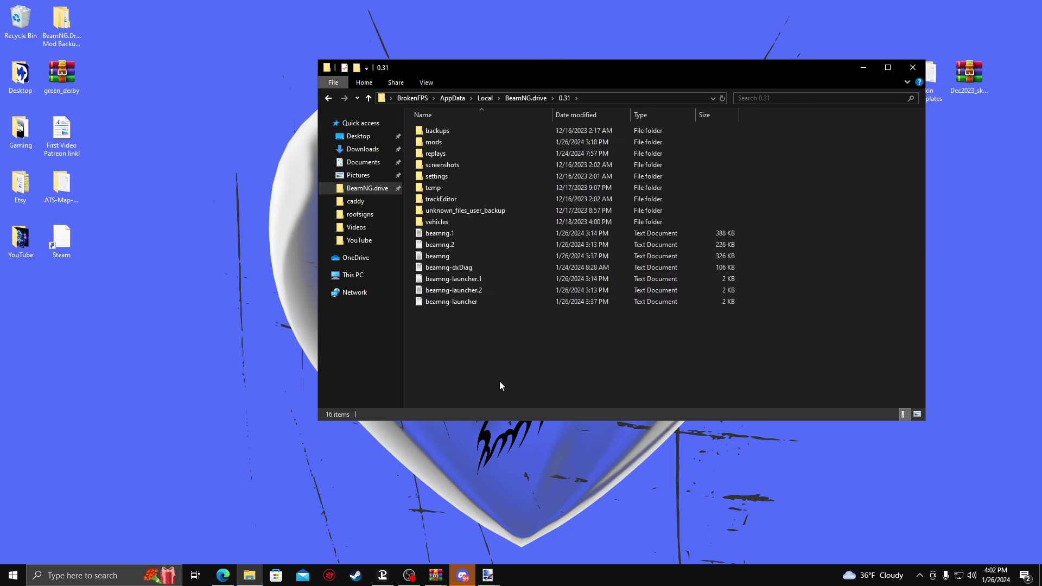
pyautogui.doubleClick(434, 140)
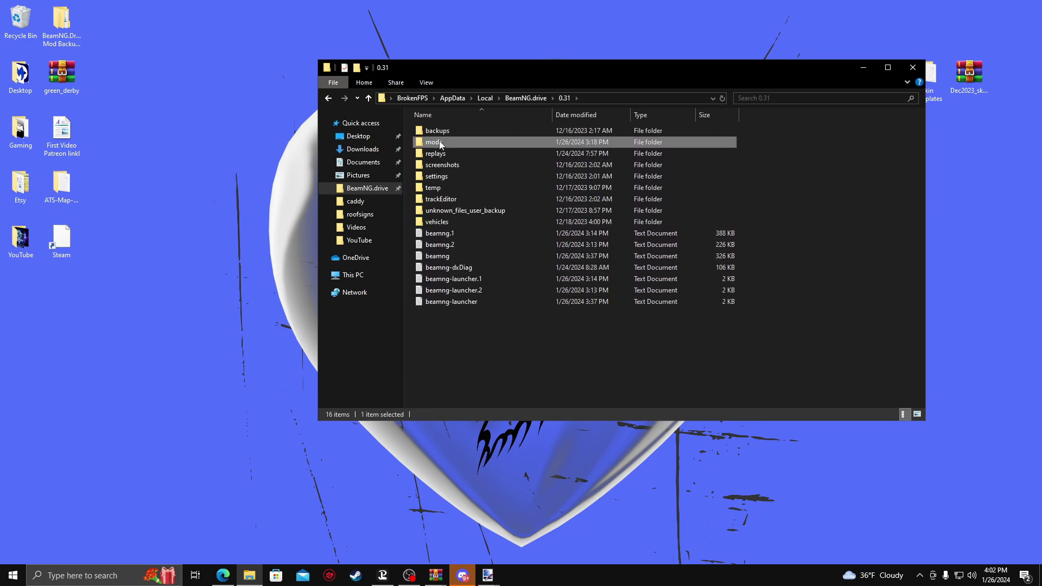
pyautogui.moveTo(478, 145)
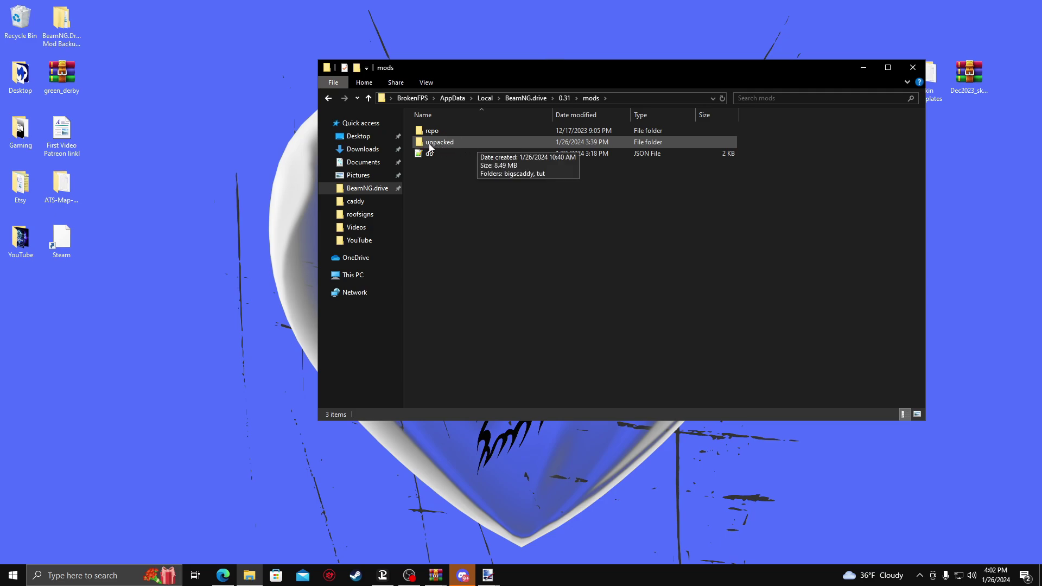
pyautogui.doubleClick(453, 143)
pyautogui.doubleClick(462, 144)
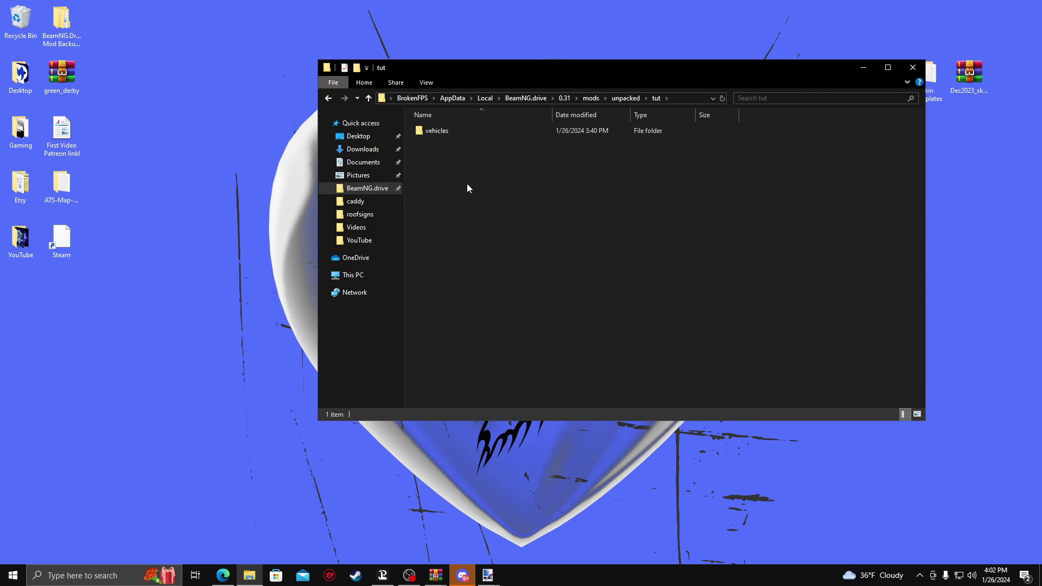
pyautogui.doubleClick(461, 133)
pyautogui.doubleClick(459, 131)
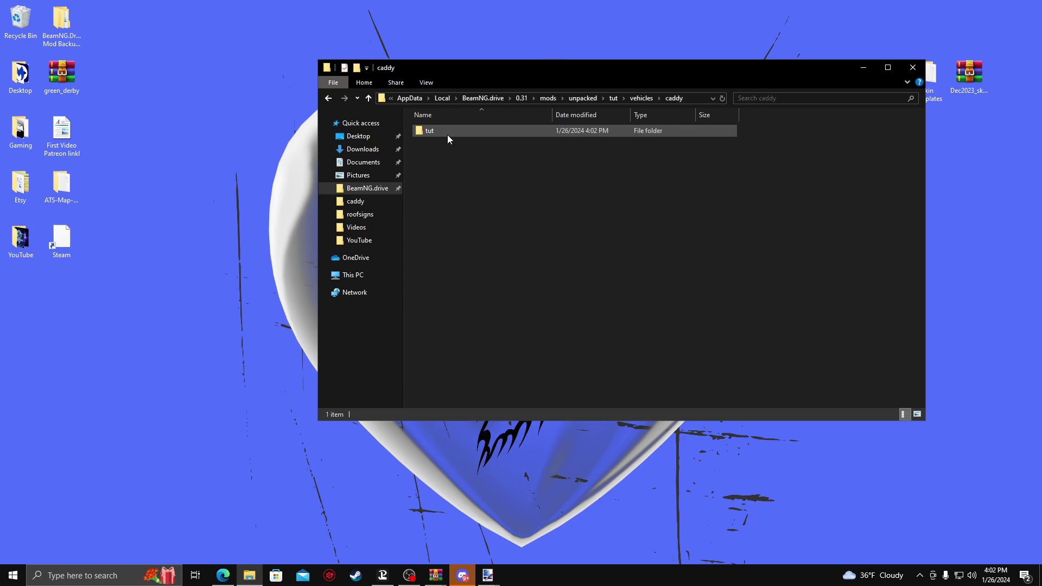
pyautogui.doubleClick(448, 137)
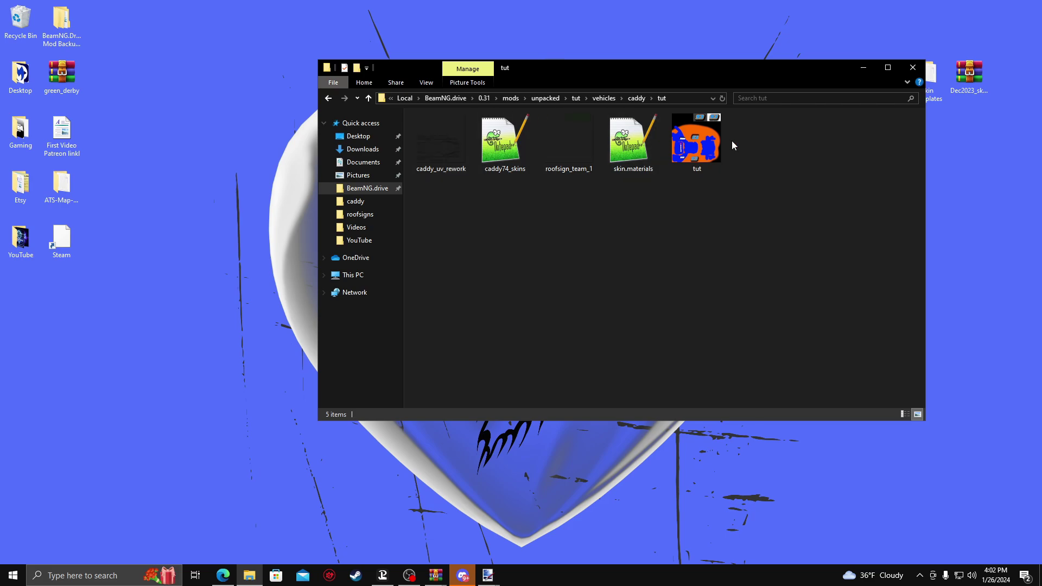
# - Delete the roofsign_team_1 image from the mod's tut skin folder
pyautogui.rightClick(570, 146)
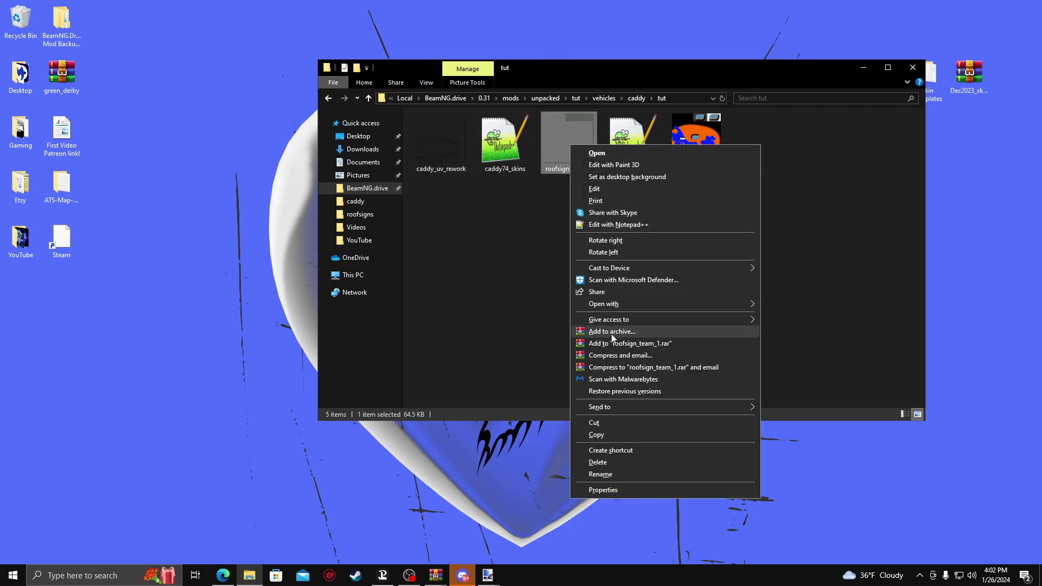
pyautogui.click(599, 462)
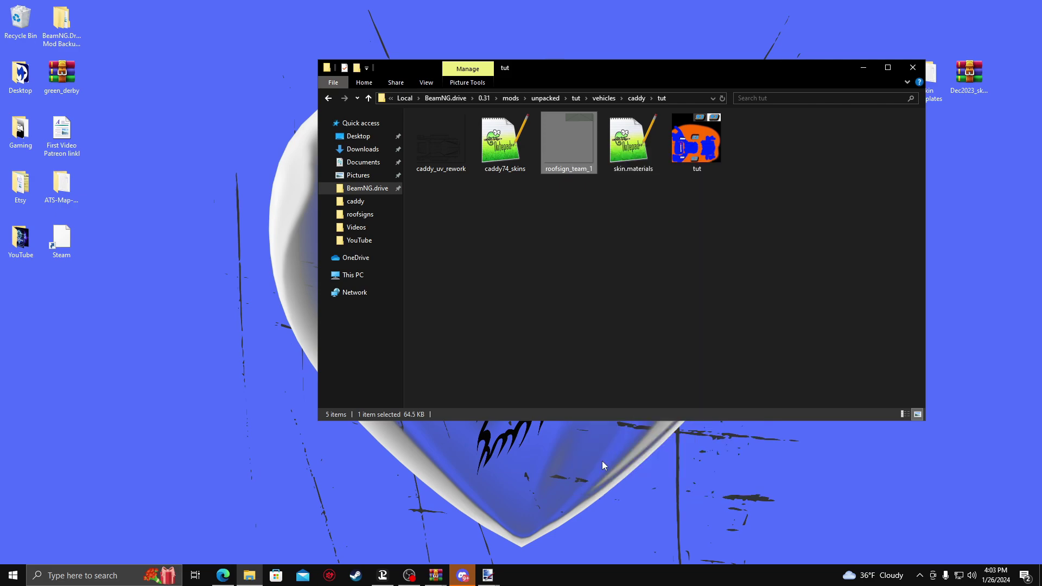
# - Delete the caddy_uv_rework image from the mod's tut skin folder and close the File Explorer window
pyautogui.click(438, 155)
pyautogui.rightClick(437, 154)
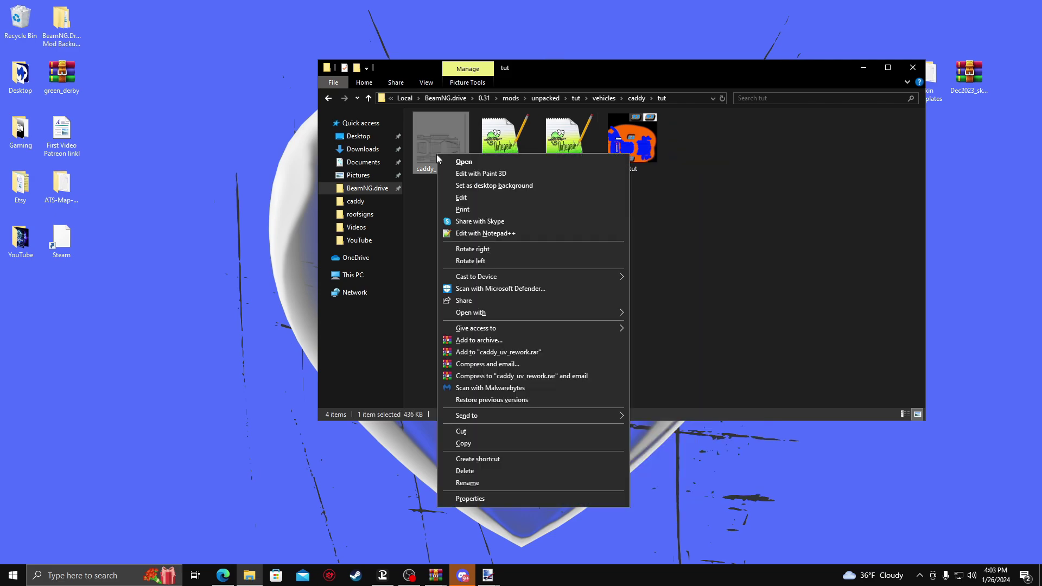
pyautogui.click(480, 470)
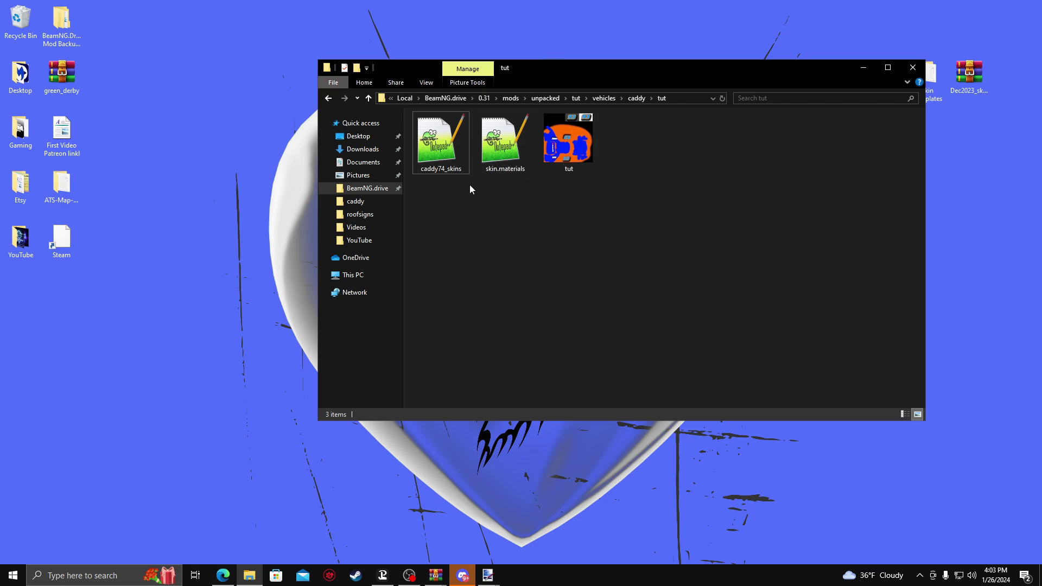
pyautogui.click(913, 67)
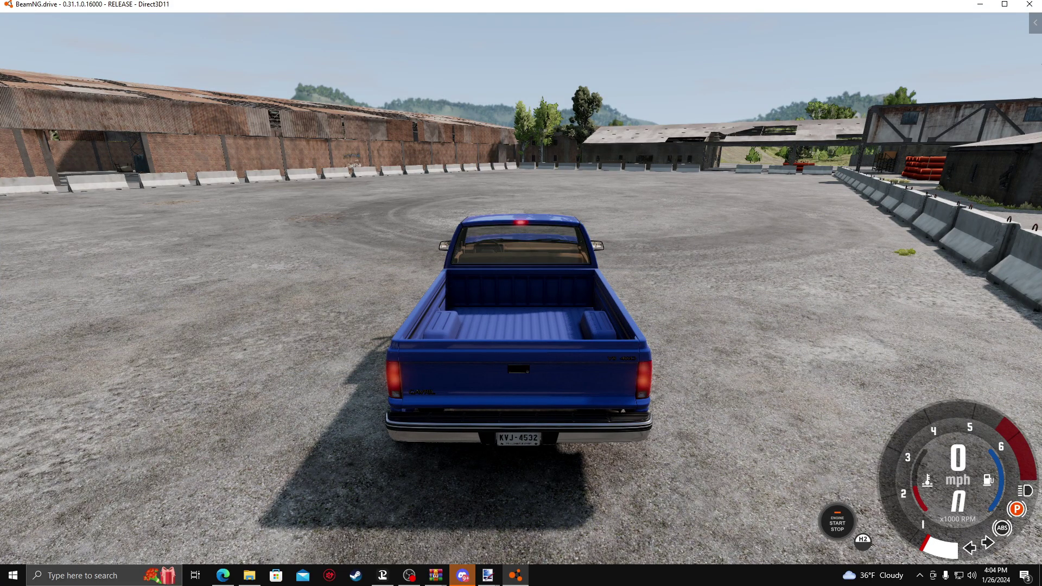
# - In BeamNG.drive, replace the current pickup with the Custom Cat 1 configuration of the 71-76 Cadillac
pyautogui.press('Escape')
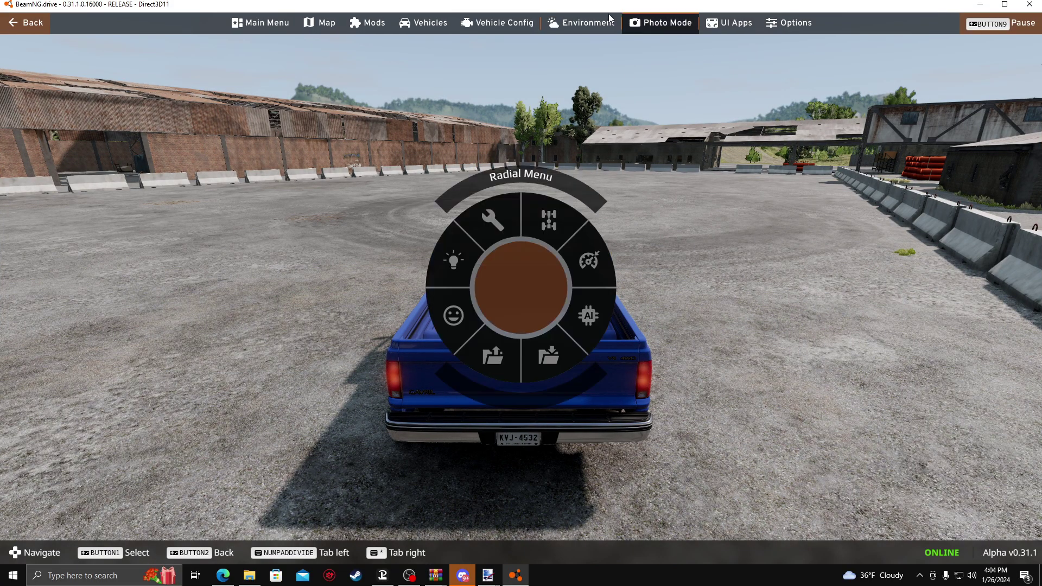
pyautogui.click(435, 27)
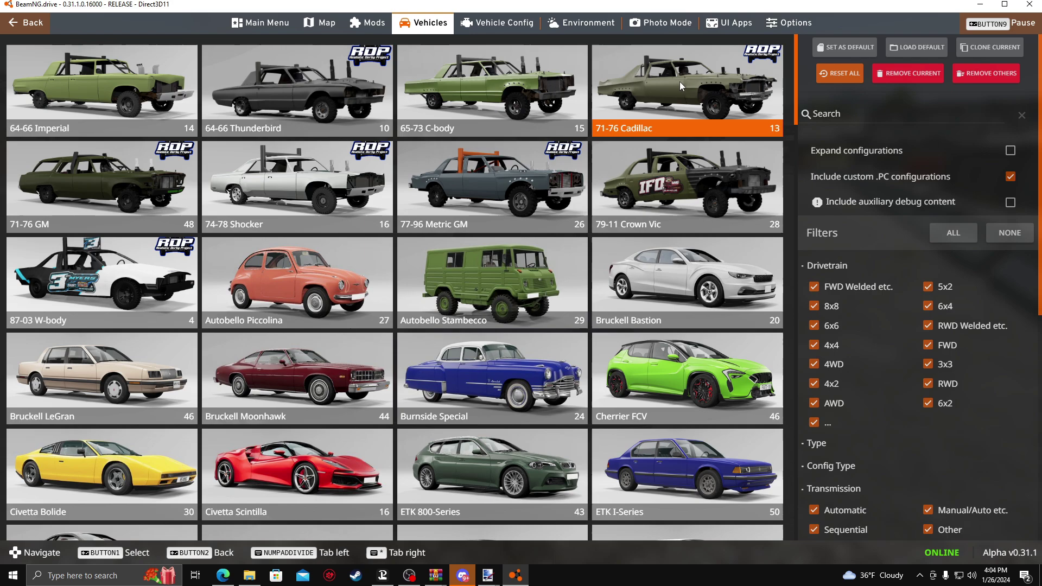
pyautogui.click(680, 81)
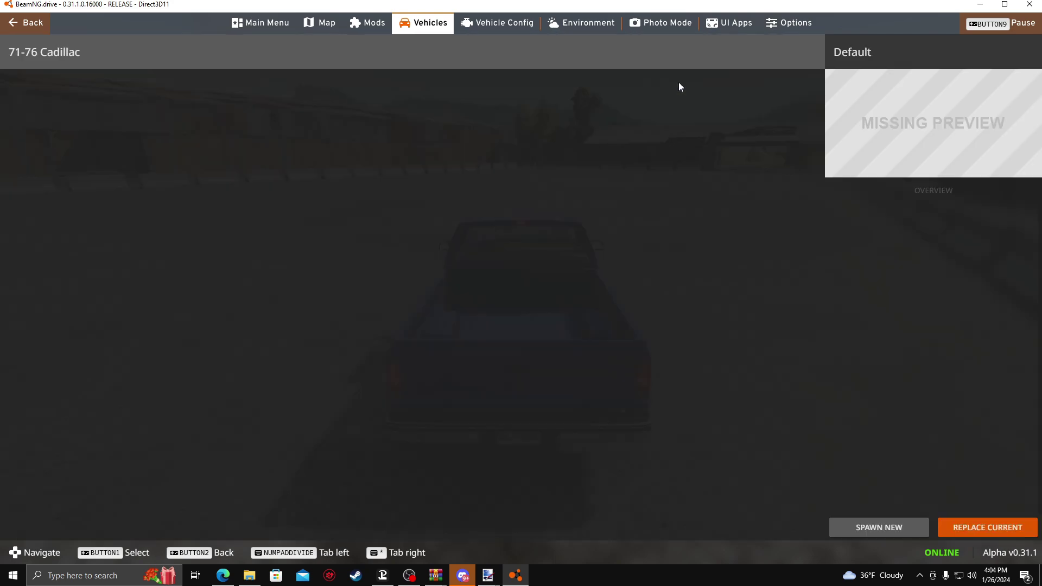
pyautogui.click(138, 125)
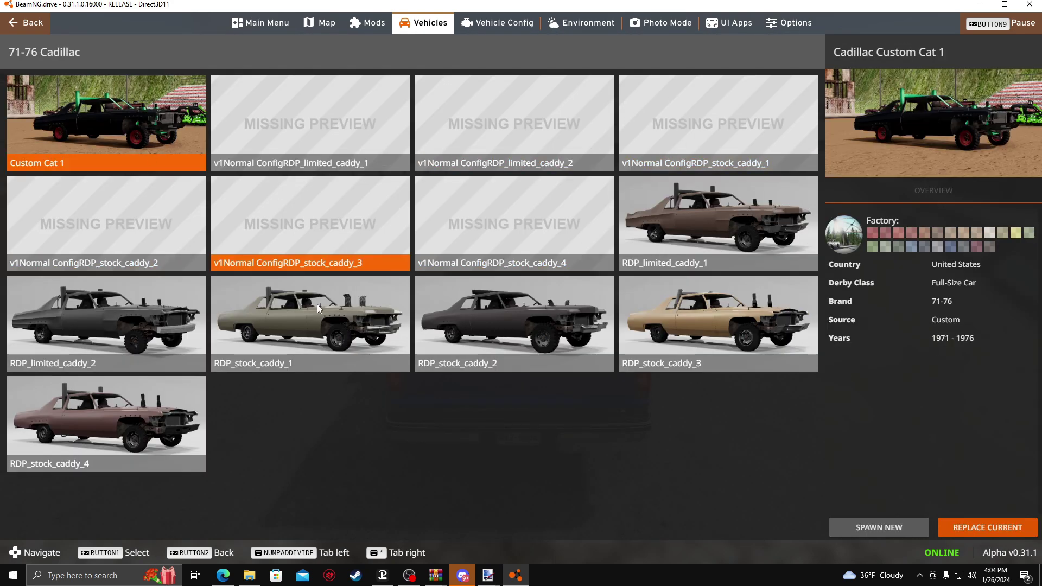
pyautogui.click(1002, 535)
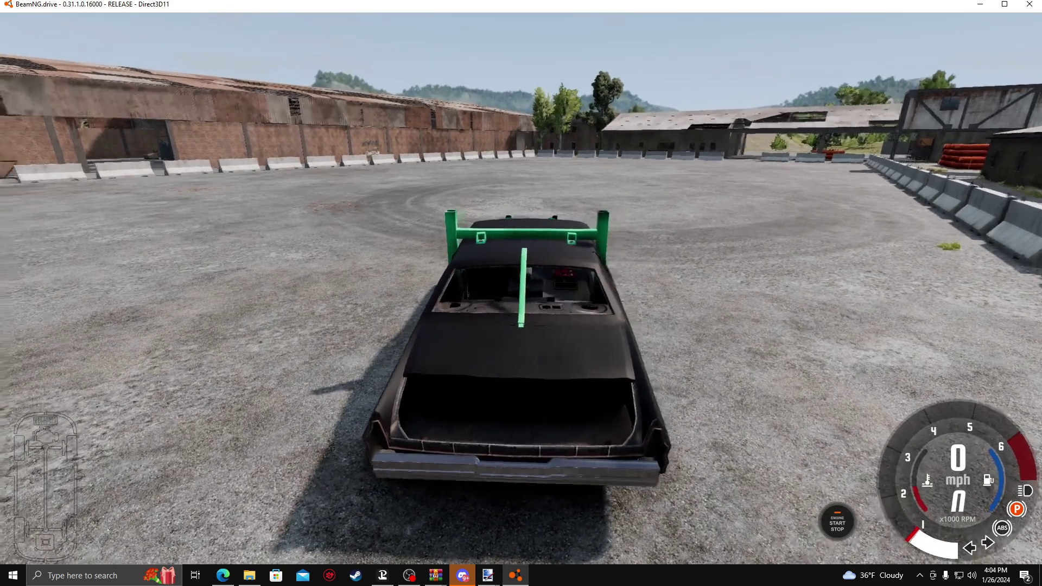
# - Search the Cadillac's parts for skin, set its Paint Design to tutorial, and inspect the applied skin around the car
pyautogui.moveTo(654, 343); pyautogui.dragTo(489, 343)
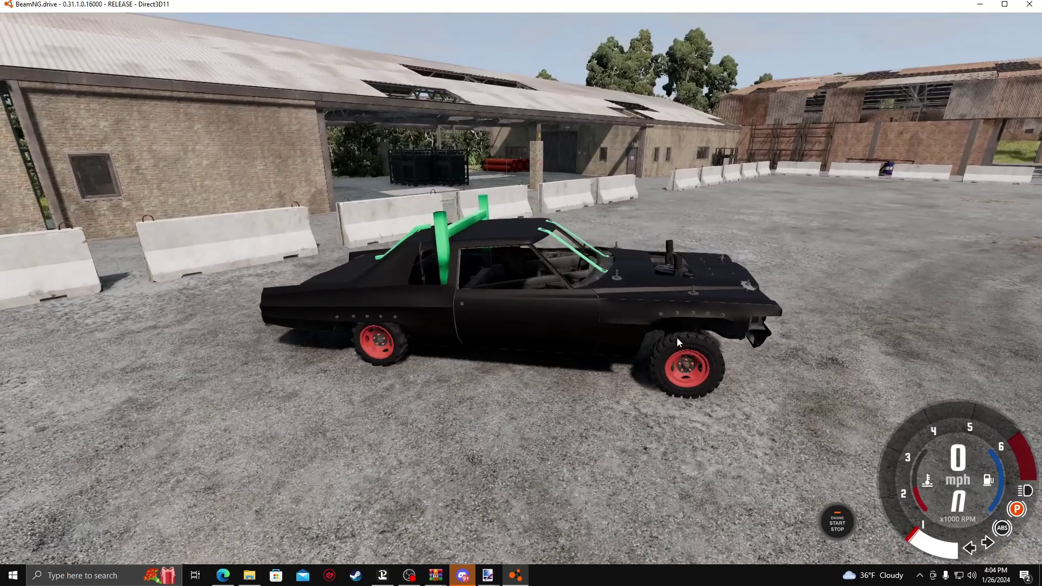
pyautogui.press('e')
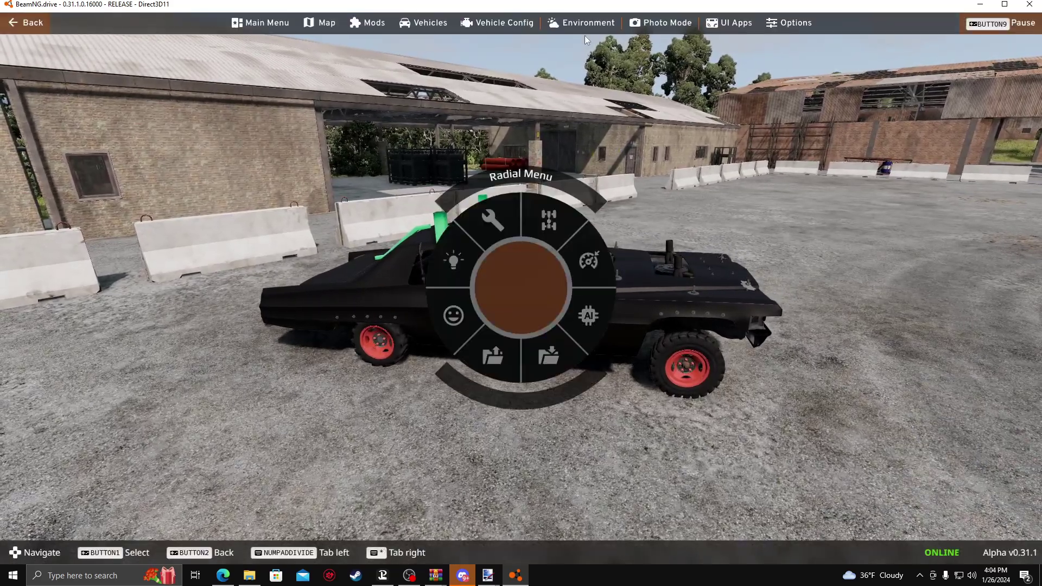
pyautogui.click(504, 26)
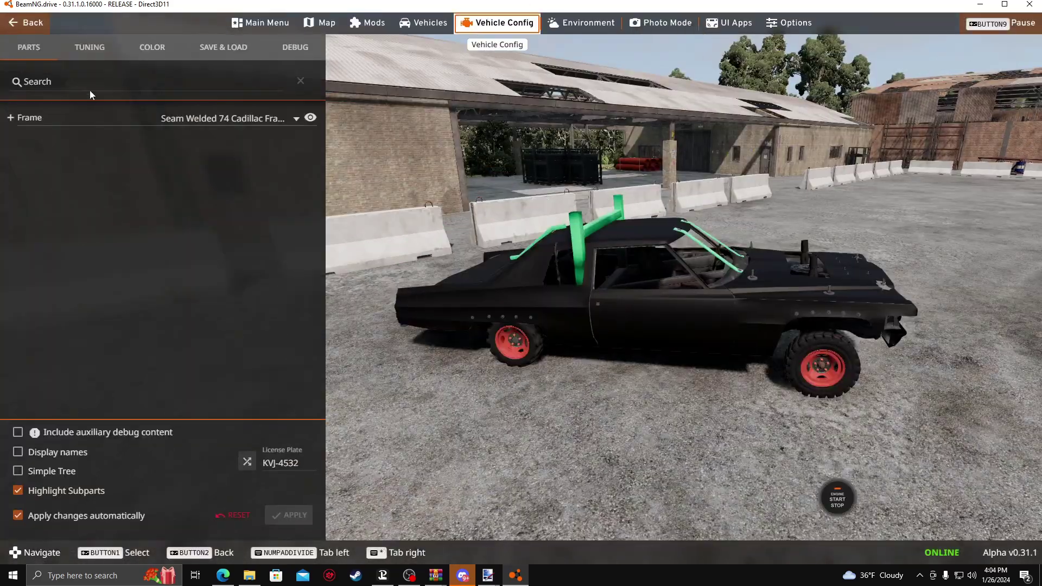
pyautogui.click(54, 84)
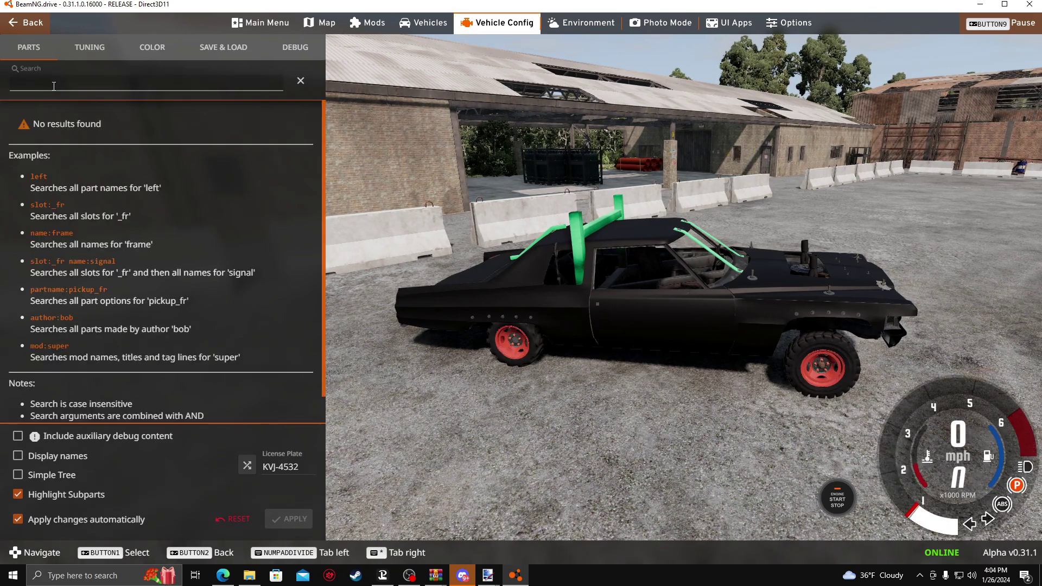
pyautogui.write('skin')
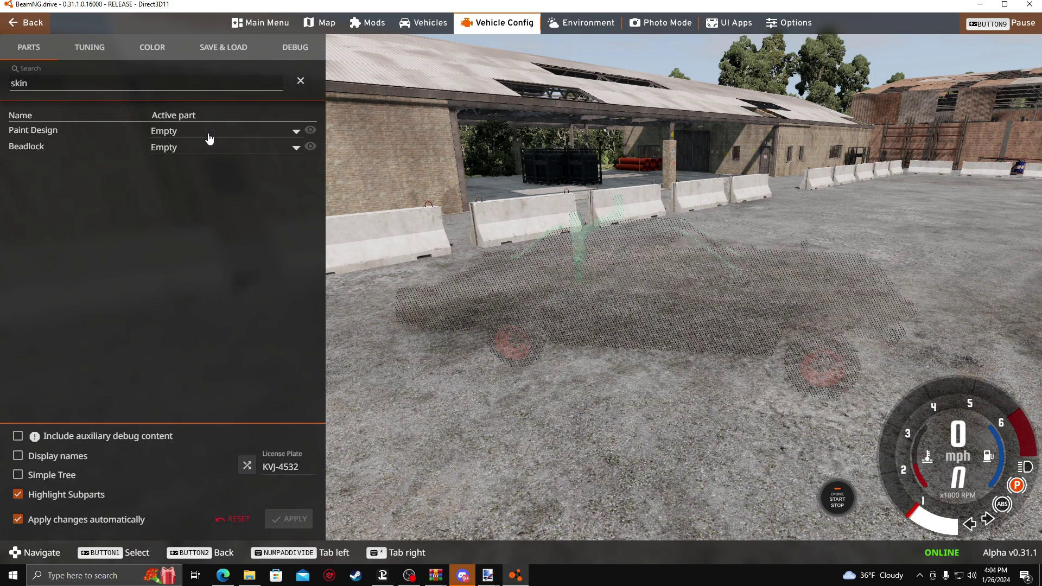
pyautogui.click(207, 132)
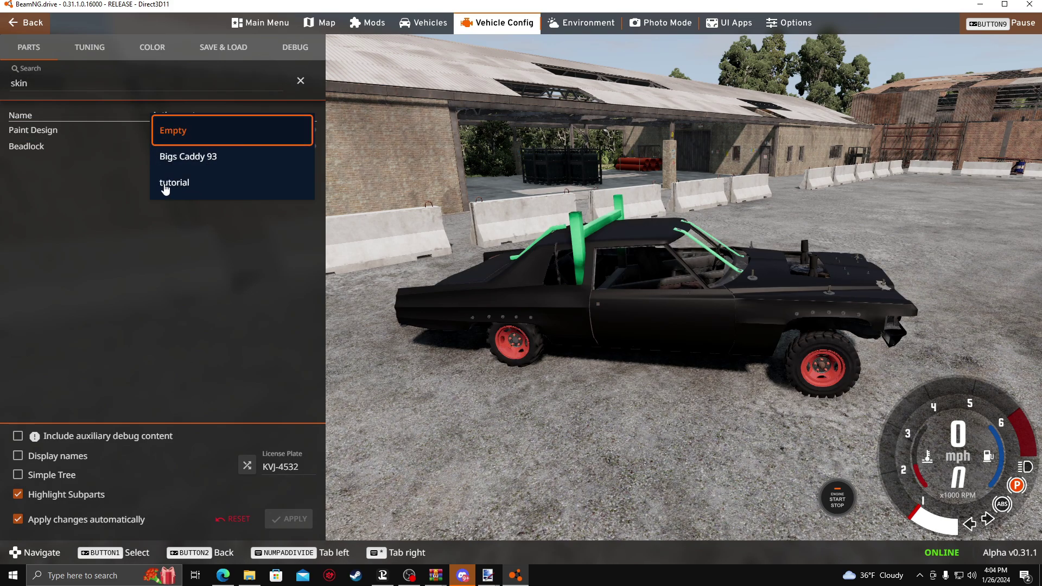
pyautogui.click(177, 185)
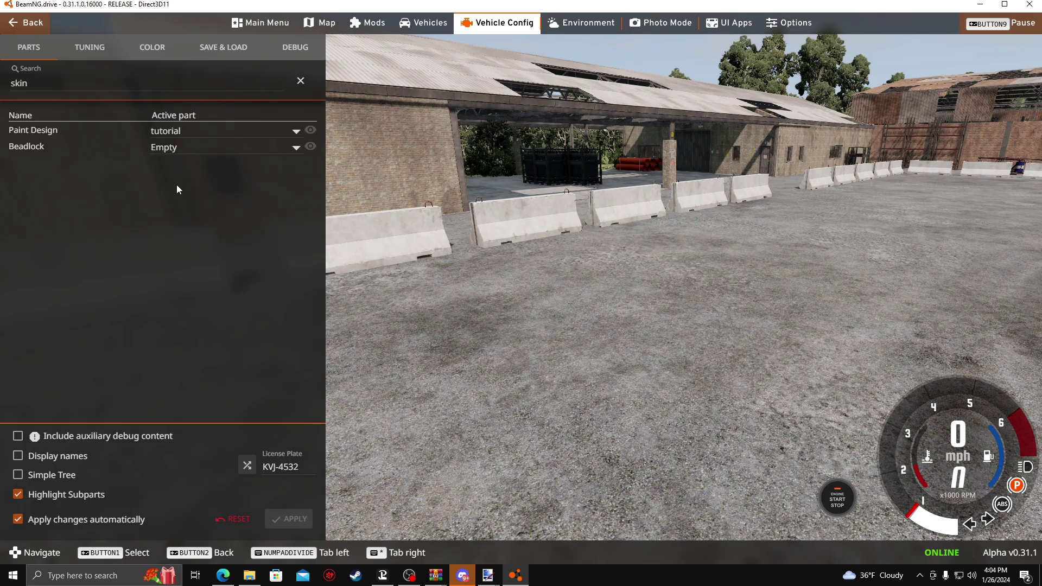
pyautogui.moveTo(519, 321); pyautogui.dragTo(566, 334)
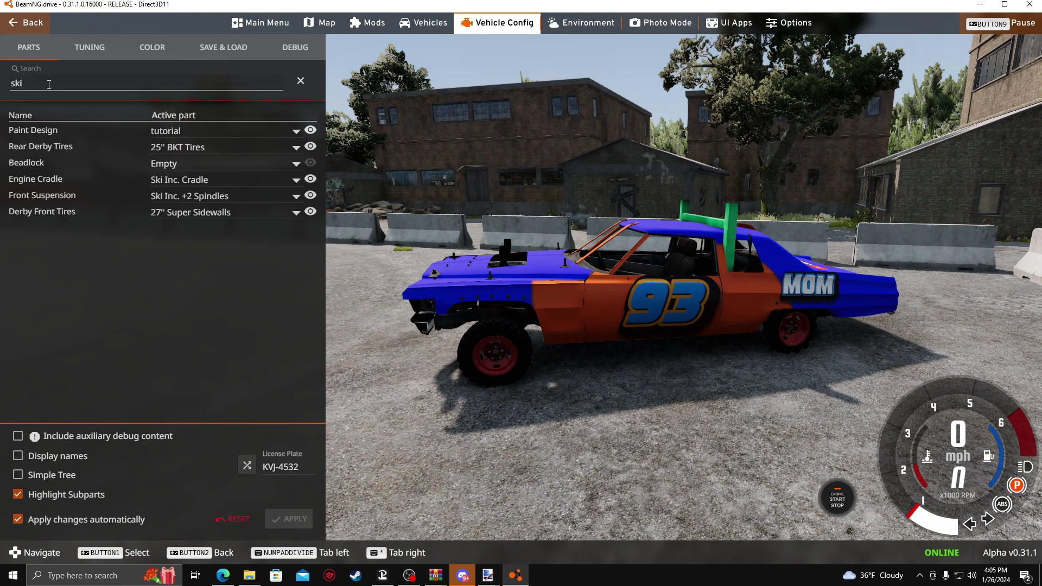
# - Search the Cadillac's parts for roof, fit the Team Double Roofsign, and inspect it on the car
pyautogui.press('BackSpace')
pyautogui.press('BackSpace')
pyautogui.press('BackSpace')
pyautogui.write('roof')
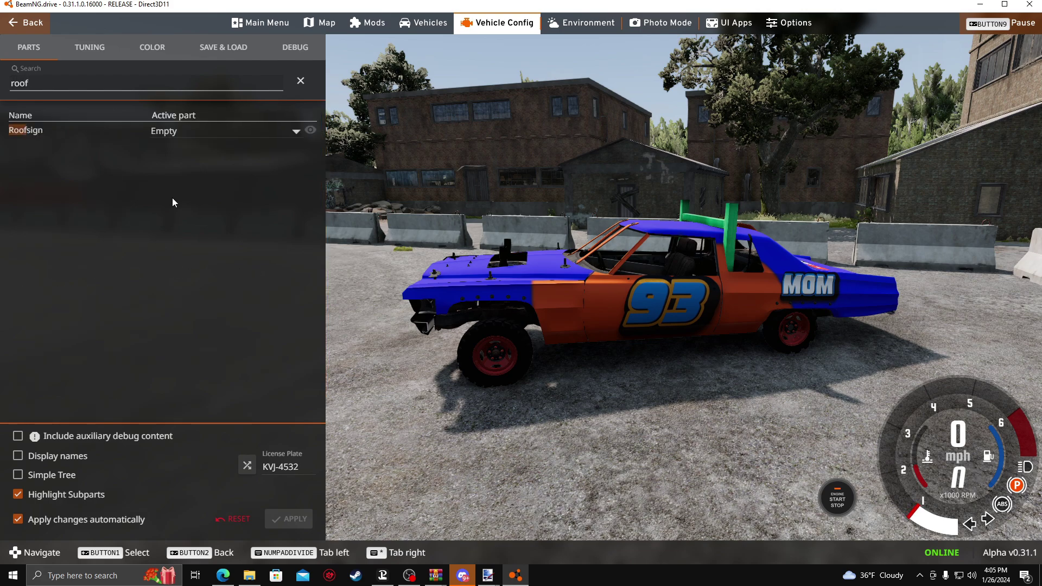
pyautogui.click(193, 132)
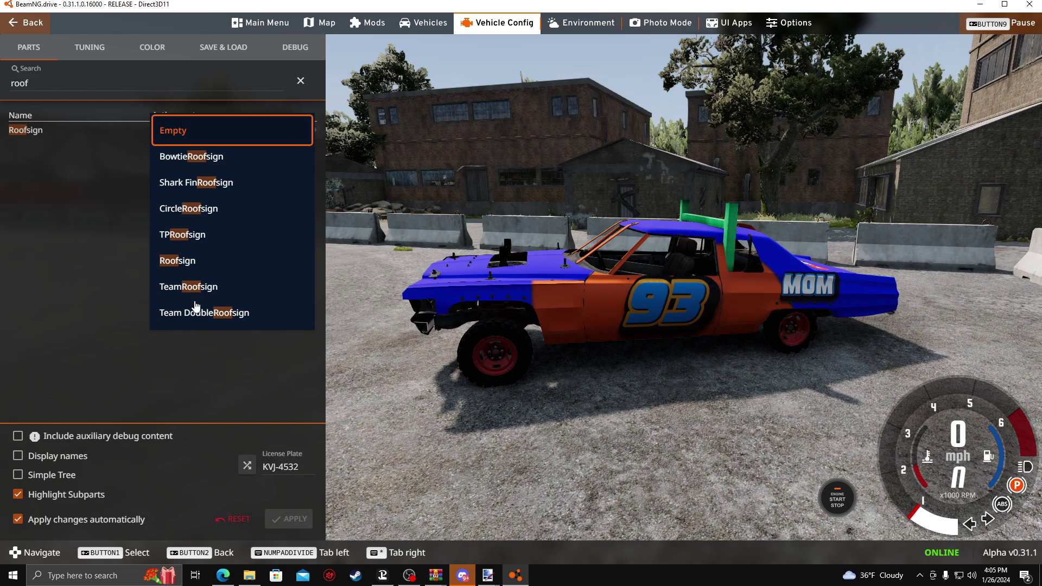
pyautogui.click(245, 324)
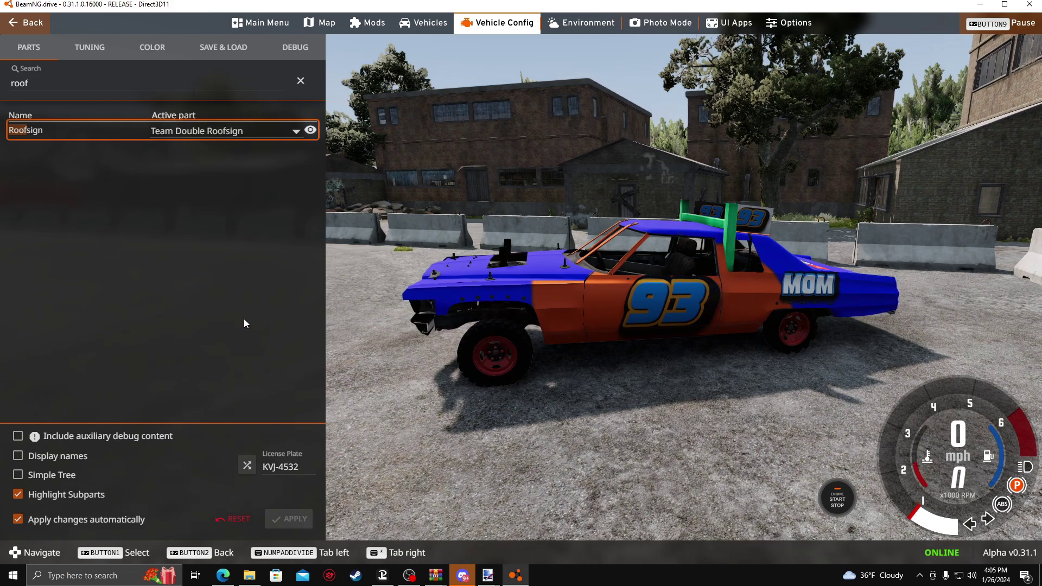
pyautogui.moveTo(784, 279); pyautogui.dragTo(602, 304)
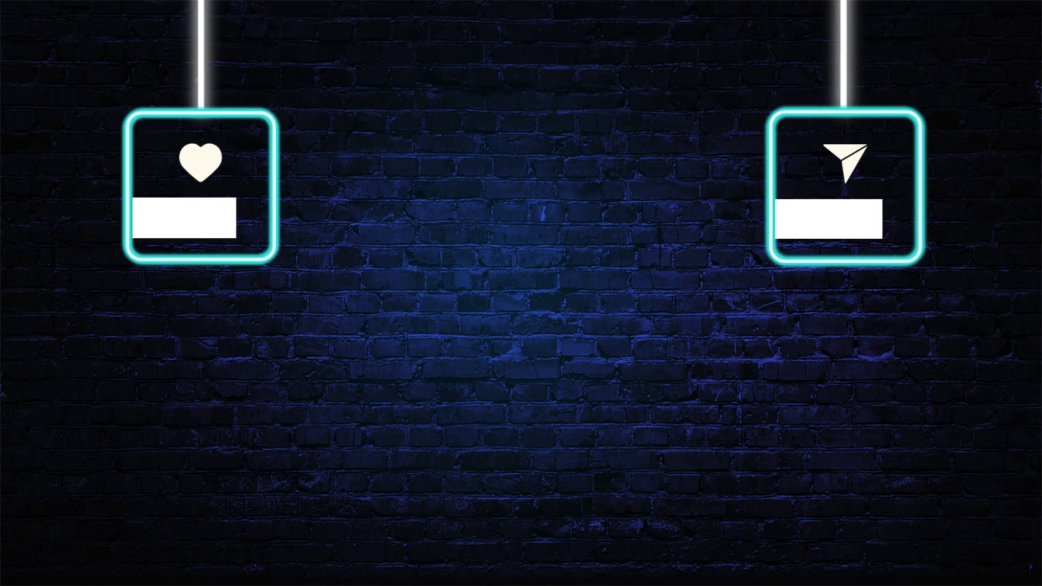